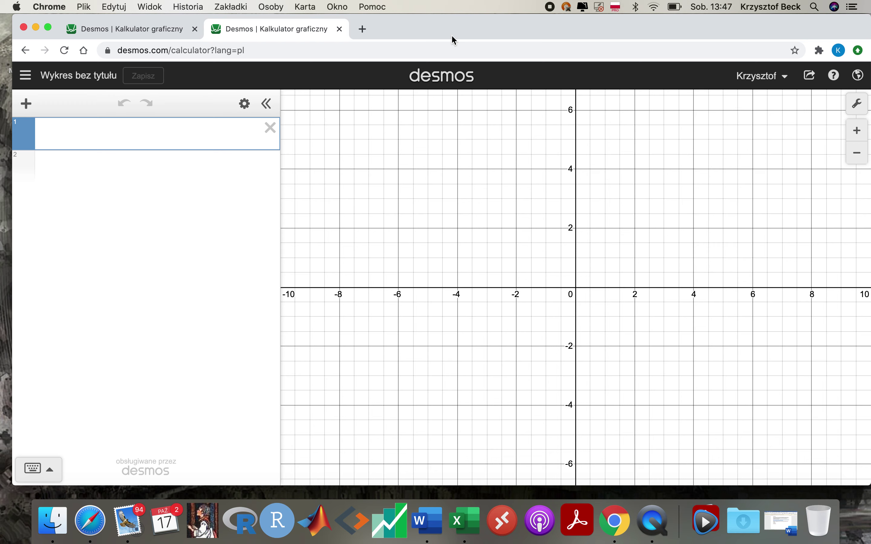
Graph the constant function y=2 in the first expression line
{"action": "left_click", "coordinate": [208, 47]}
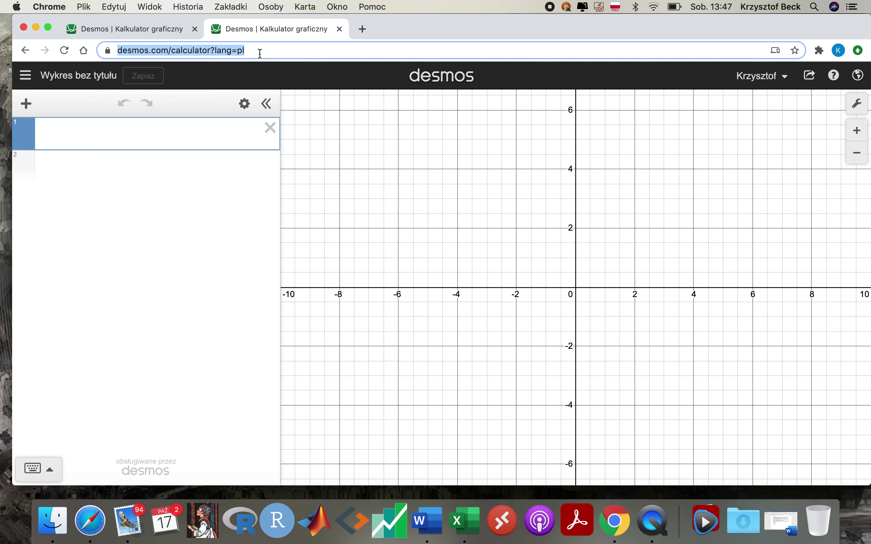
{"action": "left_click", "coordinate": [108, 129]}
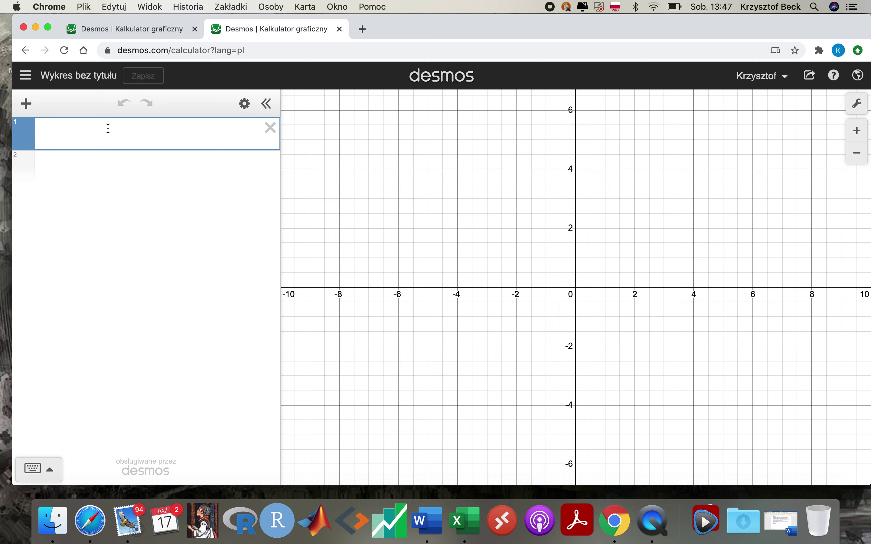
{"action": "type", "text": "y="}
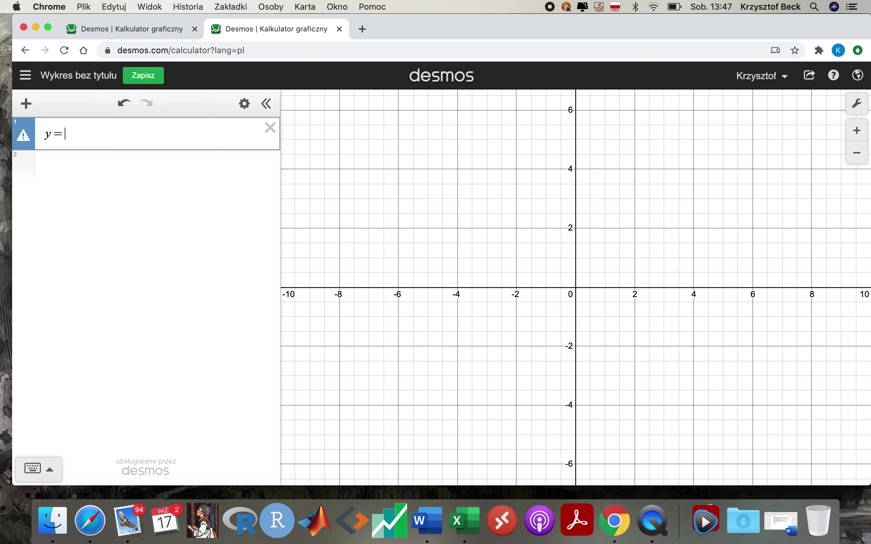
{"action": "type", "text": "2"}
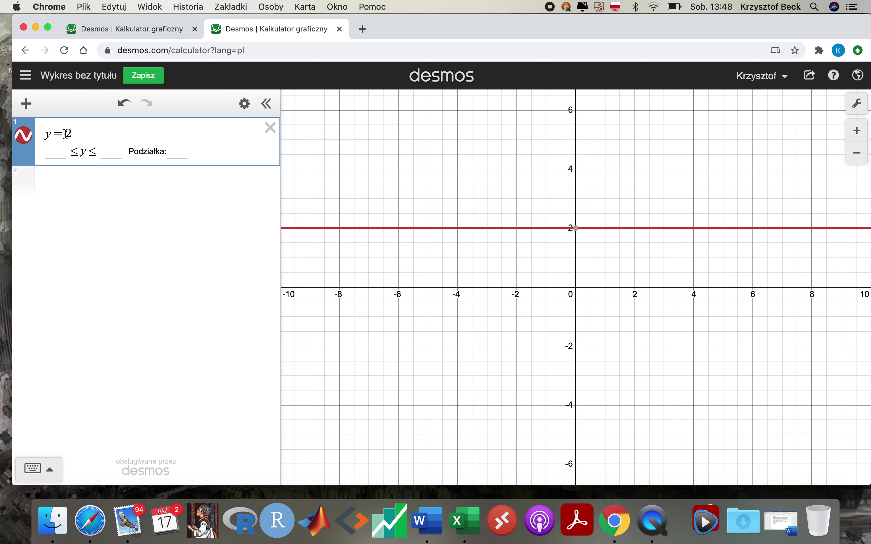
Clear the first expression line and re-enter y=2 there
{"action": "left_click_drag", "start_coordinate": [64, 133], "coordinate": [42, 137]}
{"action": "key", "text": "BackSpace"}
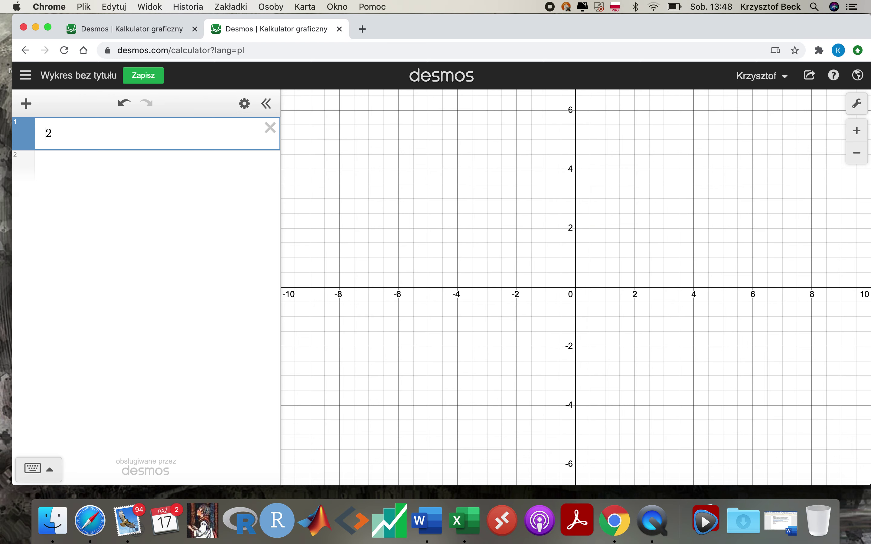
{"action": "key", "text": "Return"}
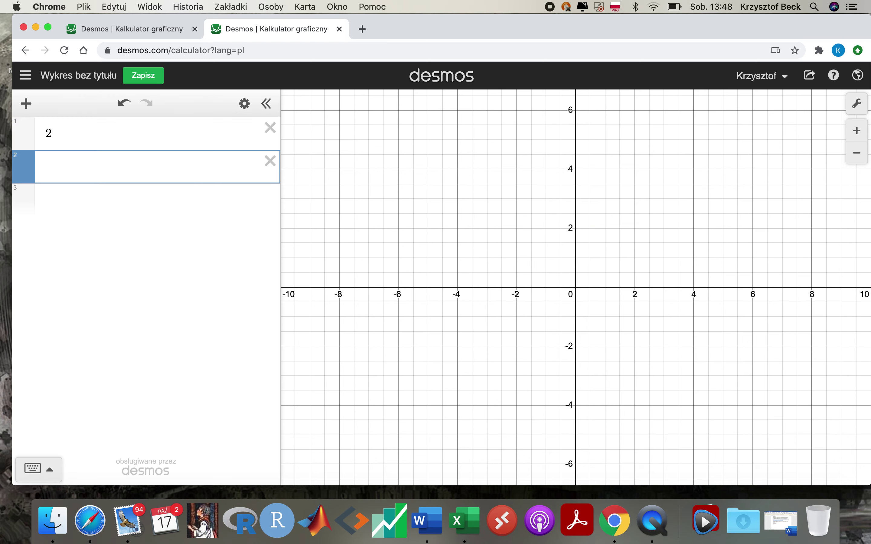
{"action": "left_click", "coordinate": [47, 134]}
{"action": "key", "text": "Return"}
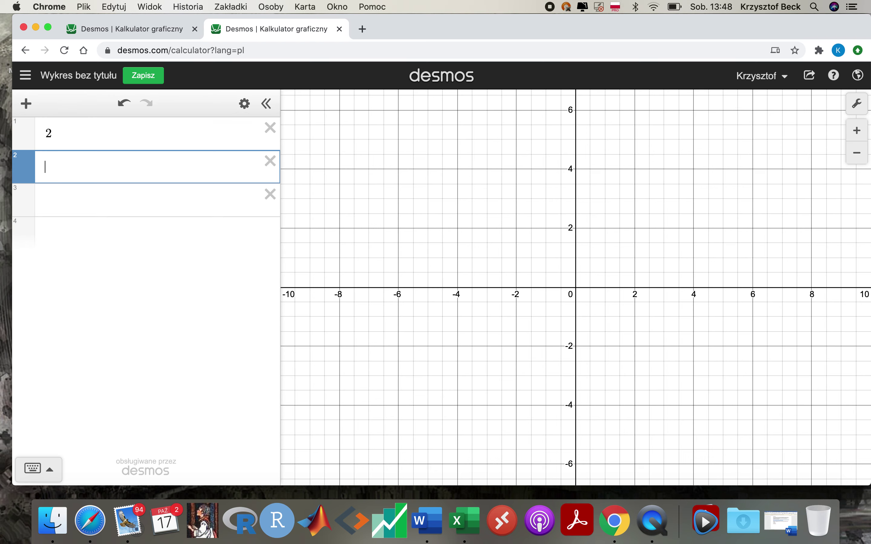
{"action": "left_click", "coordinate": [45, 136]}
{"action": "key", "text": "BackSpace"}
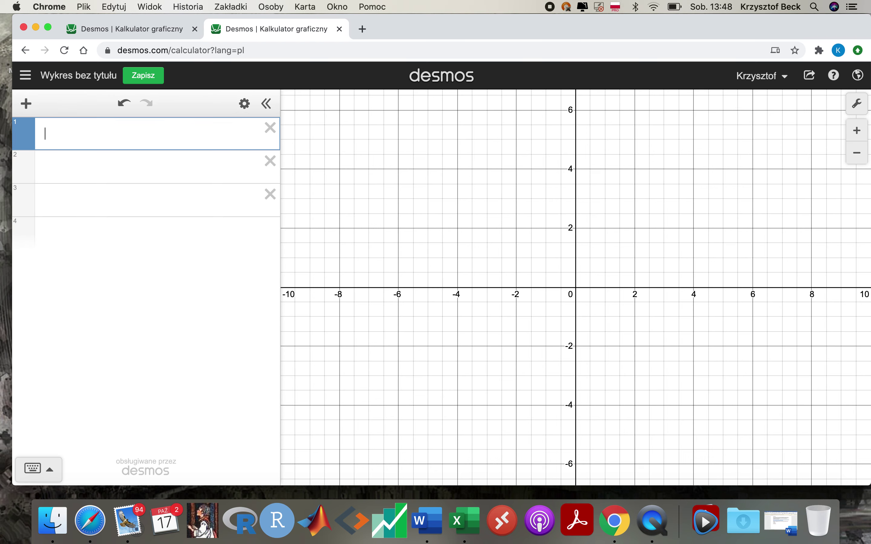
{"action": "type", "text": "y=2"}
{"action": "key", "text": "Return"}
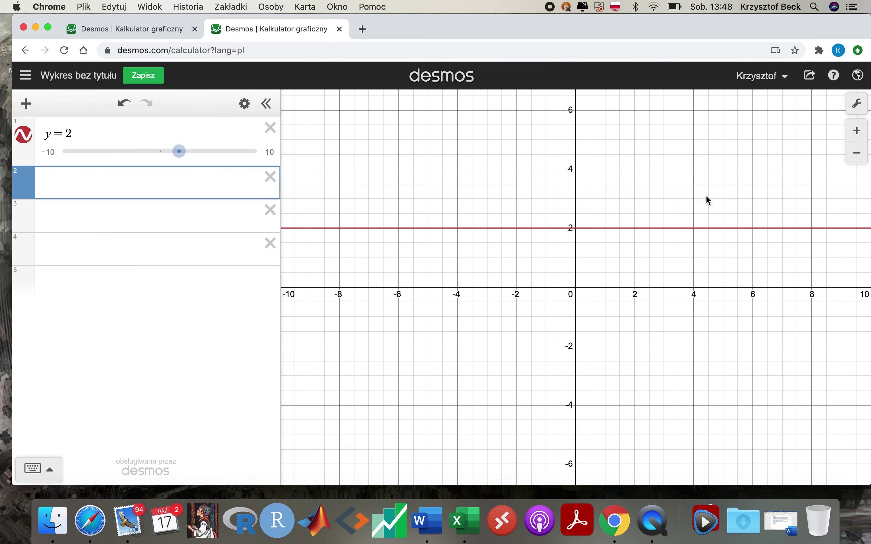
Examine the graph of y=2 at several zoom levels, including where it crosses the y-axis
{"action": "left_click", "coordinate": [858, 154]}
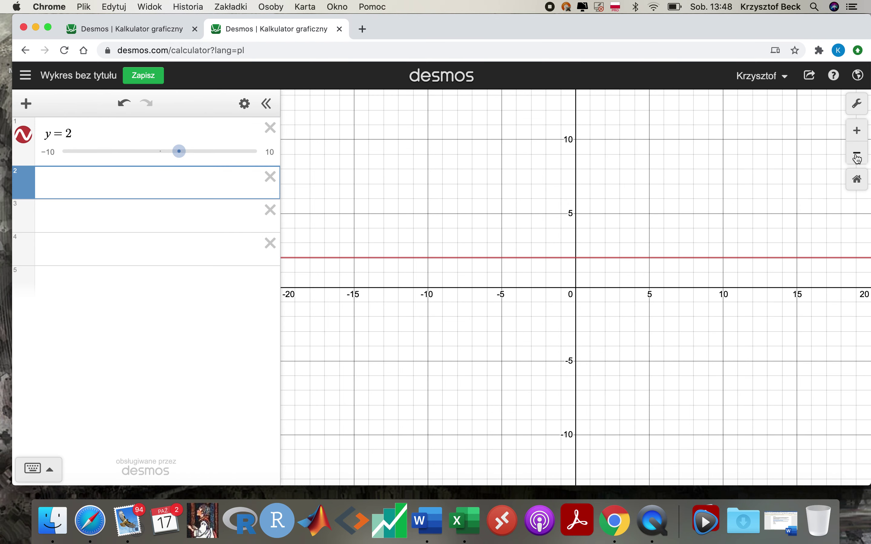
{"action": "left_click", "coordinate": [858, 157]}
{"action": "left_click", "coordinate": [858, 157]}
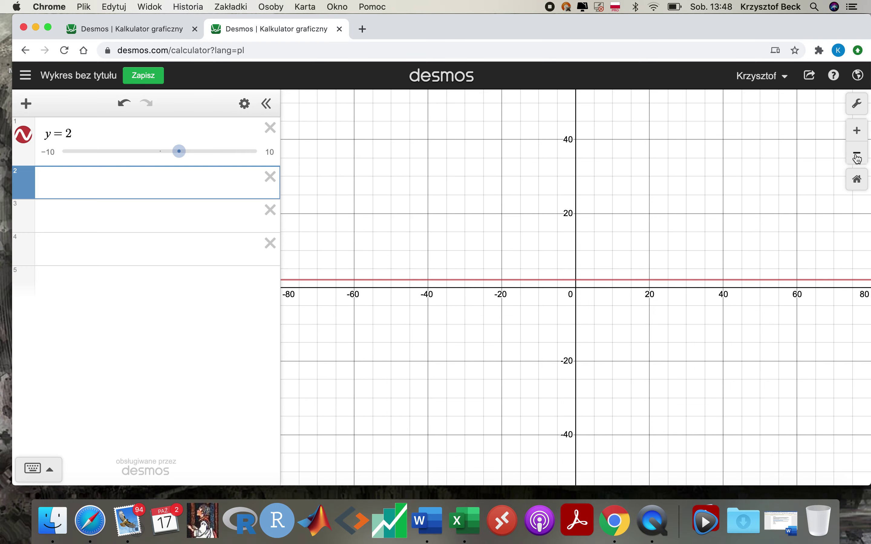
{"action": "left_click", "coordinate": [854, 130]}
{"action": "left_click", "coordinate": [854, 131]}
{"action": "left_click", "coordinate": [854, 131]}
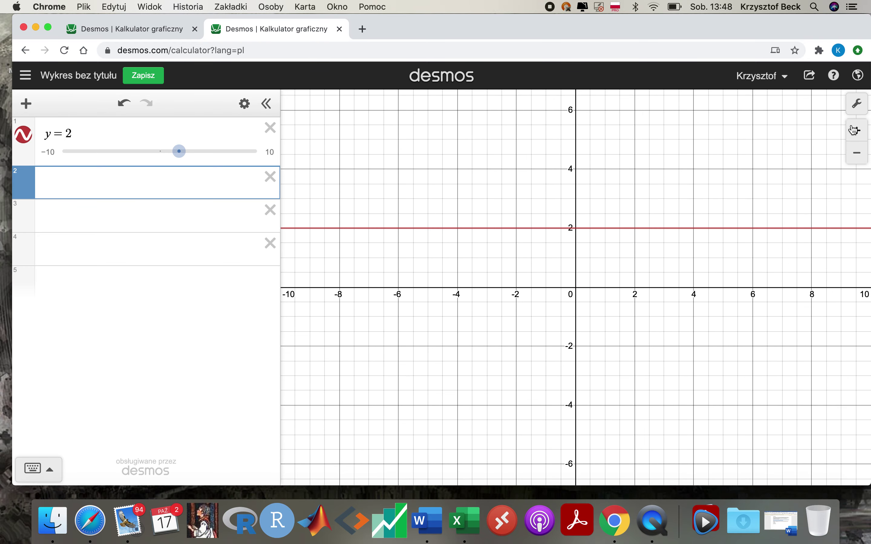
{"action": "left_click", "coordinate": [854, 130]}
{"action": "scroll", "coordinate": [751, 227], "scroll_direction": "up", "scroll_amount": 5}
{"action": "scroll", "coordinate": [751, 228], "scroll_direction": "down", "scroll_amount": 3}
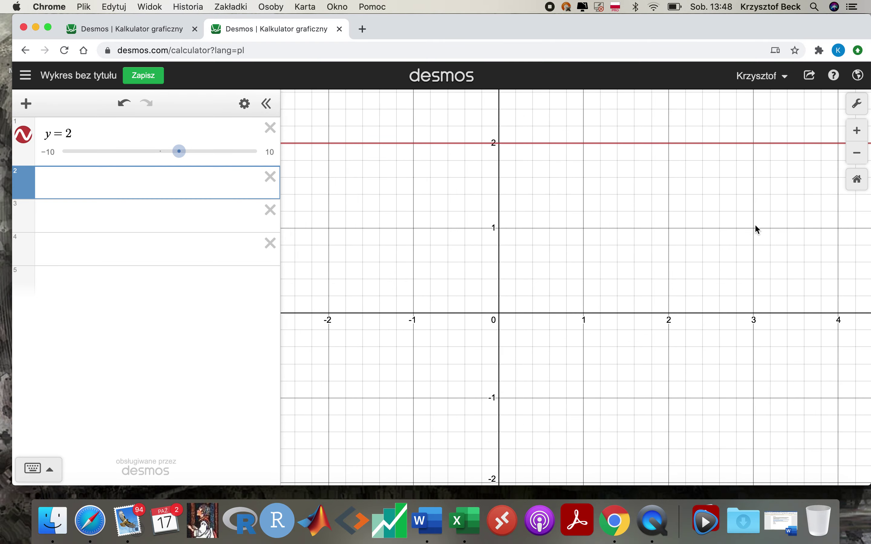
{"action": "scroll", "coordinate": [758, 227], "scroll_direction": "down", "scroll_amount": 3}
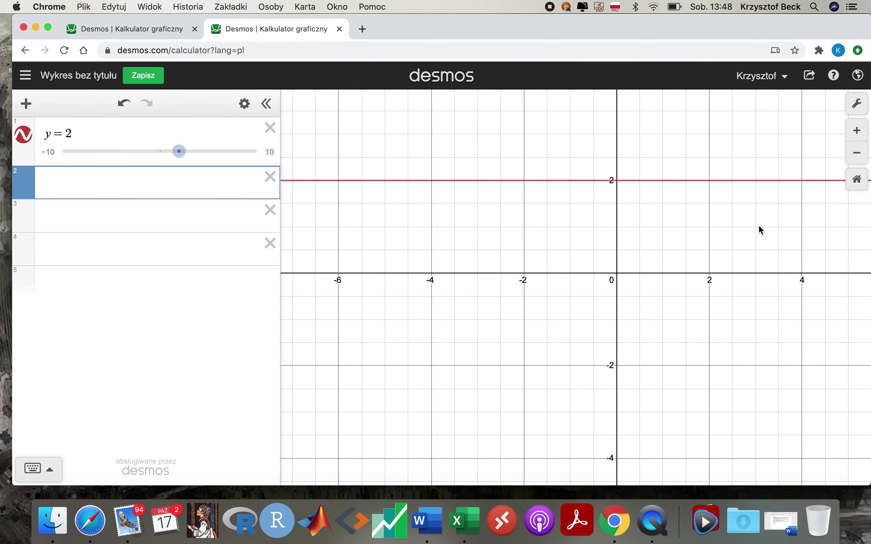
{"action": "left_click", "coordinate": [725, 181]}
{"action": "mouse_move", "coordinate": [618, 187]}
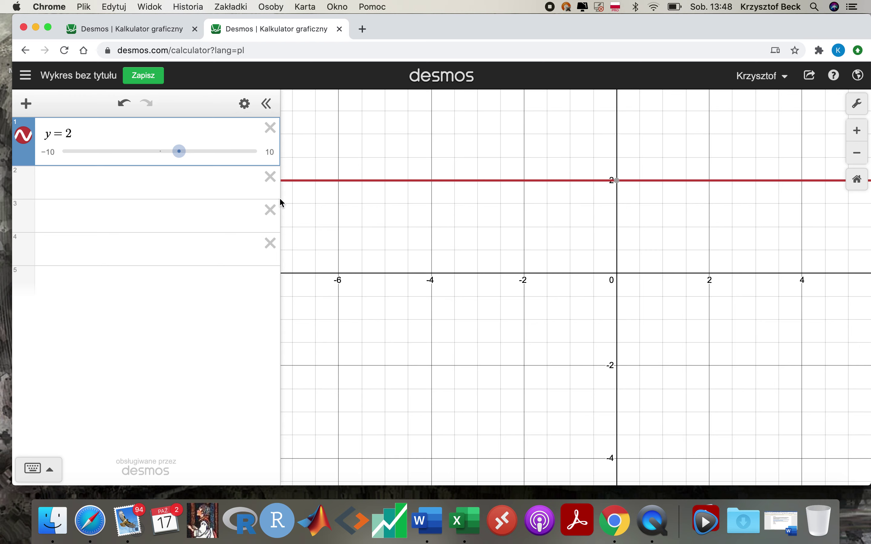
Graph the constant function y=3 in the second expression line and select its line on the graph
{"action": "left_click", "coordinate": [84, 181]}
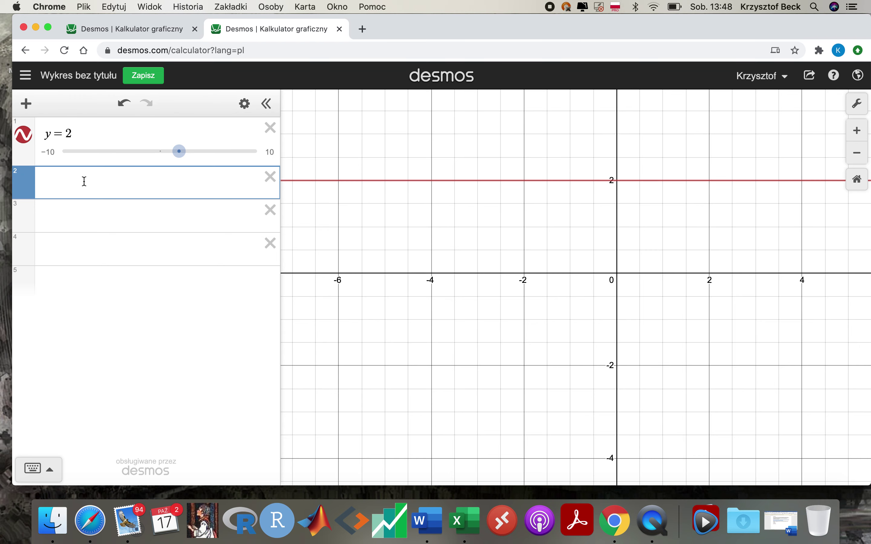
{"action": "type", "text": "y=3"}
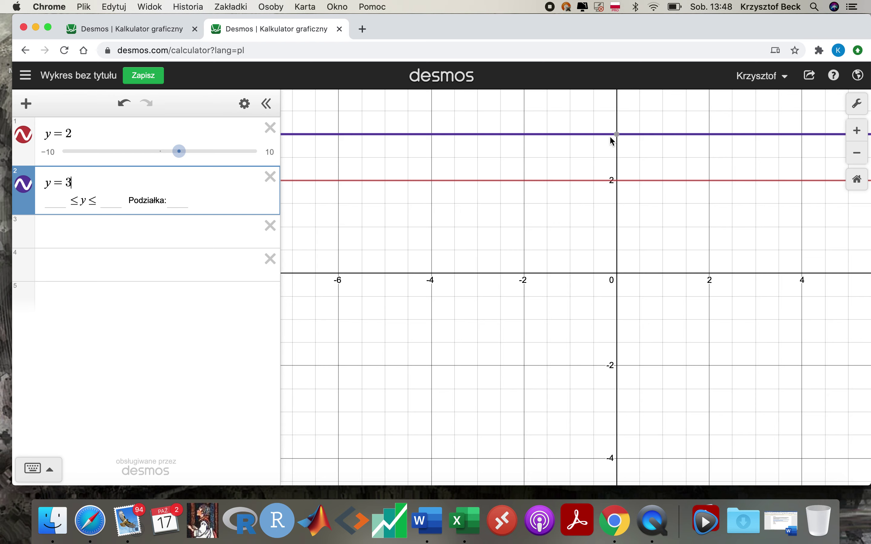
{"action": "left_click", "coordinate": [673, 136]}
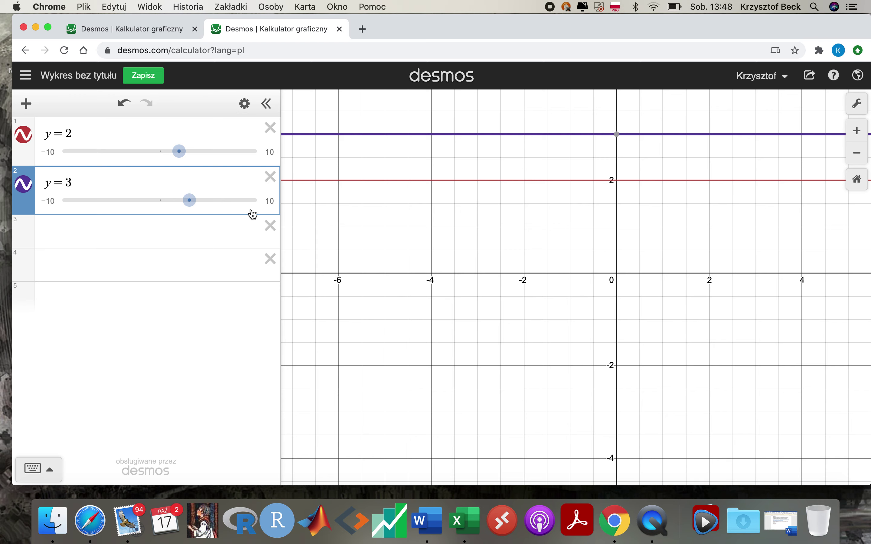
Remove the constants from both expressions, complete the first as y=x+1, and inspect its axis intercepts
{"action": "left_click", "coordinate": [78, 133]}
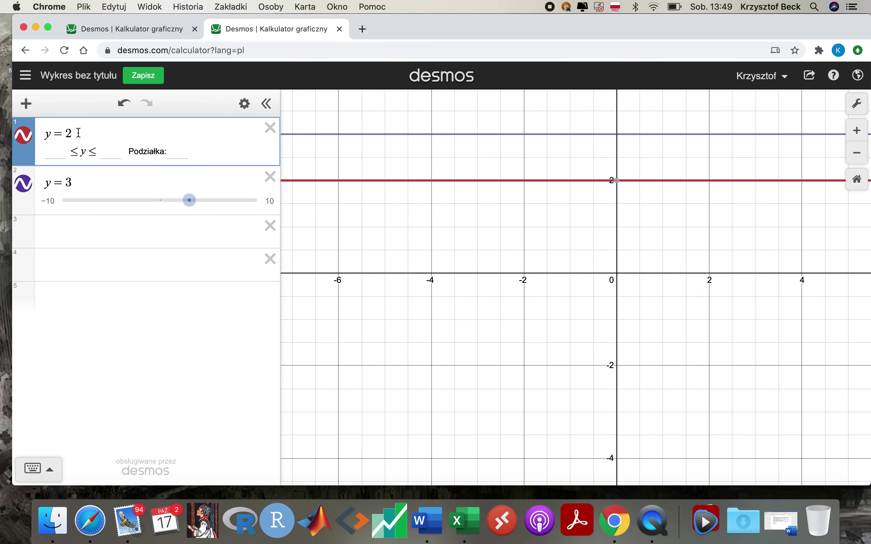
{"action": "key", "text": "BackSpace"}
{"action": "left_click", "coordinate": [81, 164]}
{"action": "key", "text": "BackSpace"}
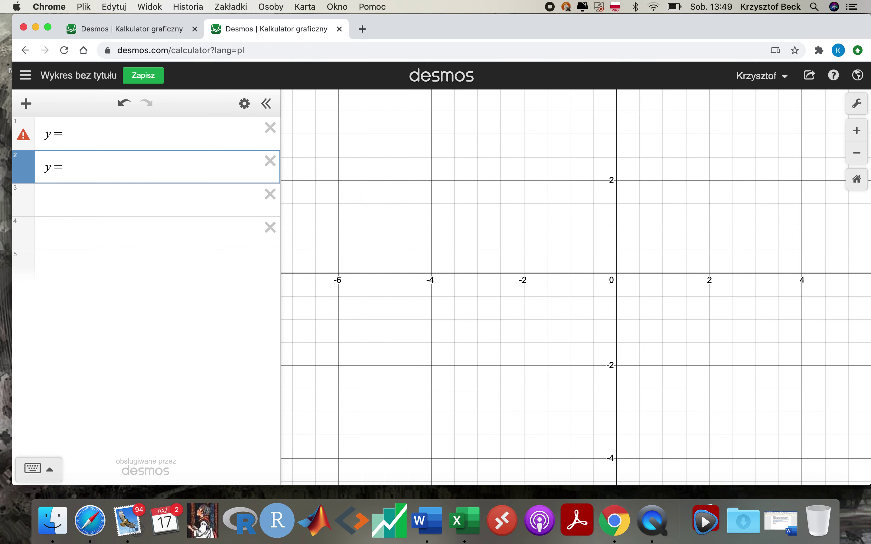
{"action": "left_click", "coordinate": [75, 136]}
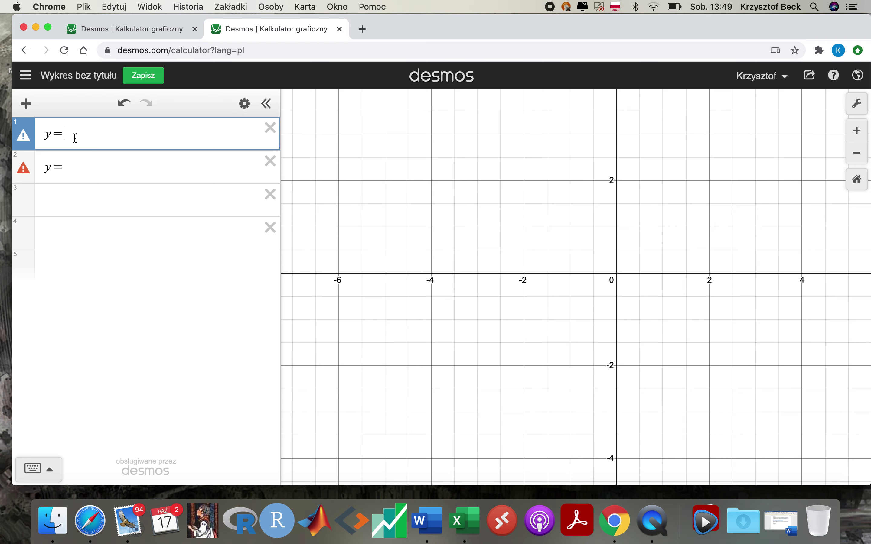
{"action": "type", "text": "x+1"}
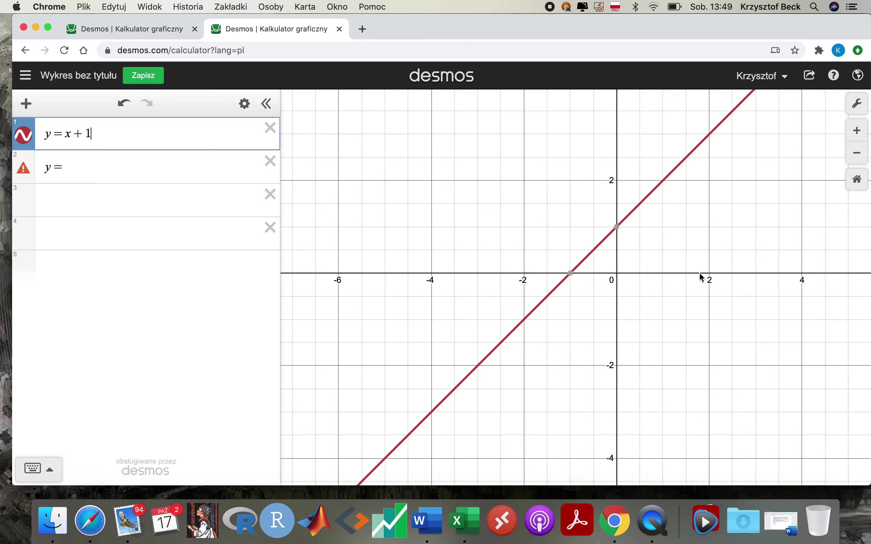
{"action": "mouse_move", "coordinate": [617, 232]}
{"action": "mouse_move", "coordinate": [571, 277]}
Copy the first expression over the second, change its constant to get y=x+4, and inspect its axis intercepts
{"action": "left_click_drag", "start_coordinate": [98, 134], "coordinate": [42, 136]}
{"action": "key", "text": "super+c"}
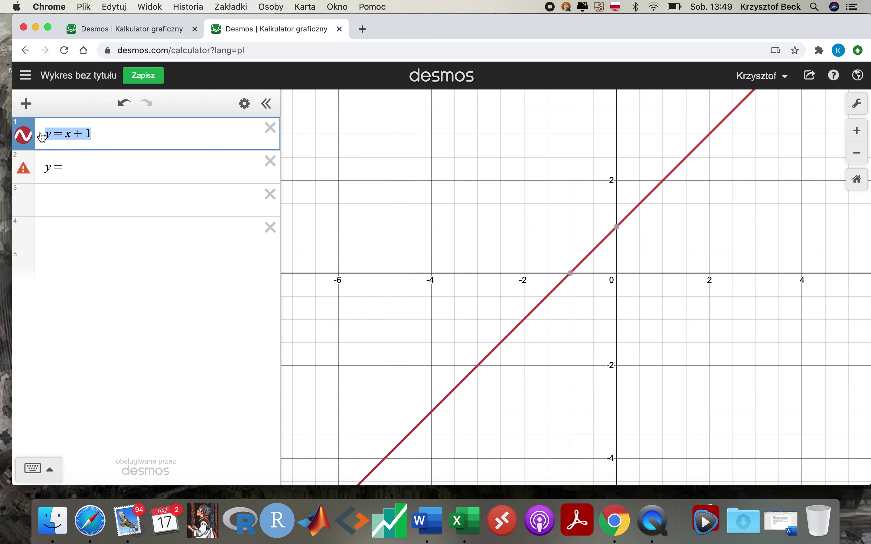
{"action": "left_click", "coordinate": [65, 167]}
{"action": "key", "text": "BackSpace"}
{"action": "key", "text": "BackSpace"}
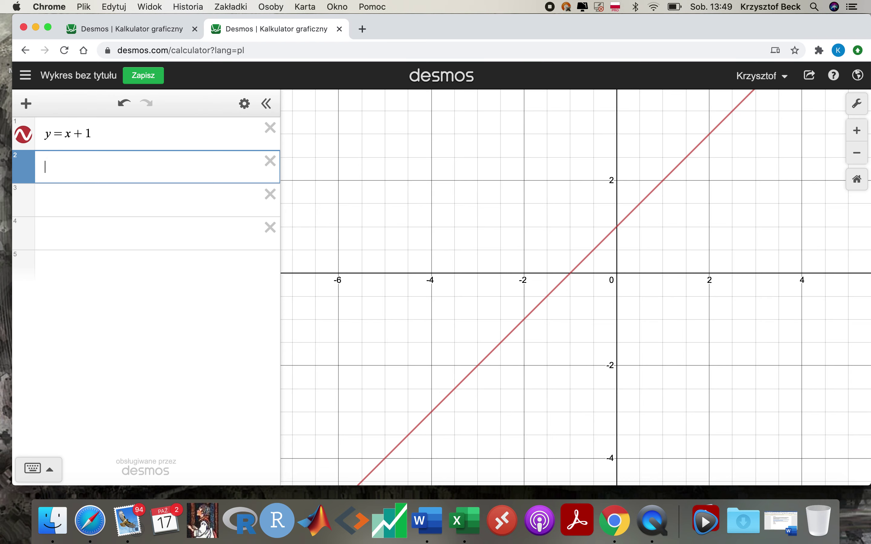
{"action": "key", "text": "super+v"}
{"action": "key", "text": "BackSpace"}
{"action": "type", "text": "4"}
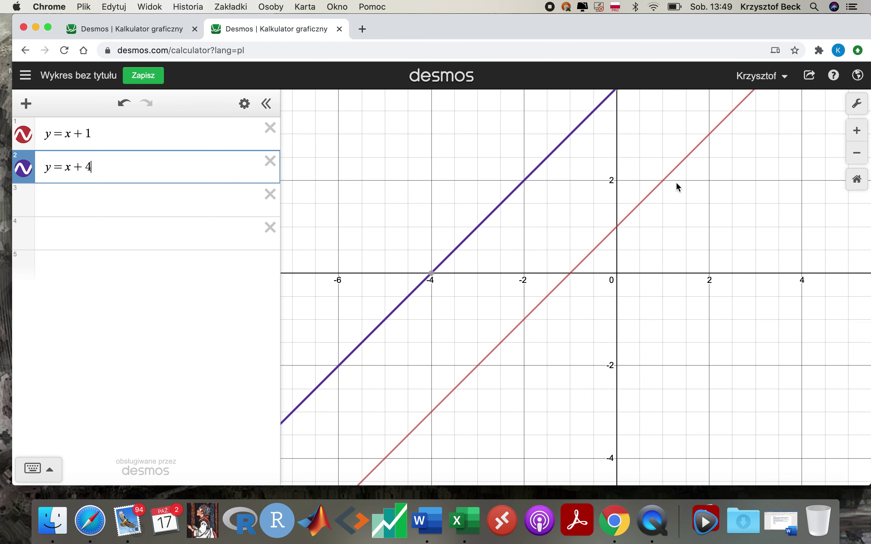
{"action": "left_click", "coordinate": [858, 153]}
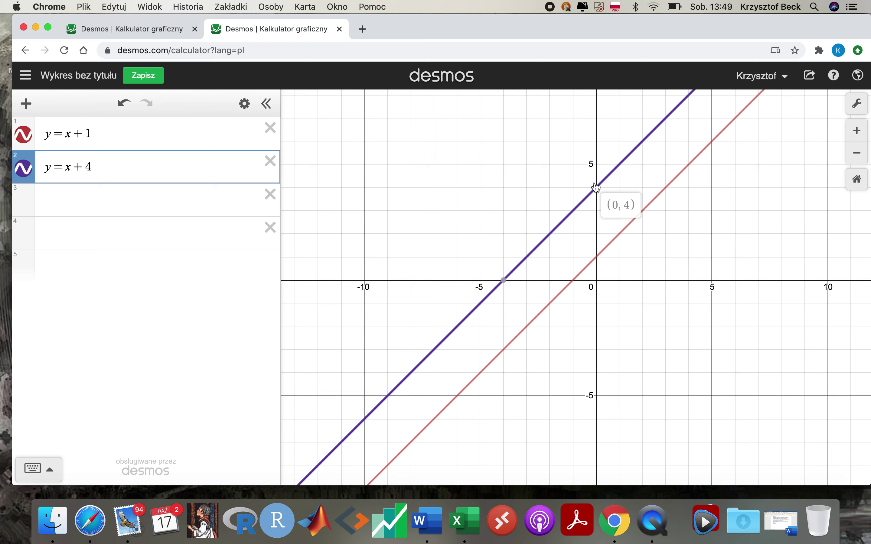
{"action": "mouse_move", "coordinate": [597, 190]}
{"action": "mouse_move", "coordinate": [504, 285]}
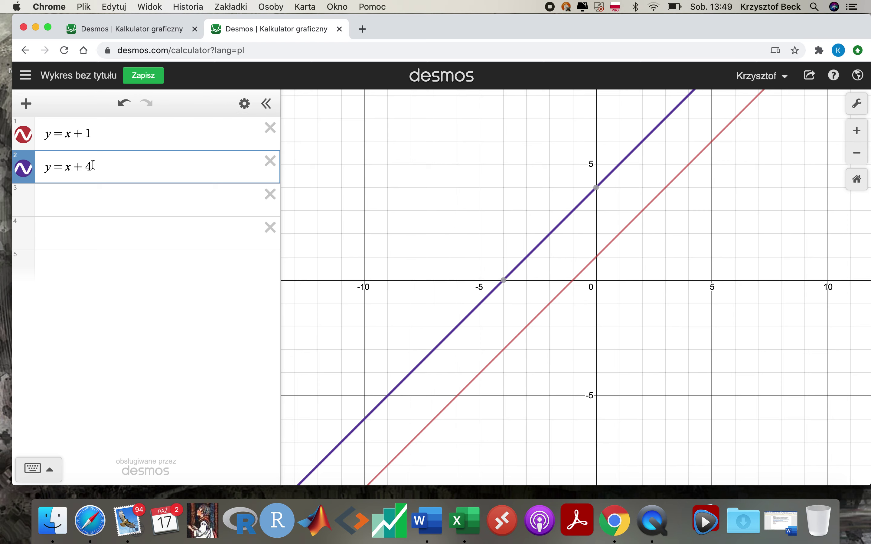
Change the second expression to y=2x+1 and compare its slope with the first line over a wider range
{"action": "key", "text": "BackSpace"}
{"action": "key", "text": "BackSpace"}
{"action": "type", "text": "+1"}
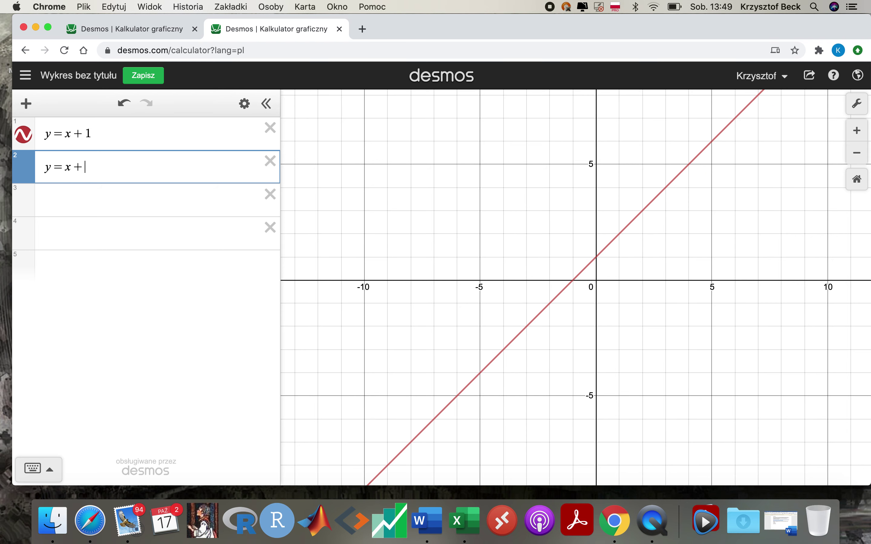
{"action": "left_click", "coordinate": [65, 167]}
{"action": "type", "text": "2"}
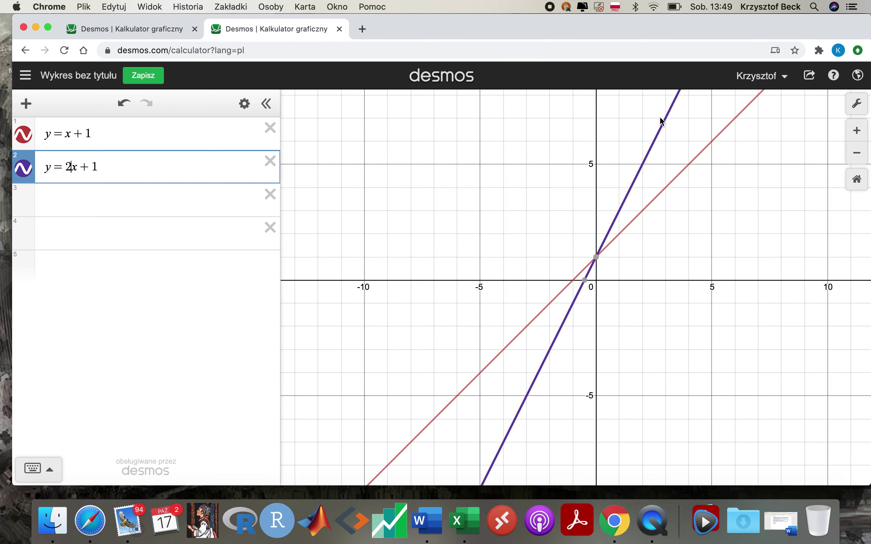
{"action": "left_click", "coordinate": [858, 157]}
{"action": "left_click", "coordinate": [859, 156]}
{"action": "left_click", "coordinate": [859, 157]}
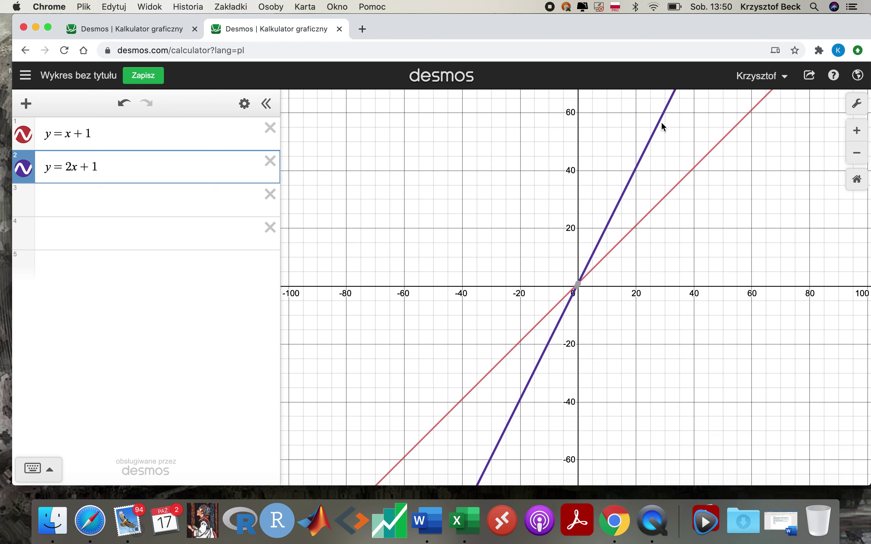
Graph the linear function y=0.5x+1 in the third expression line
{"action": "left_click", "coordinate": [62, 198]}
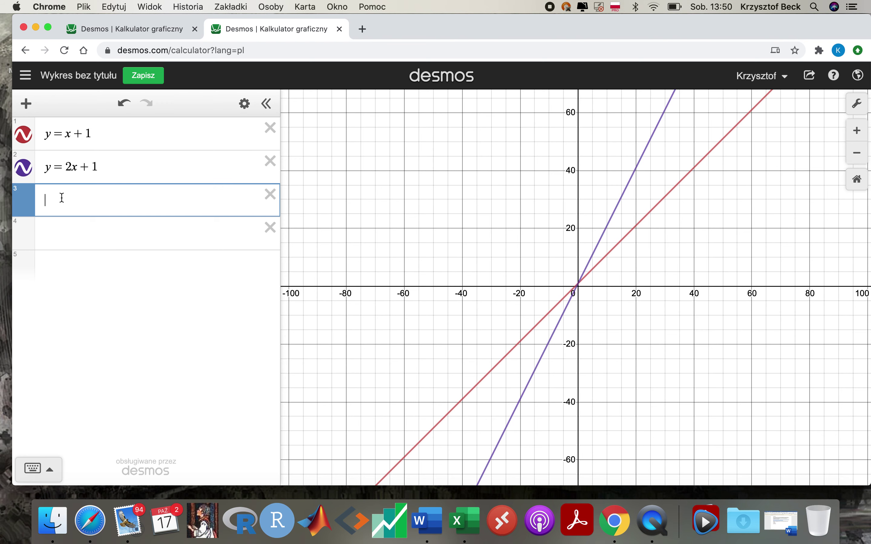
{"action": "type", "text": "y=0"}
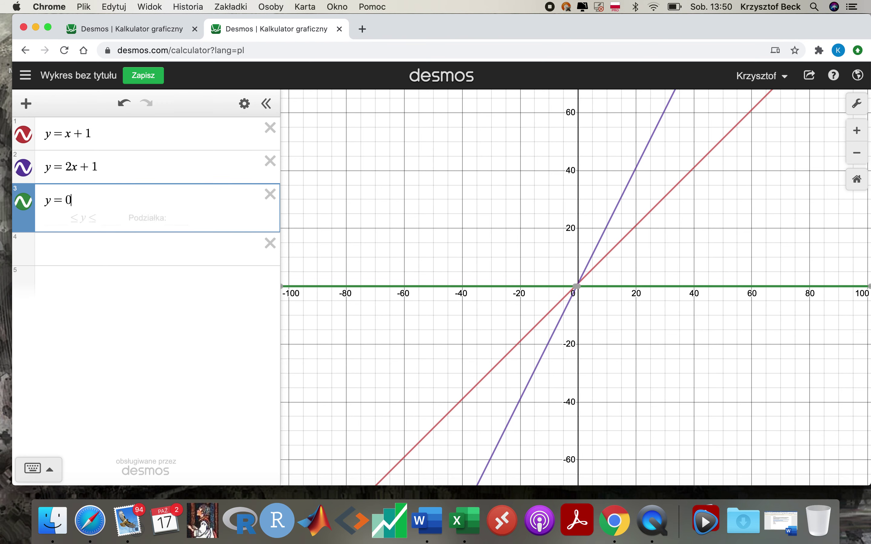
{"action": "type", "text": ".5"}
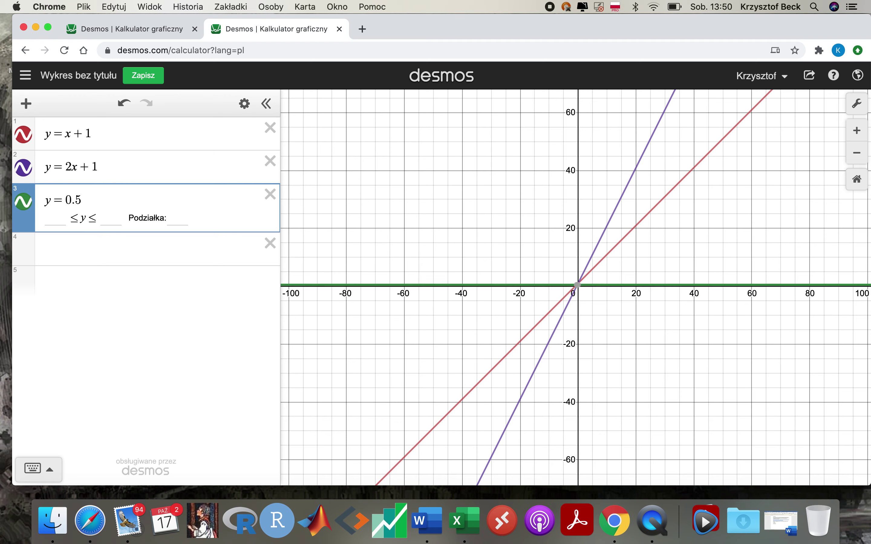
{"action": "type", "text": "x"}
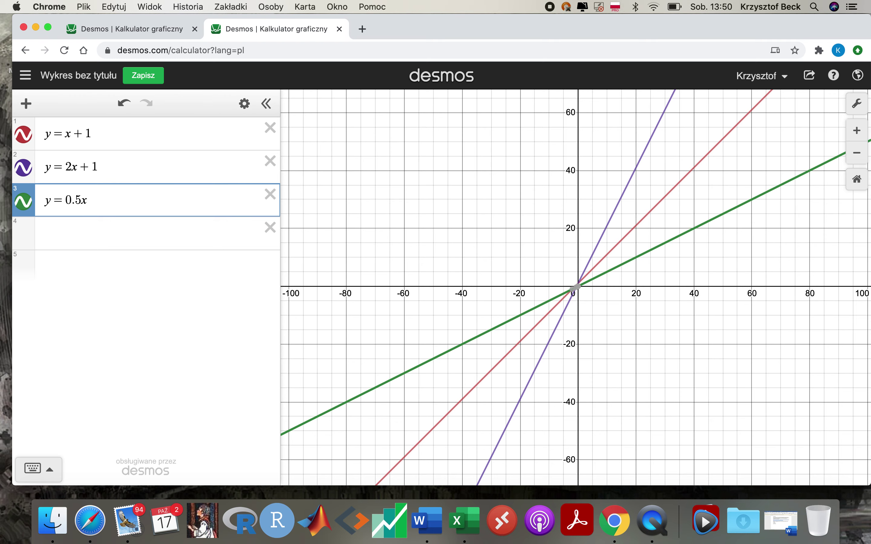
{"action": "type", "text": "+1"}
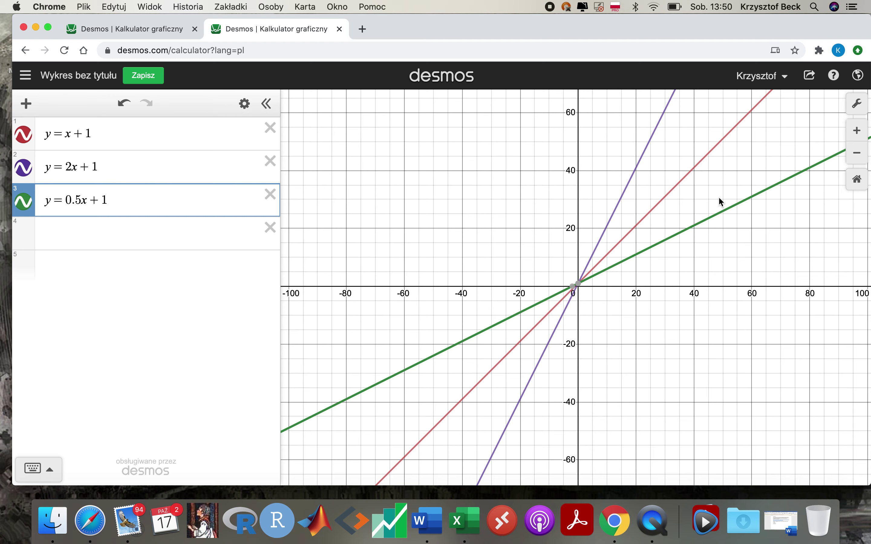
Graph the linear function y=-0.5x+1 in the fourth expression line
{"action": "left_click", "coordinate": [65, 226]}
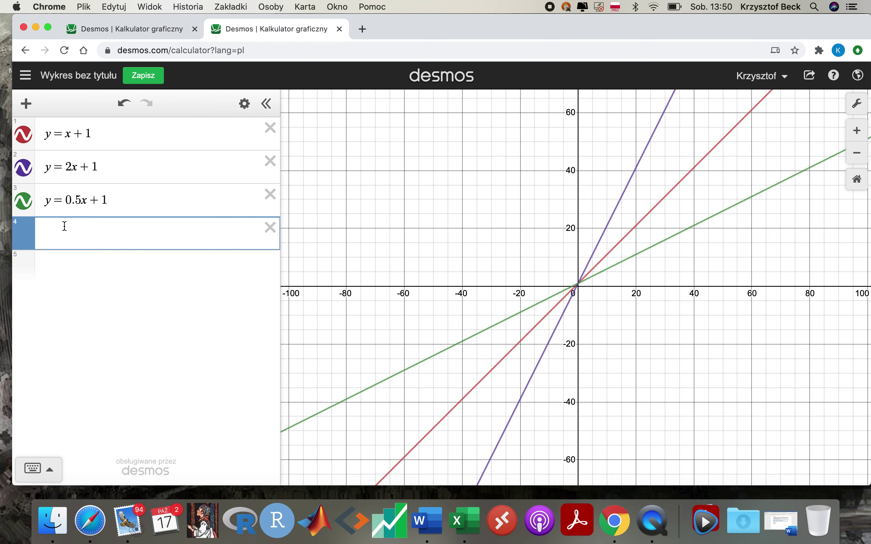
{"action": "type", "text": "y"}
{"action": "type", "text": "=-"}
{"action": "type", "text": "0.5"}
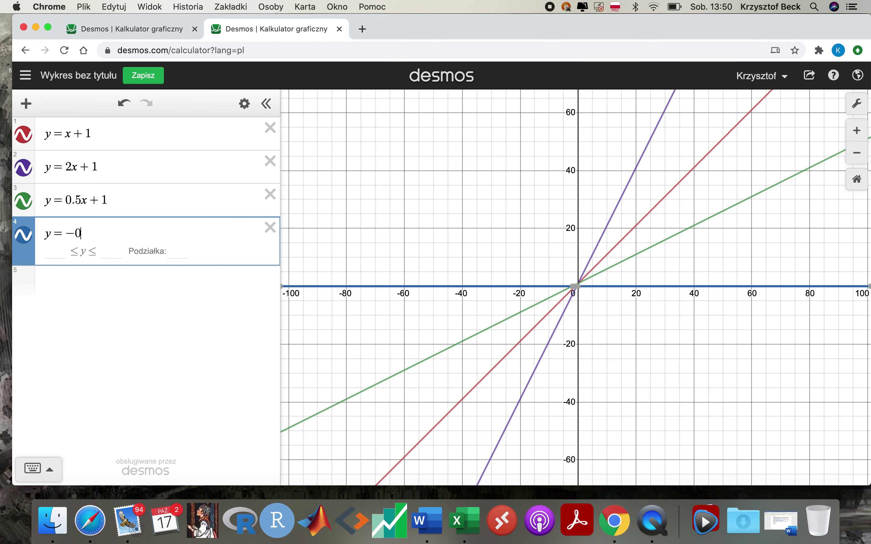
{"action": "type", "text": "x"}
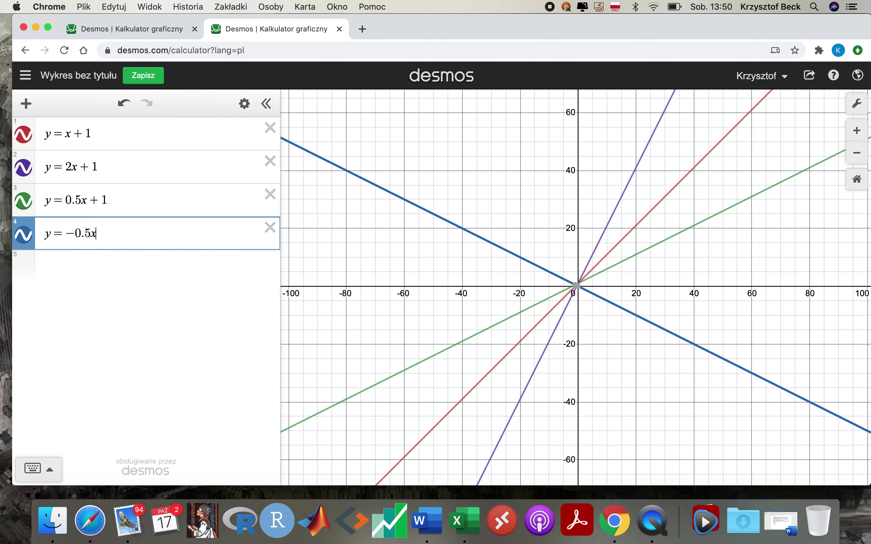
{"action": "type", "text": "+1"}
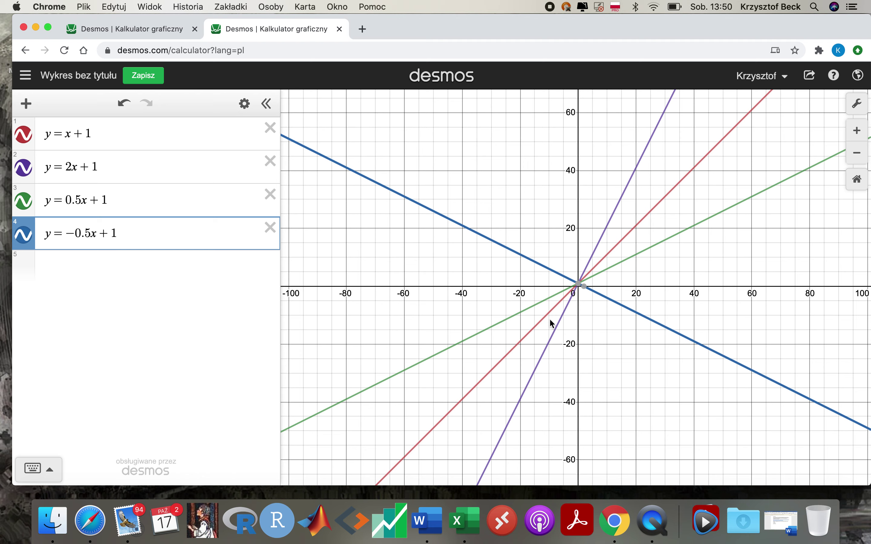
Graph -2x+1 in the fifth expression line and examine up close where the five lines cross the axes
{"action": "left_click", "coordinate": [24, 267]}
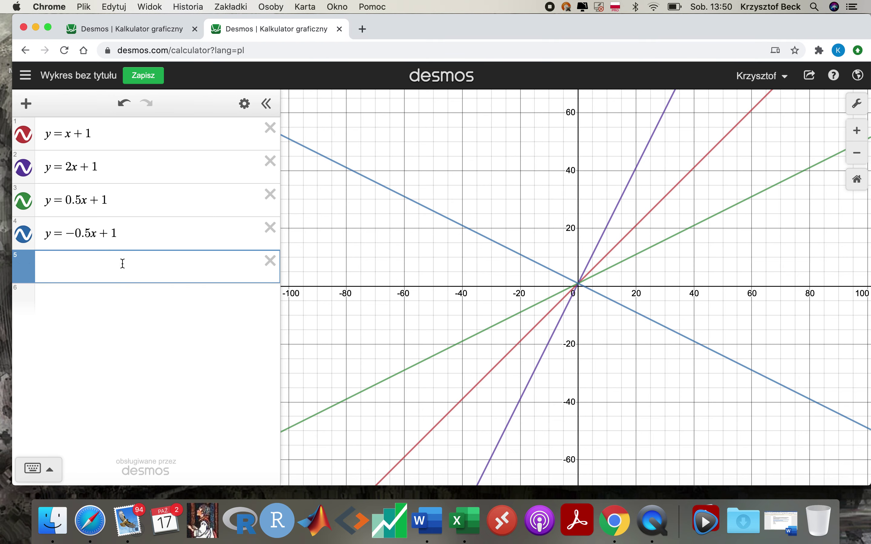
{"action": "type", "text": "="}
{"action": "key", "text": "BackSpace"}
{"action": "type", "text": "y"}
{"action": "key", "text": "BackSpace"}
{"action": "type", "text": "="}
{"action": "key", "text": "BackSpace"}
{"action": "type", "text": "-2x+1"}
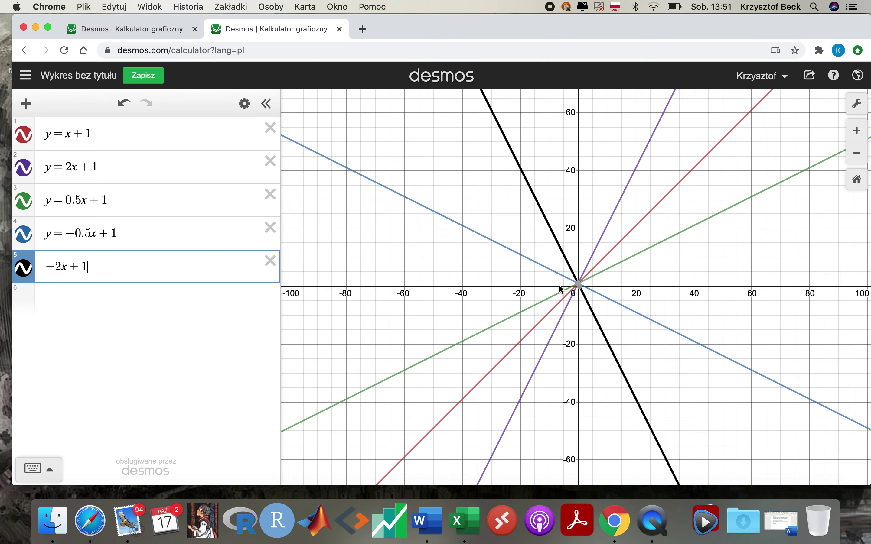
{"action": "left_click", "coordinate": [857, 132]}
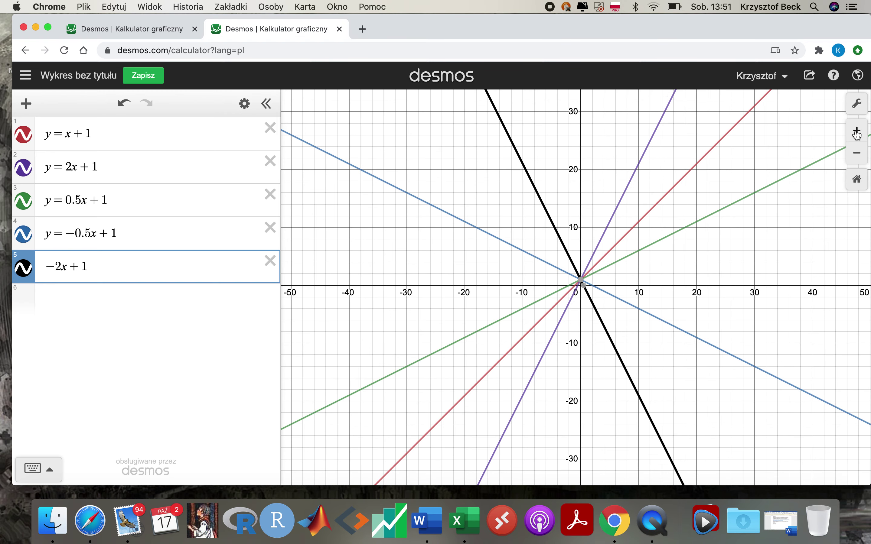
{"action": "left_click", "coordinate": [857, 131]}
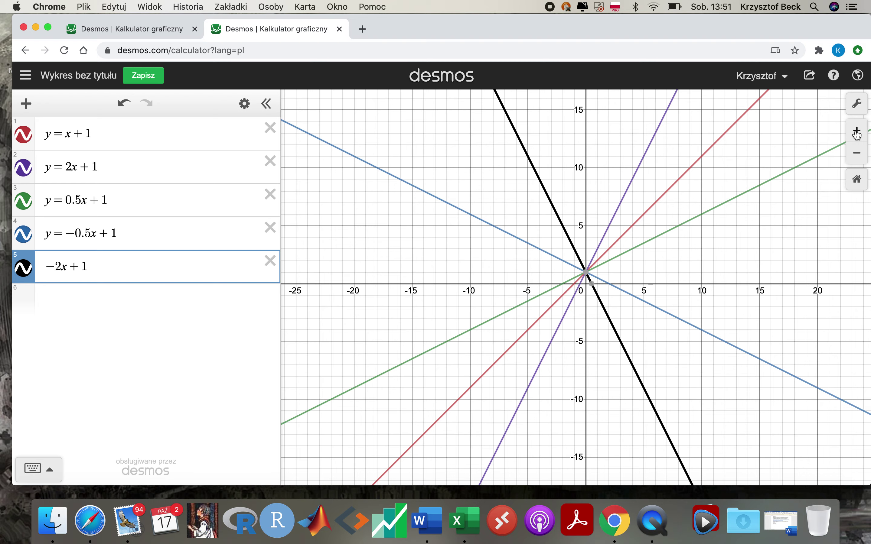
{"action": "left_click", "coordinate": [856, 131]}
{"action": "left_click", "coordinate": [857, 131]}
{"action": "left_click", "coordinate": [857, 132]}
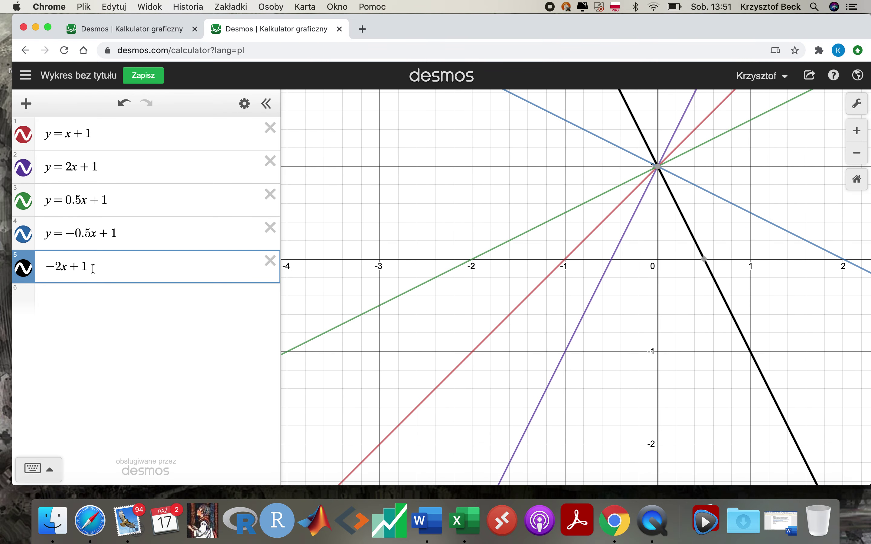
Clear the expressions in lines 5, 4, 3 and 2, keeping only the first function
{"action": "left_click_drag", "start_coordinate": [91, 266], "coordinate": [22, 270]}
{"action": "key", "text": "BackSpace"}
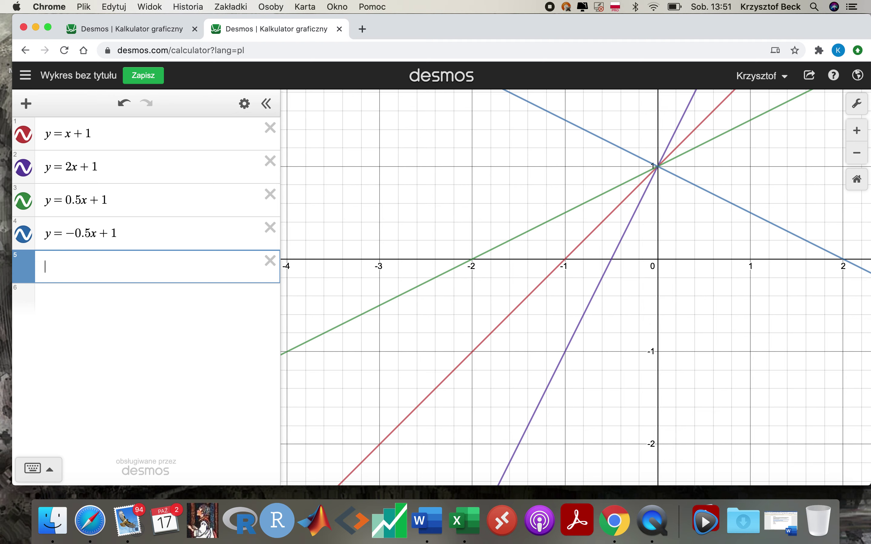
{"action": "left_click_drag", "start_coordinate": [125, 234], "coordinate": [32, 236]}
{"action": "key", "text": "BackSpace"}
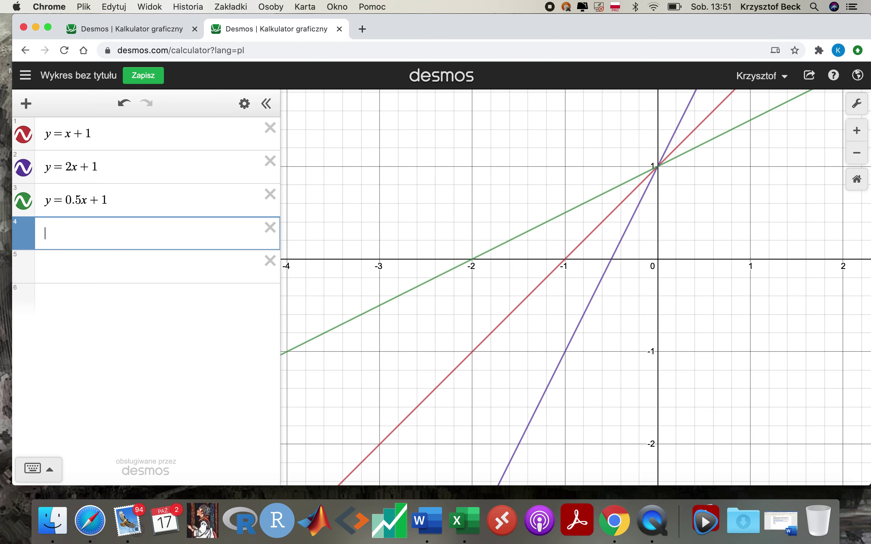
{"action": "left_click_drag", "start_coordinate": [113, 198], "coordinate": [20, 201]}
{"action": "key", "text": "BackSpace"}
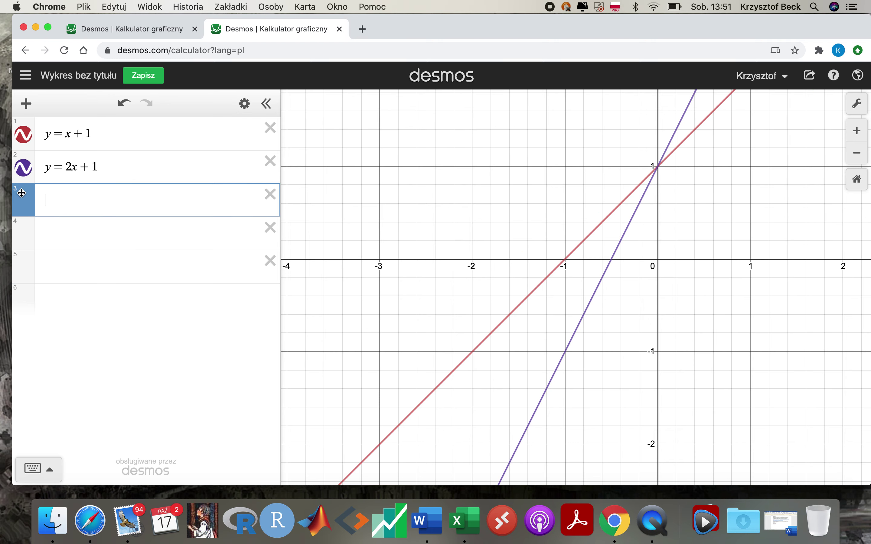
{"action": "left_click_drag", "start_coordinate": [109, 164], "coordinate": [33, 165]}
{"action": "key", "text": "BackSpace"}
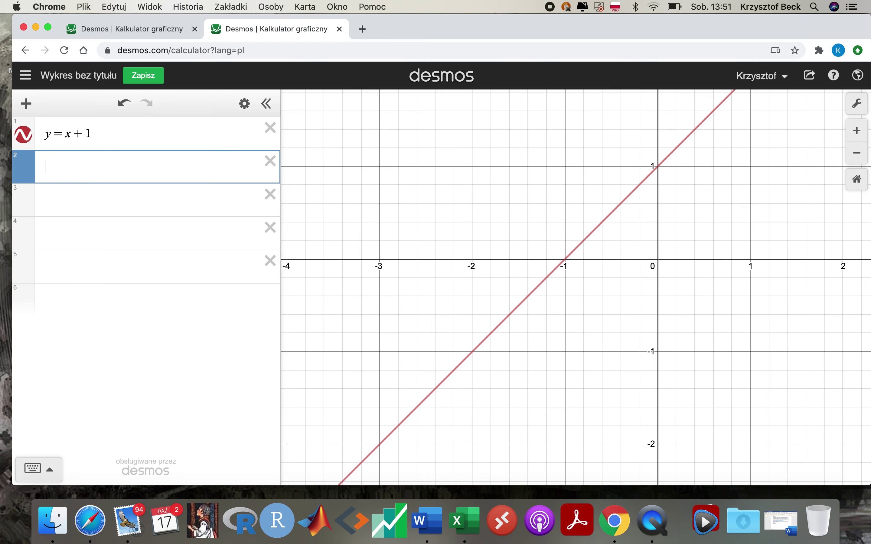
Change the first expression to the quadratic y=x^2, trying the negated form y=-x^2 before restoring the positive one
{"action": "left_click", "coordinate": [95, 133]}
{"action": "key", "text": "BackSpace"}
{"action": "key", "text": "BackSpace"}
{"action": "key", "text": "BackSpace"}
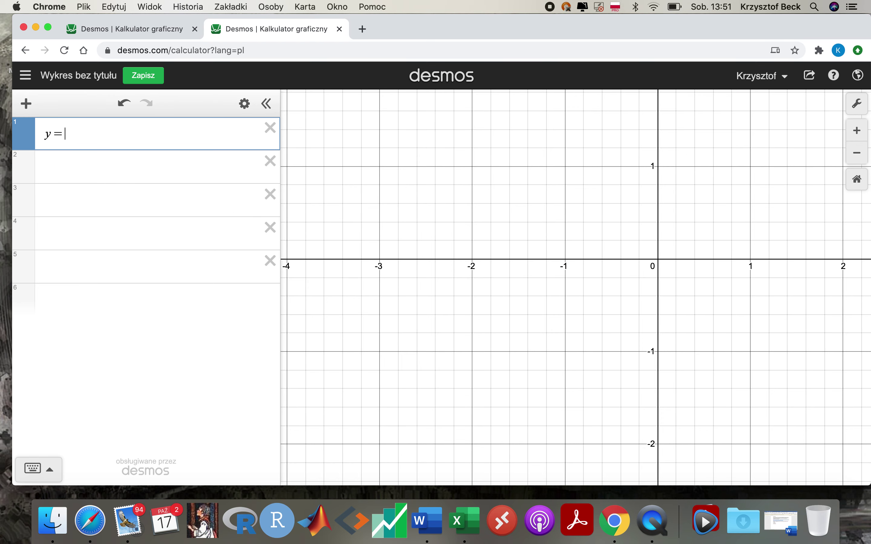
{"action": "type", "text": "x"}
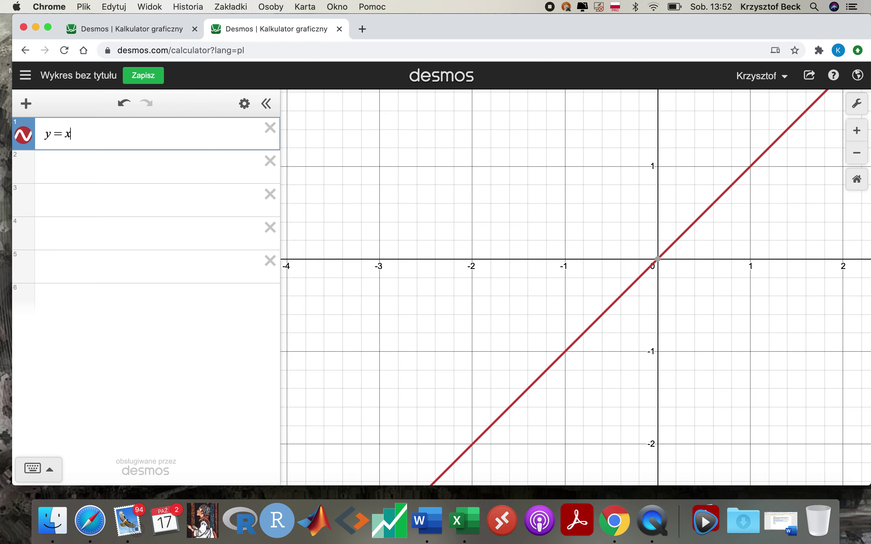
{"action": "type", "text": "^"}
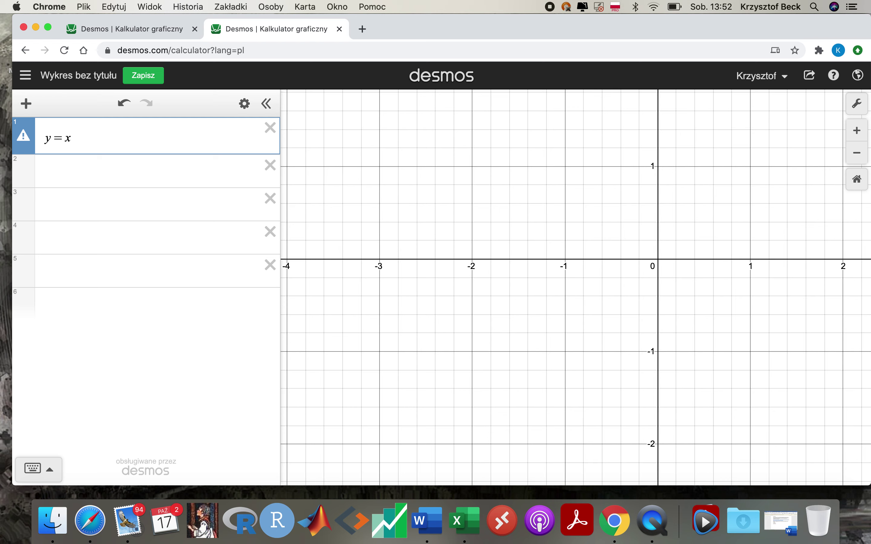
{"action": "type", "text": "2"}
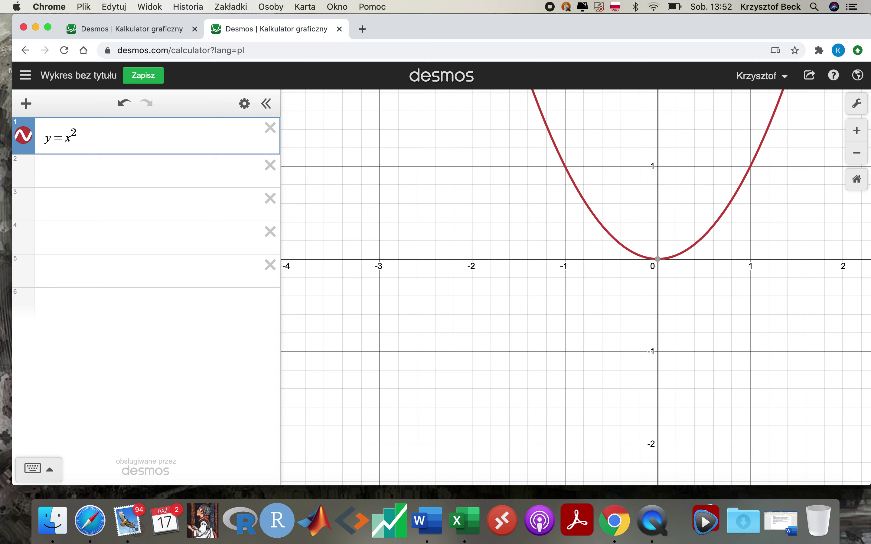
{"action": "type", "text": "-"}
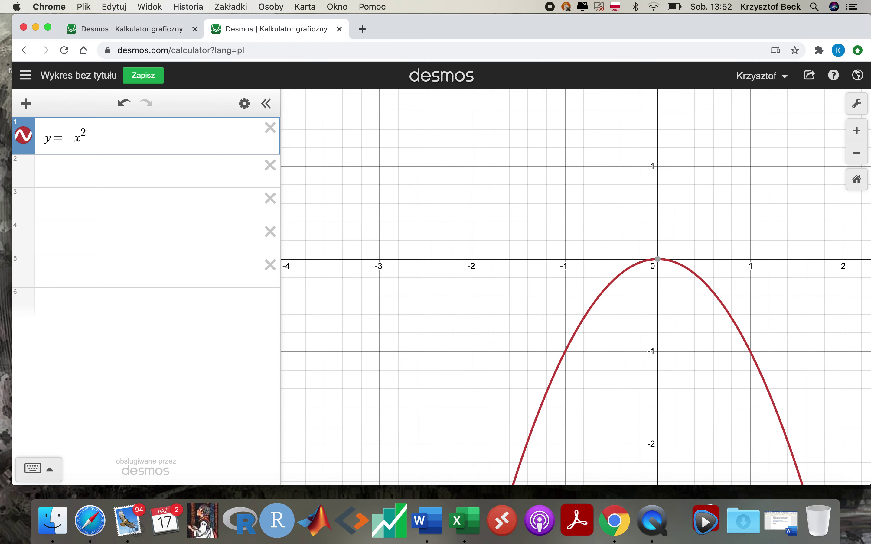
{"action": "key", "text": "BackSpace"}
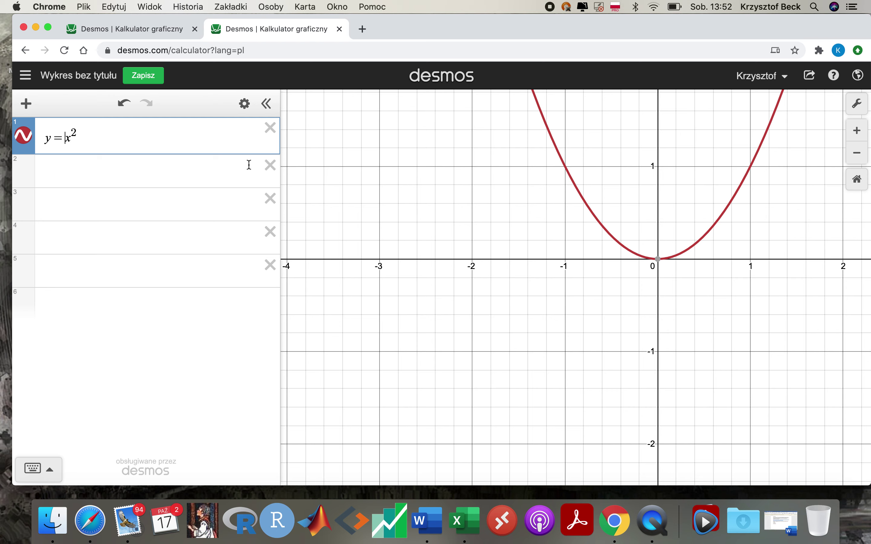
Graph y=7x^2 in the second expression line and compare both parabolas over a wider range
{"action": "left_click", "coordinate": [136, 170]}
{"action": "type", "text": "y"}
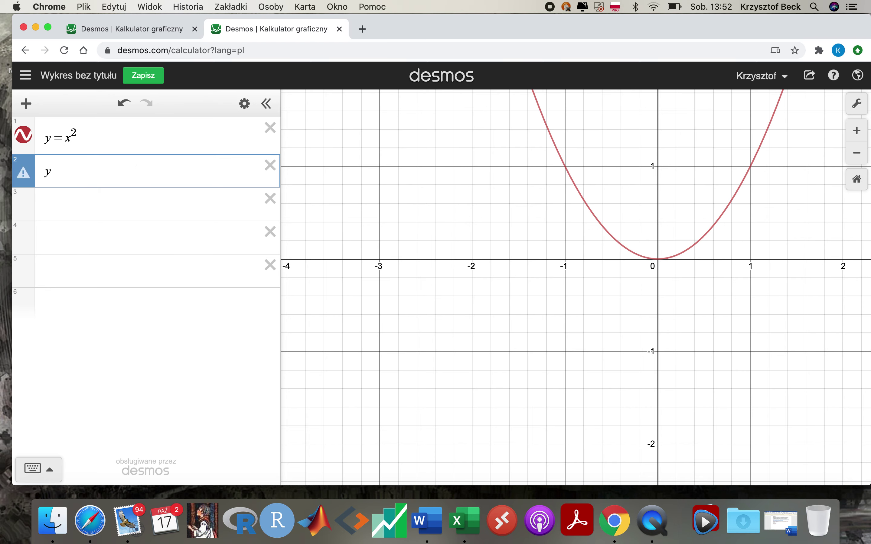
{"action": "type", "text": "=7x"}
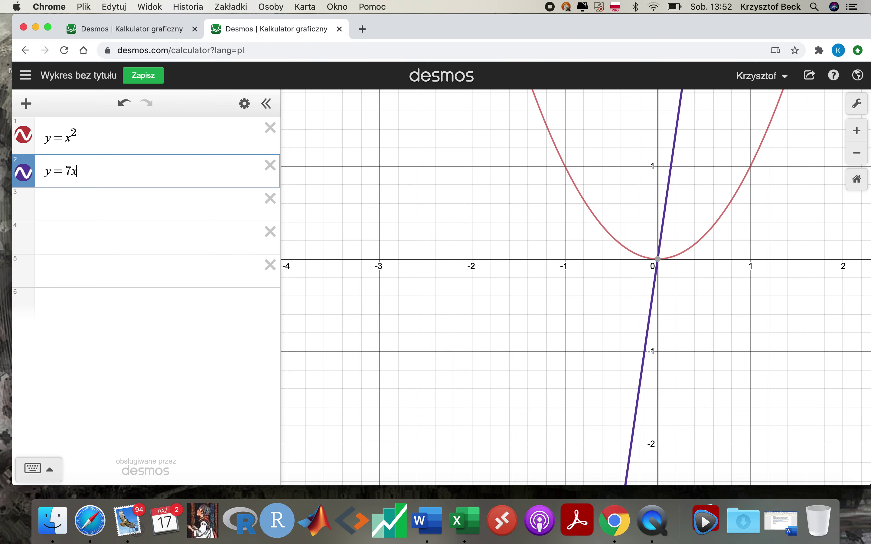
{"action": "type", "text": "^2"}
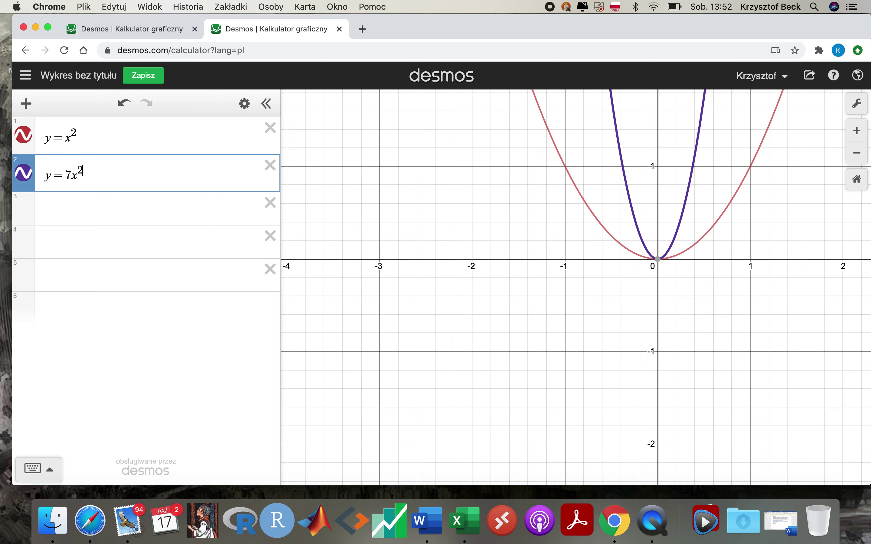
{"action": "left_click", "coordinate": [857, 158]}
{"action": "left_click", "coordinate": [857, 158]}
{"action": "left_click", "coordinate": [858, 157]}
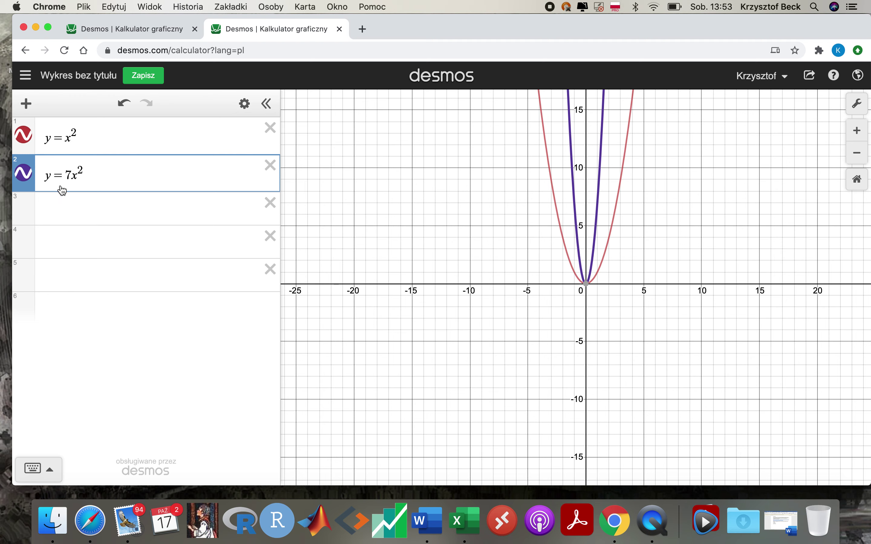
Graph the quadratic function y=0.3x^2 in the third expression line
{"action": "left_click", "coordinate": [51, 200]}
{"action": "type", "text": "y = "}
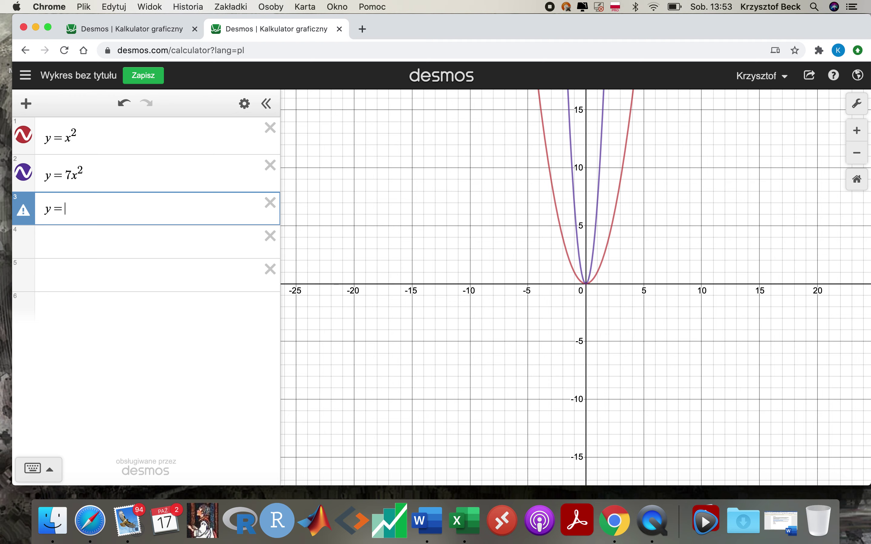
{"action": "type", "text": "0"}
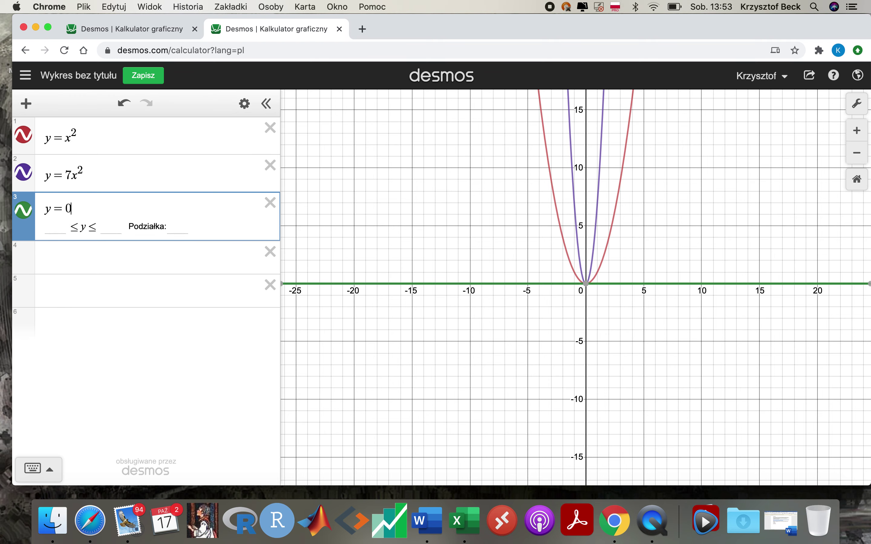
{"action": "type", "text": ".0"}
{"action": "key", "text": "BackSpace"}
{"action": "type", "text": "3"}
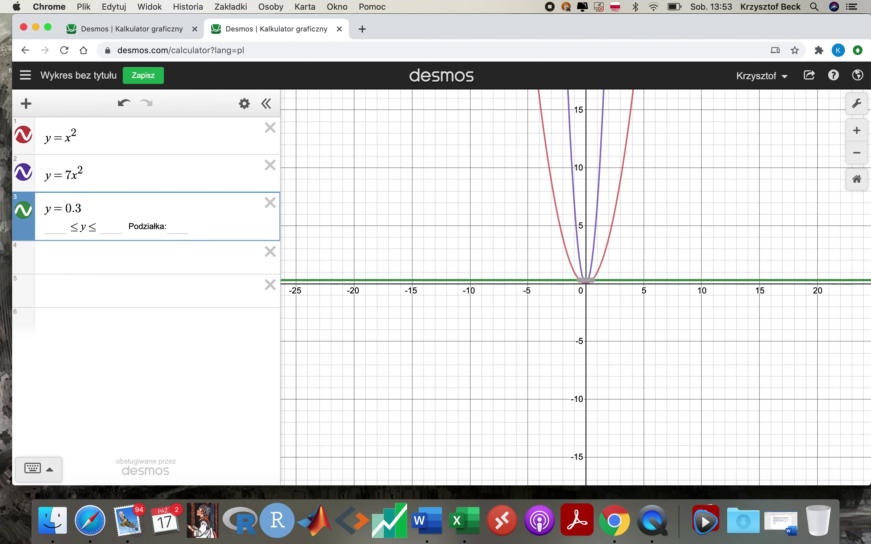
{"action": "type", "text": "x^2"}
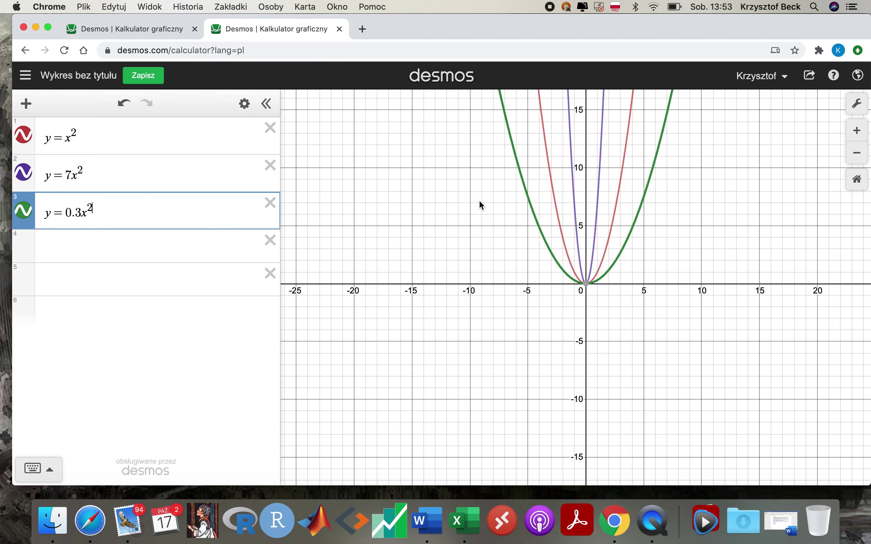
Reduce the third parabola's coefficient to 0.03 and then to 0.003 to compare its width
{"action": "left_click", "coordinate": [76, 211]}
{"action": "type", "text": "0"}
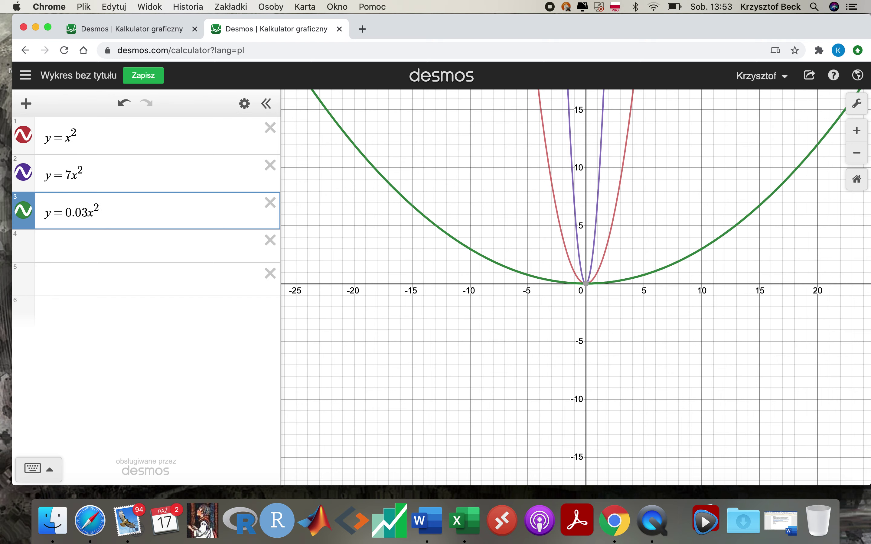
{"action": "type", "text": "0"}
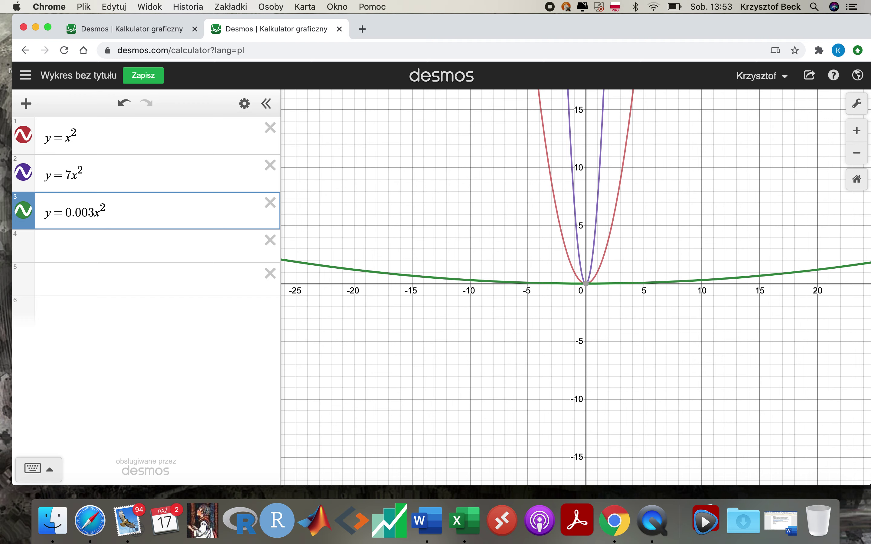
Clear the third and second expressions, leaving only y=x^2
{"action": "left_click_drag", "start_coordinate": [111, 207], "coordinate": [42, 208]}
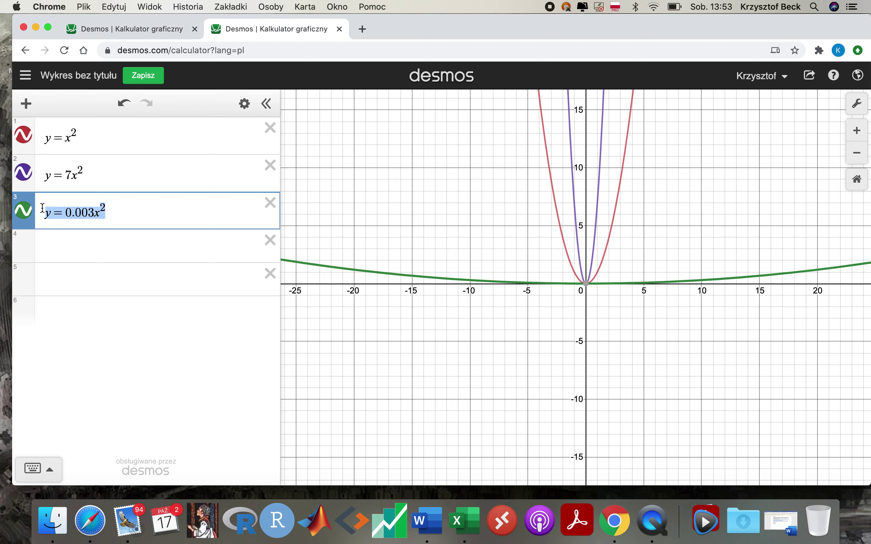
{"action": "key", "text": "BackSpace"}
{"action": "left_click_drag", "start_coordinate": [85, 171], "coordinate": [34, 172]}
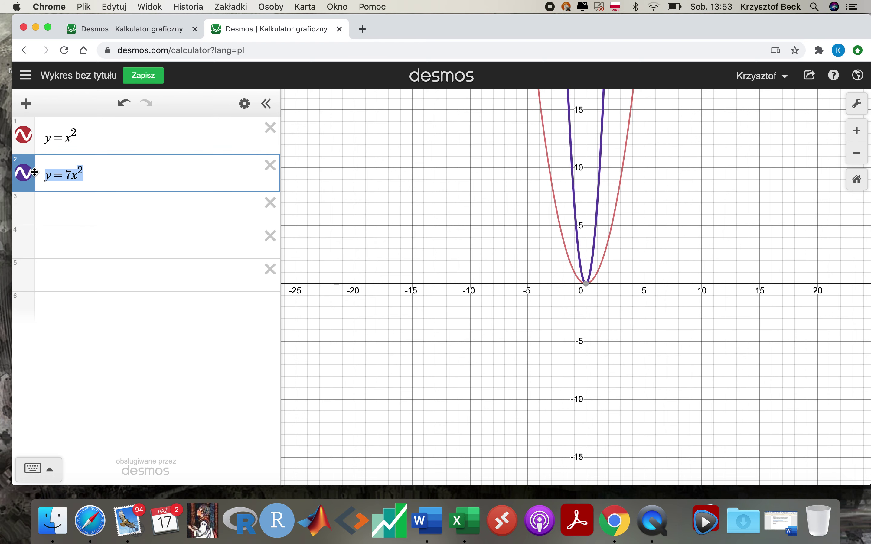
{"action": "key", "text": "BackSpace"}
{"action": "key", "text": "BackSpace"}
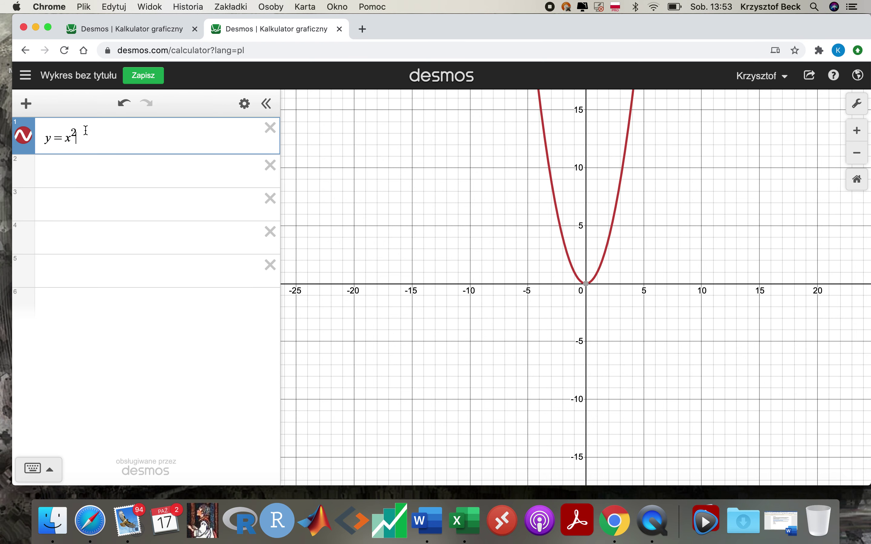
Extend the first expression to the full quadratic y=x^2+2x+1
{"action": "type", "text": "+"}
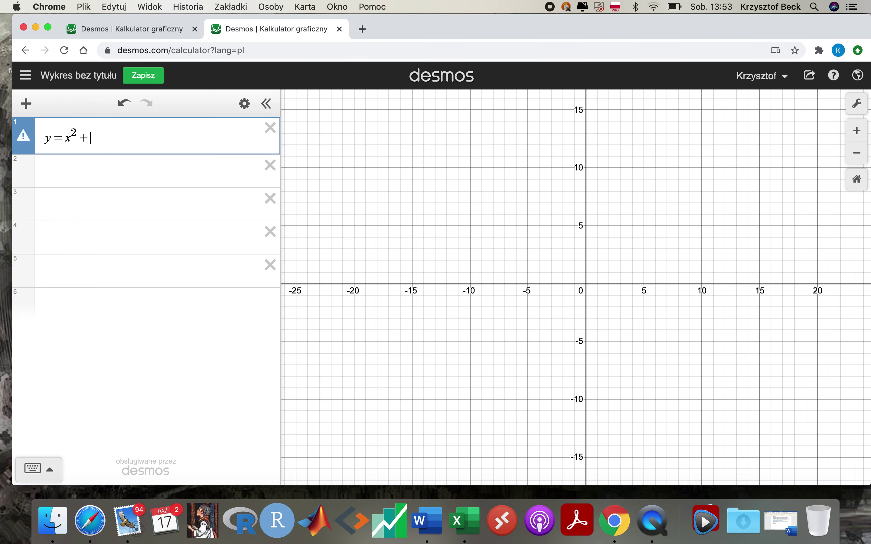
{"action": "type", "text": "2x"}
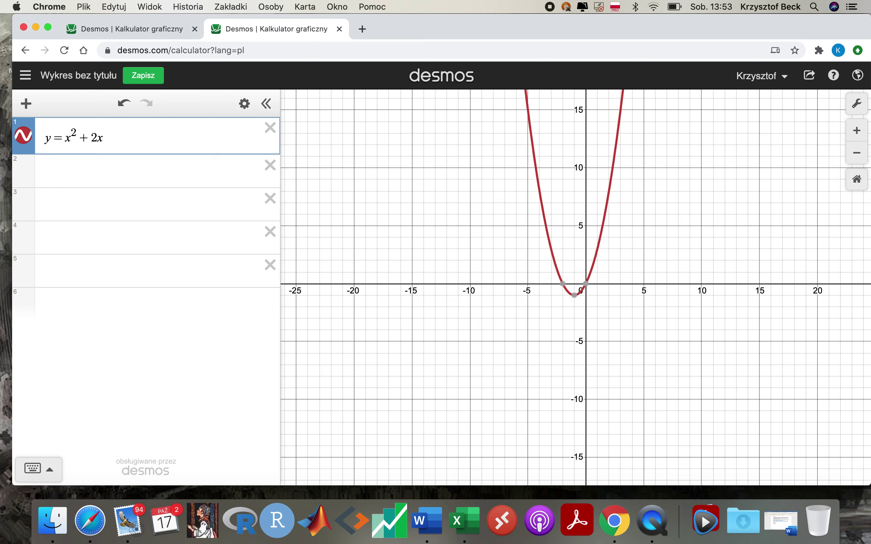
{"action": "type", "text": "+1"}
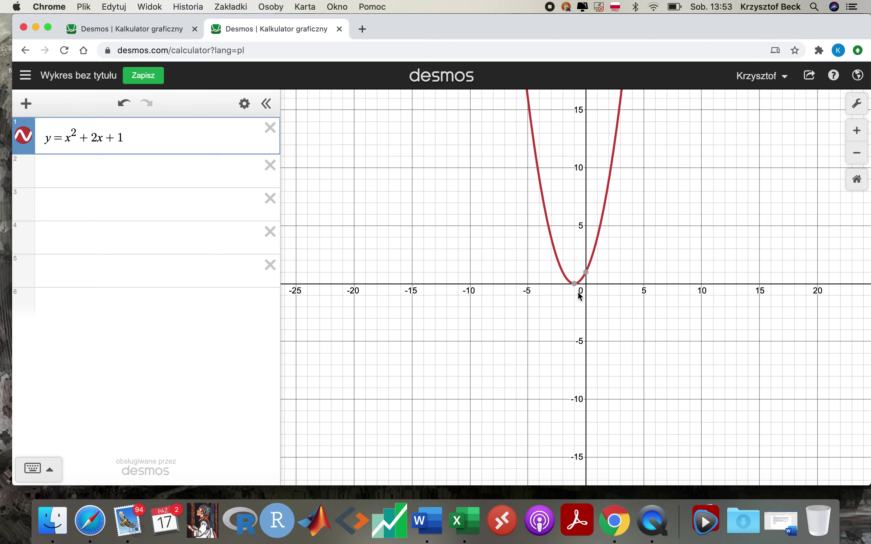
Change the linear term of the quadratic to negative, making it y=x^2-2x+1
{"action": "mouse_move", "coordinate": [575, 285]}
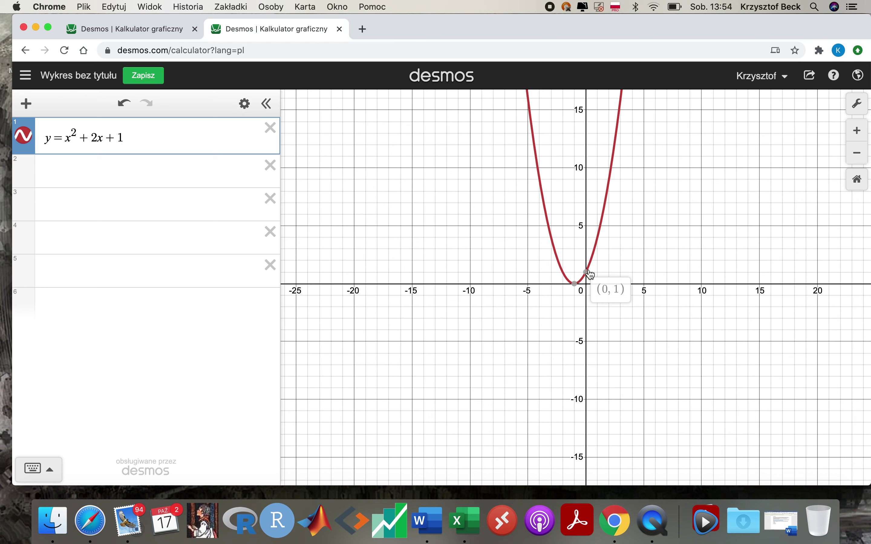
{"action": "left_click", "coordinate": [87, 137]}
{"action": "key", "text": "BackSpace"}
{"action": "type", "text": "-"}
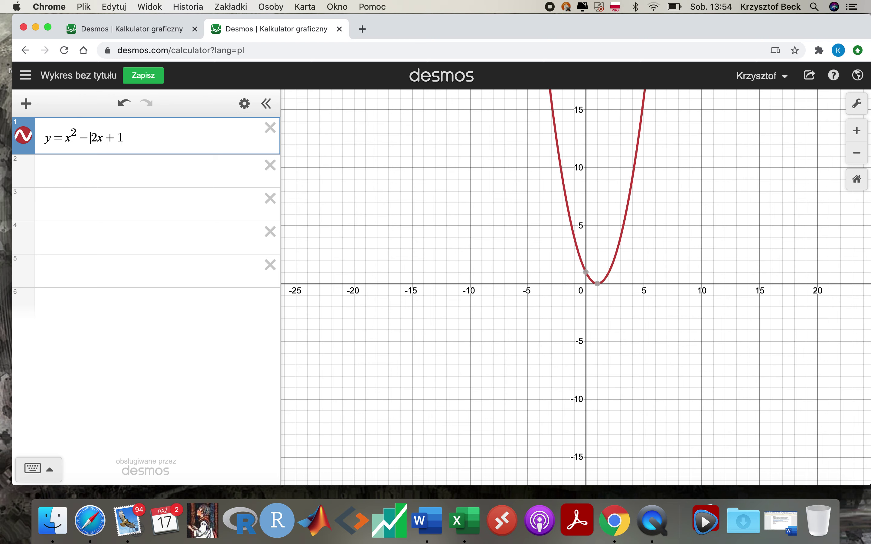
Set the quadratic's constant term to 6, making it y=x^2-2x+6
{"action": "key", "text": "Right"}
{"action": "key", "text": "Right"}
{"action": "key", "text": "Right"}
{"action": "key", "text": "Right"}
{"action": "key", "text": "BackSpace"}
{"action": "type", "text": "6"}
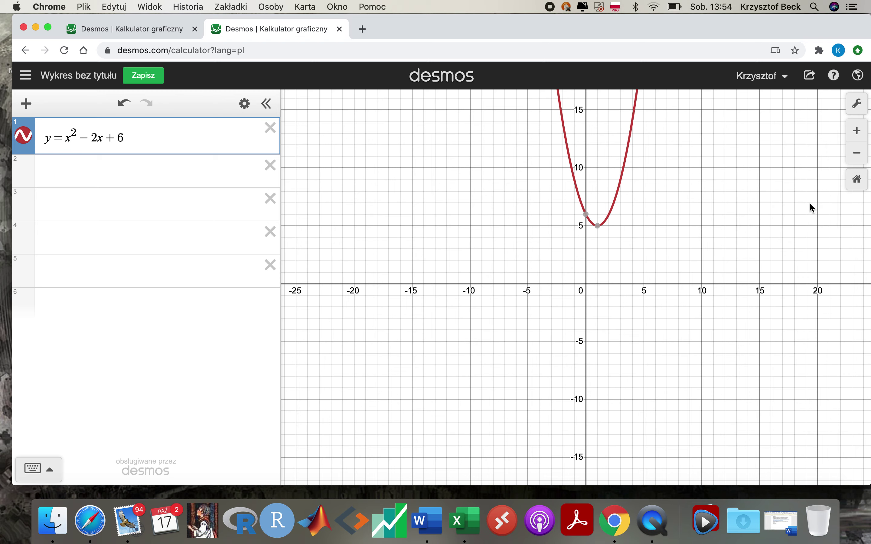
Copy the quadratic y=x^2-2x+6 into the second expression line
{"action": "left_click", "coordinate": [860, 139]}
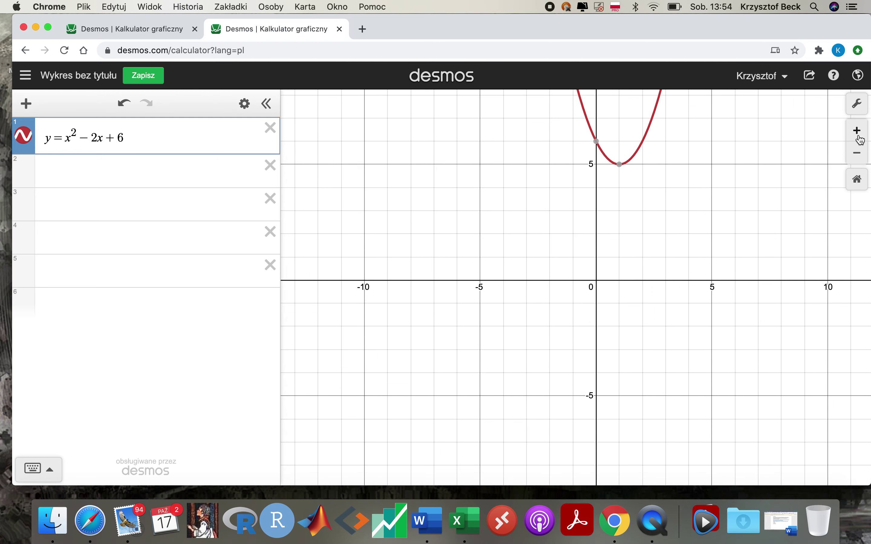
{"action": "left_click", "coordinate": [860, 156]}
{"action": "left_click", "coordinate": [860, 158]}
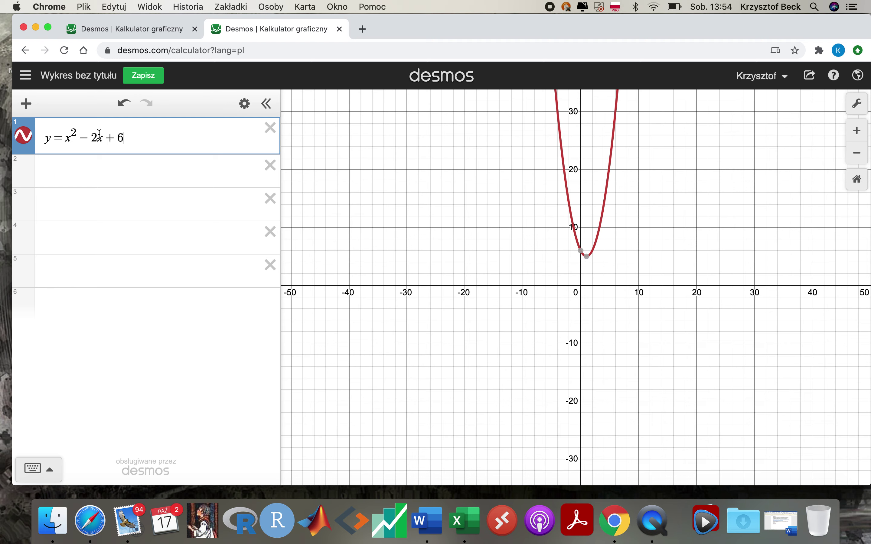
{"action": "key", "text": "super+a"}
{"action": "key", "text": "super+c"}
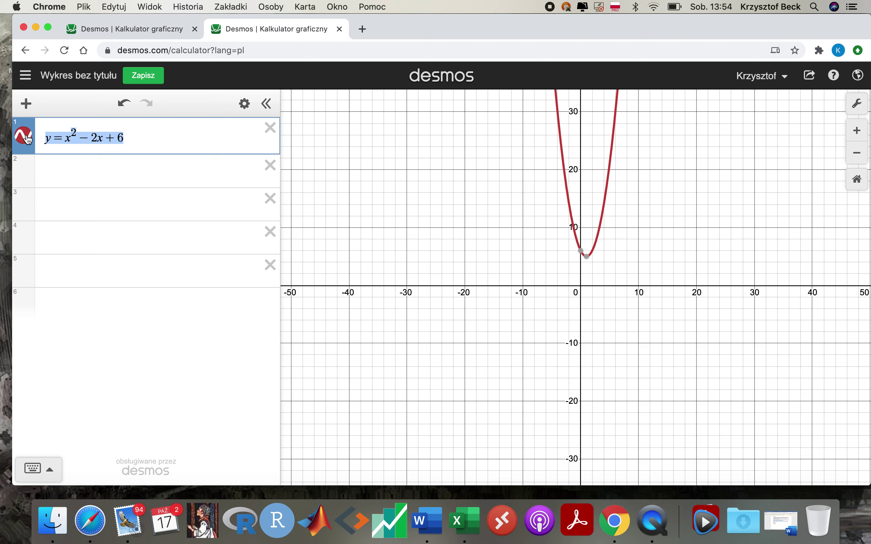
{"action": "left_click", "coordinate": [54, 165]}
{"action": "key", "text": "super+v"}
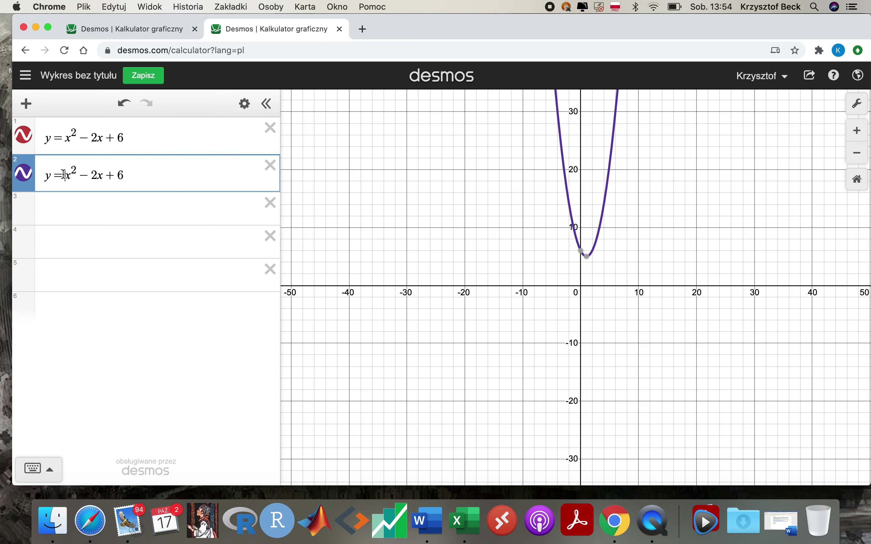
Negate the whole second expression in parentheses as y=-(x^2-2x+6)
{"action": "type", "text": "-("}
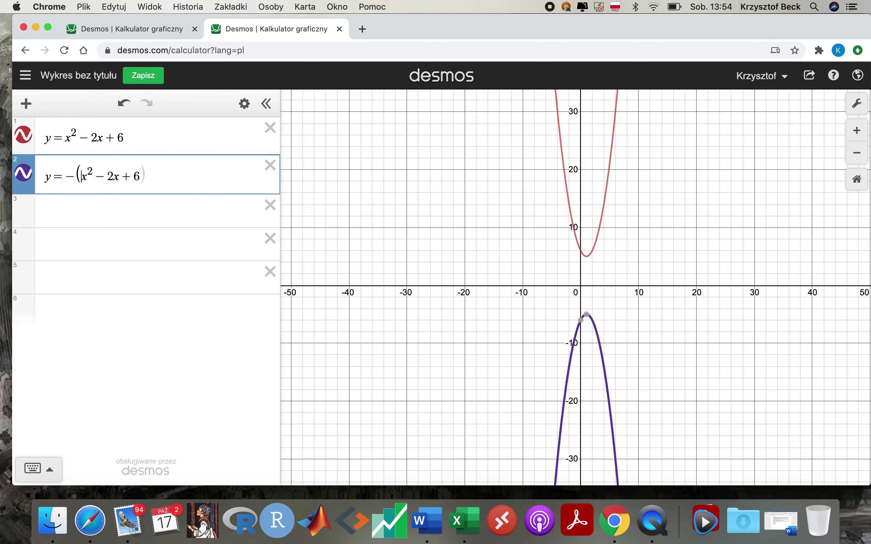
{"action": "key", "text": "Right"}
{"action": "key", "text": "Right"}
{"action": "key", "text": "Right"}
{"action": "key", "text": "Right"}
{"action": "key", "text": "Right"}
{"action": "type", "text": ")"}
Compare the vertices and y-intercepts of the original and the negated parabola
{"action": "left_click", "coordinate": [586, 254]}
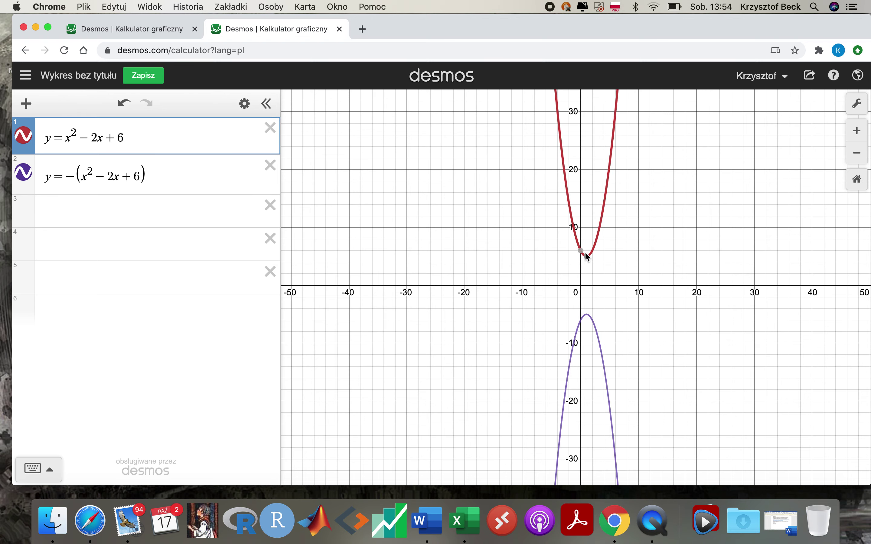
{"action": "left_click", "coordinate": [587, 322]}
{"action": "scroll", "coordinate": [590, 236], "scroll_direction": "up", "scroll_amount": 5}
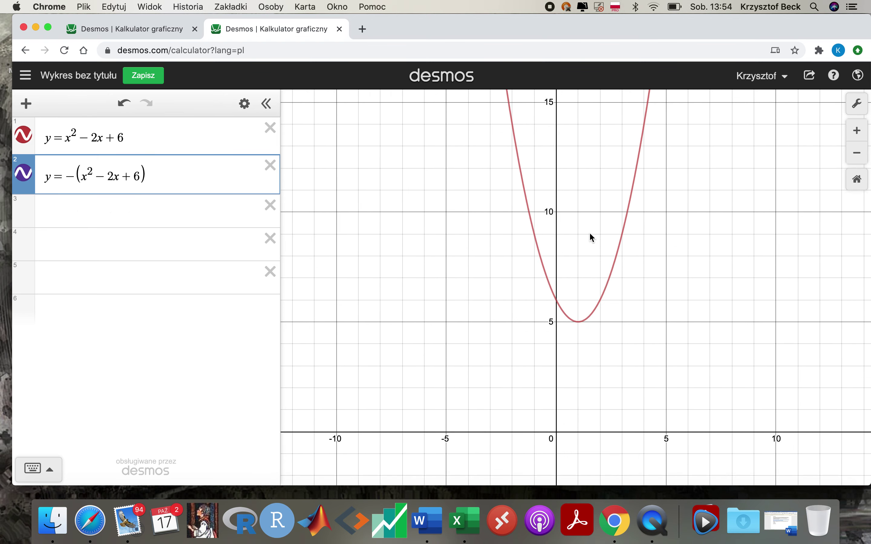
{"action": "scroll", "coordinate": [590, 234], "scroll_direction": "down", "scroll_amount": 8}
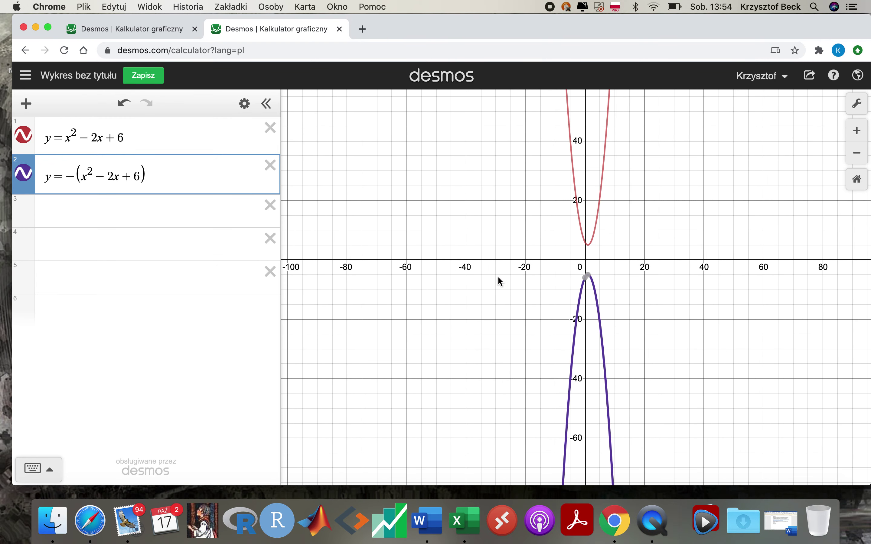
{"action": "left_click", "coordinate": [588, 241]}
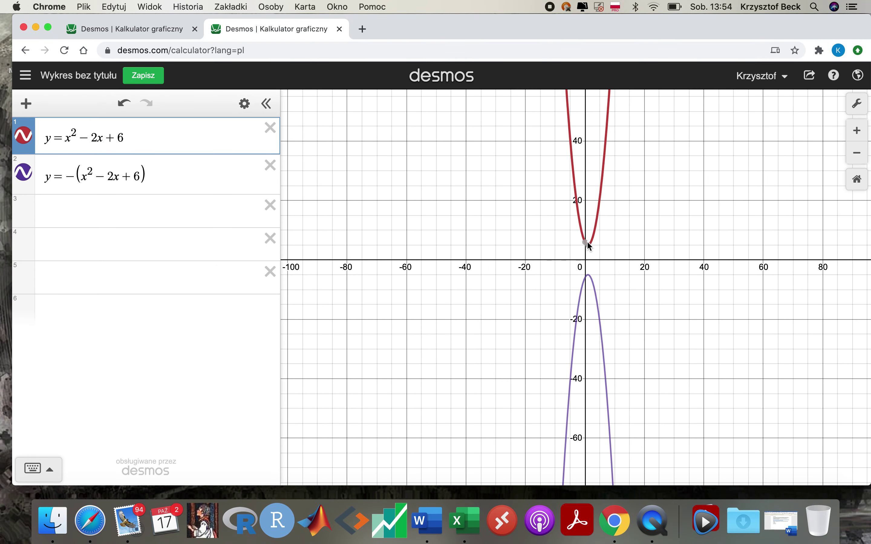
{"action": "mouse_move", "coordinate": [585, 244]}
{"action": "left_click", "coordinate": [596, 280]}
{"action": "mouse_move", "coordinate": [585, 284]}
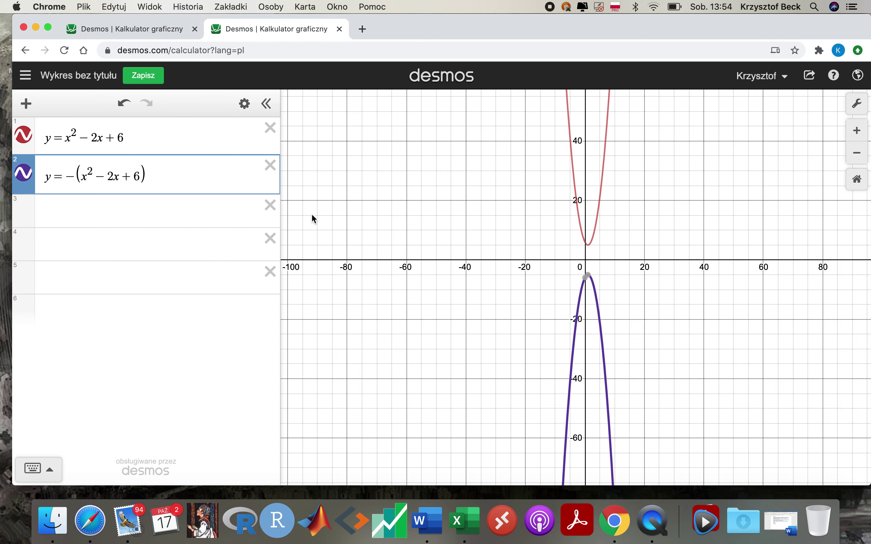
Change the first expression to y=x^2-2x-6 and clear the second expression
{"action": "left_click", "coordinate": [113, 137]}
{"action": "key", "text": "BackSpace"}
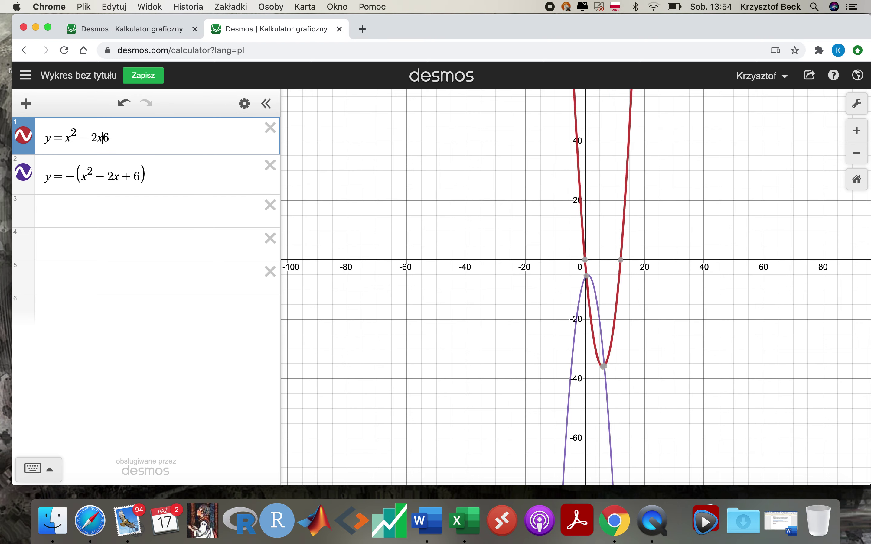
{"action": "type", "text": "-"}
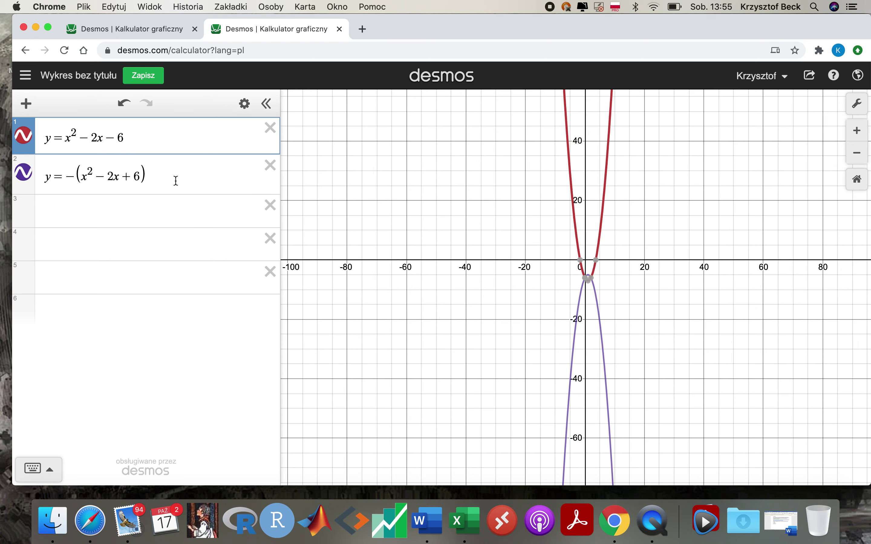
{"action": "left_click_drag", "start_coordinate": [146, 175], "coordinate": [72, 172]}
{"action": "key", "text": "super+a"}
{"action": "key", "text": "BackSpace"}
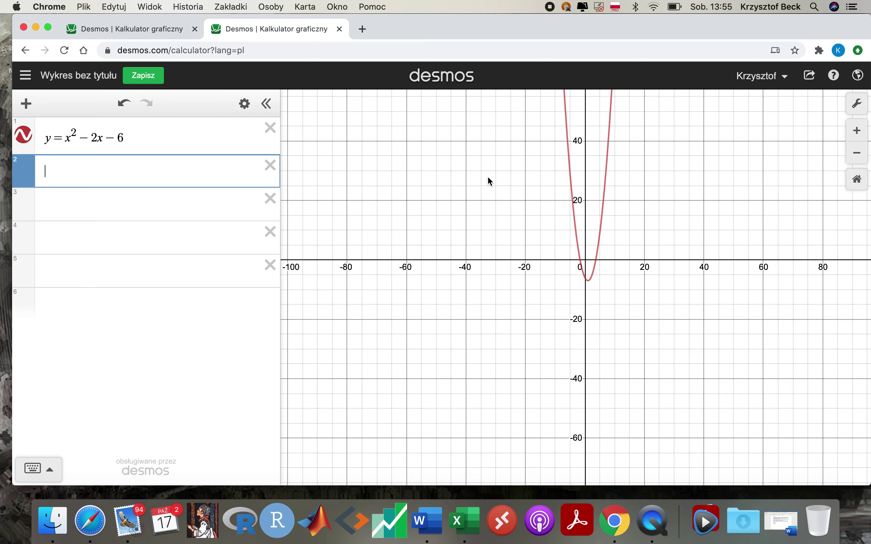
Copy the first quadratic into the second line and wrap it in an absolute value as y=abs(x^2-2x-6)
{"action": "left_click_drag", "start_coordinate": [132, 133], "coordinate": [40, 138]}
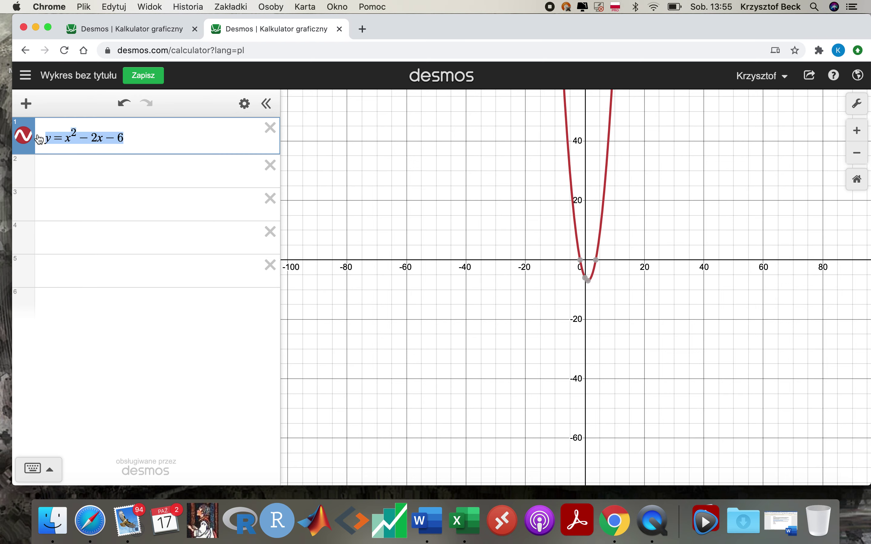
{"action": "key", "text": "super+c"}
{"action": "left_click", "coordinate": [54, 169]}
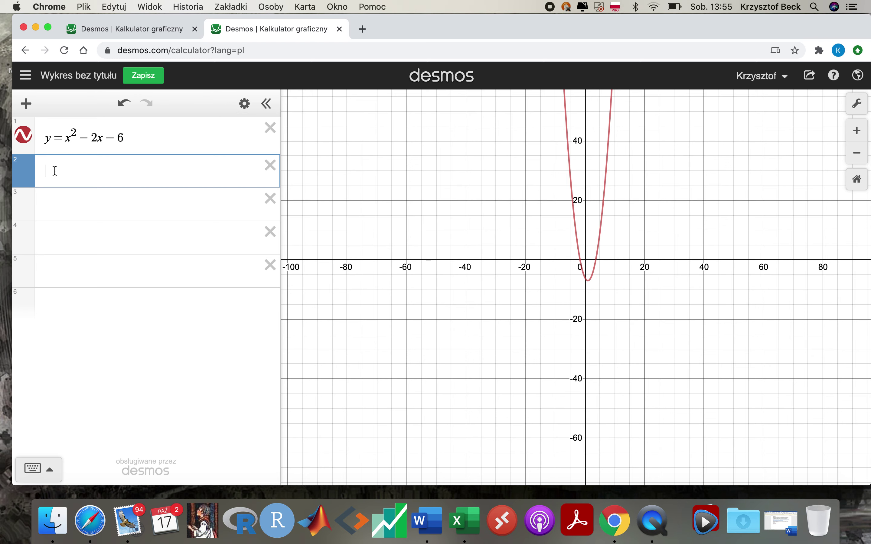
{"action": "key", "text": "super+v"}
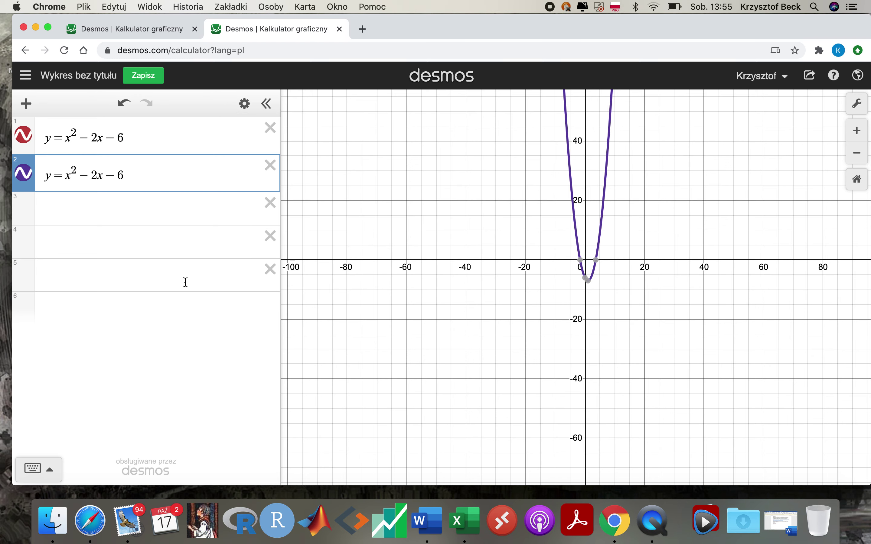
{"action": "type", "text": "abs("}
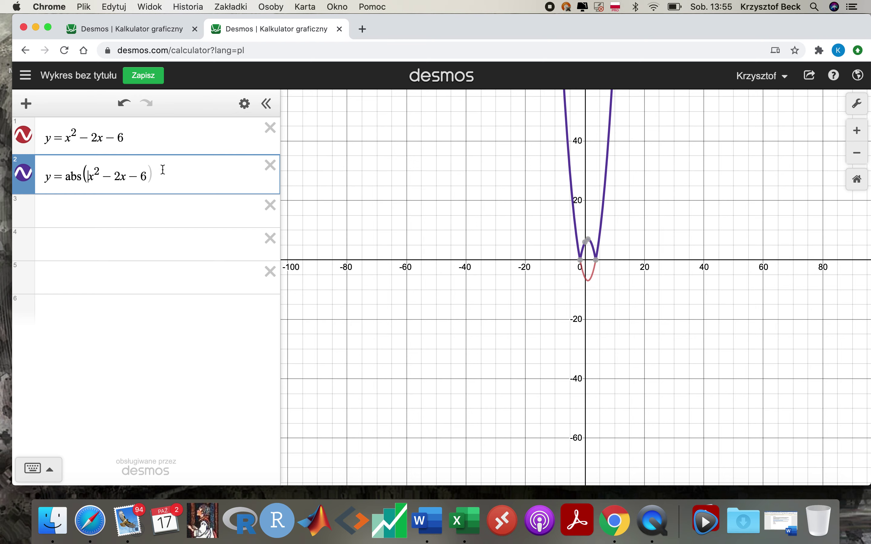
{"action": "type", "text": ")"}
{"action": "left_click", "coordinate": [857, 131]}
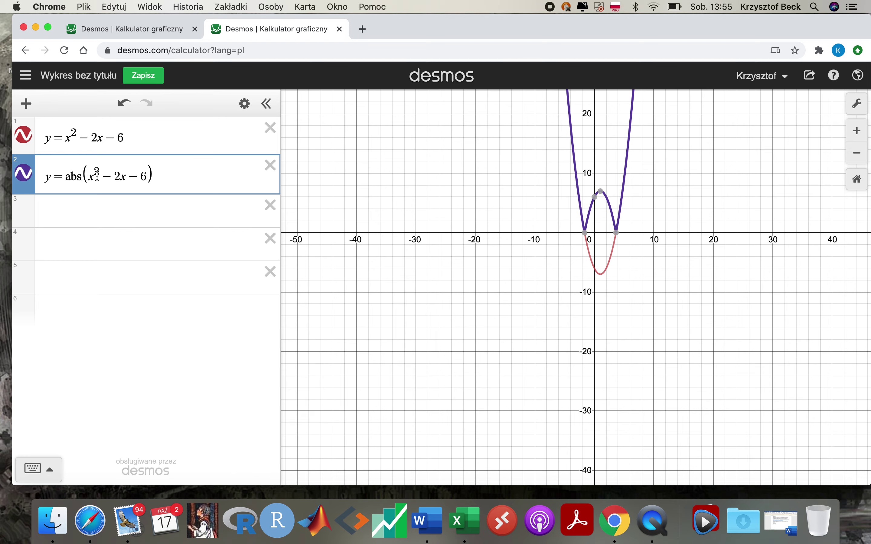
Switch to the other open Desmos graph, show the curve of its eighth-degree polynomial and examine its shape
{"action": "left_click", "coordinate": [110, 31]}
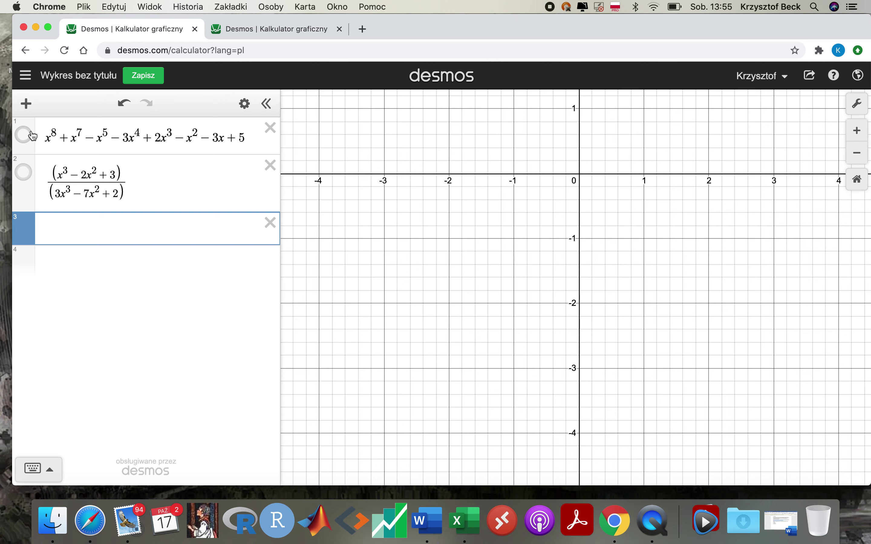
{"action": "left_click", "coordinate": [22, 140]}
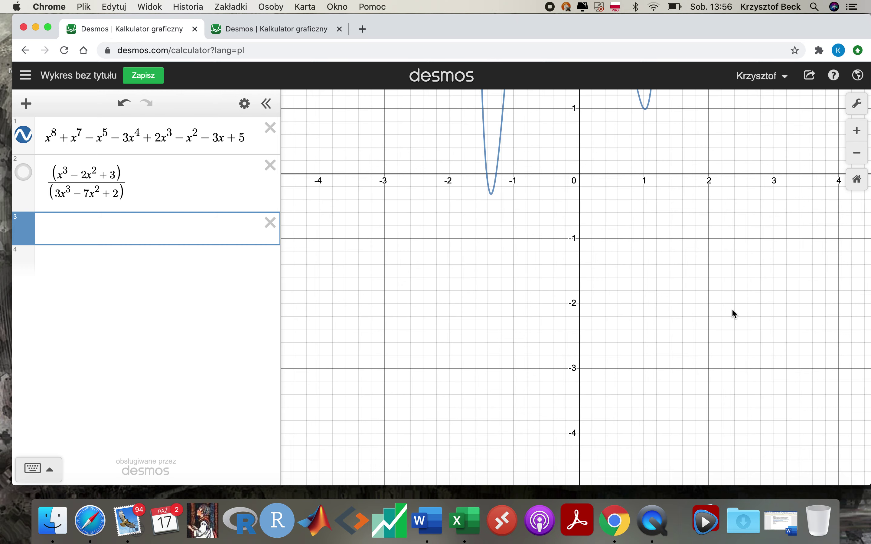
{"action": "scroll", "coordinate": [733, 306], "scroll_direction": "up", "scroll_amount": 5}
{"action": "scroll", "coordinate": [732, 306], "scroll_direction": "down", "scroll_amount": 8}
{"action": "scroll", "coordinate": [731, 303], "scroll_direction": "down", "scroll_amount": 5}
{"action": "scroll", "coordinate": [731, 303], "scroll_direction": "up", "scroll_amount": 4}
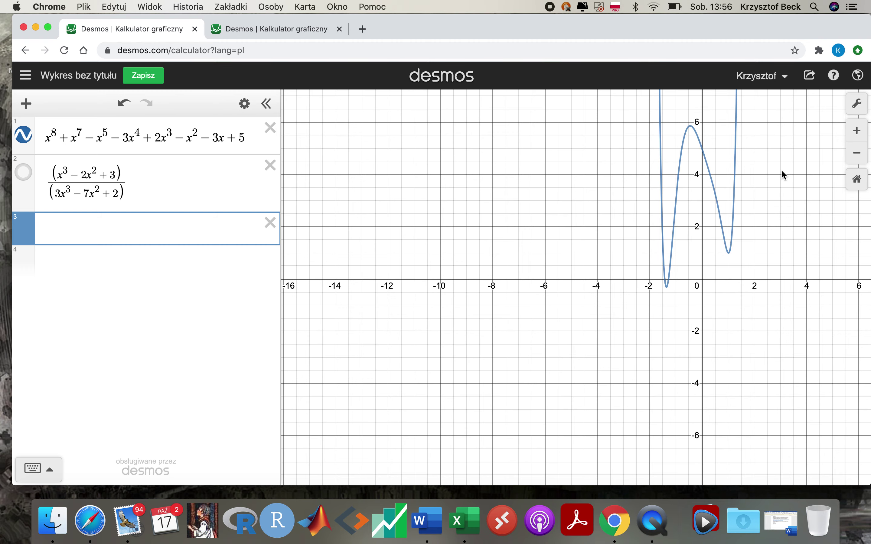
{"action": "scroll", "coordinate": [783, 172], "scroll_direction": "up", "scroll_amount": 5}
{"action": "scroll", "coordinate": [781, 172], "scroll_direction": "down", "scroll_amount": 3}
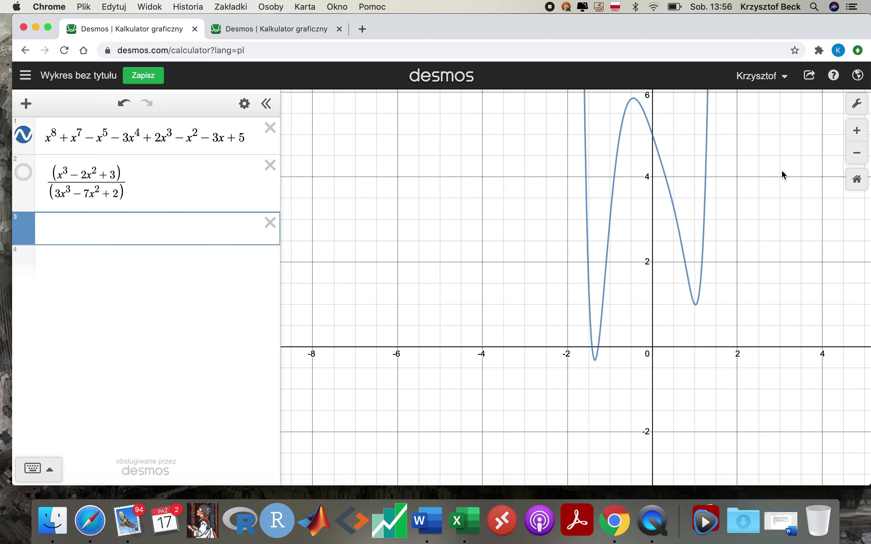
Negate the polynomial's leading x^8 term and examine the curve at a larger scale
{"action": "left_click", "coordinate": [45, 136]}
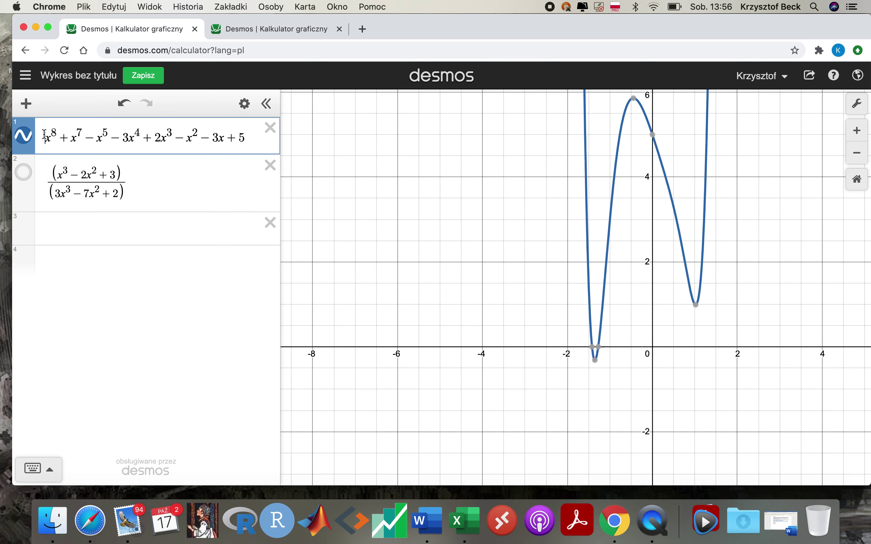
{"action": "type", "text": "-"}
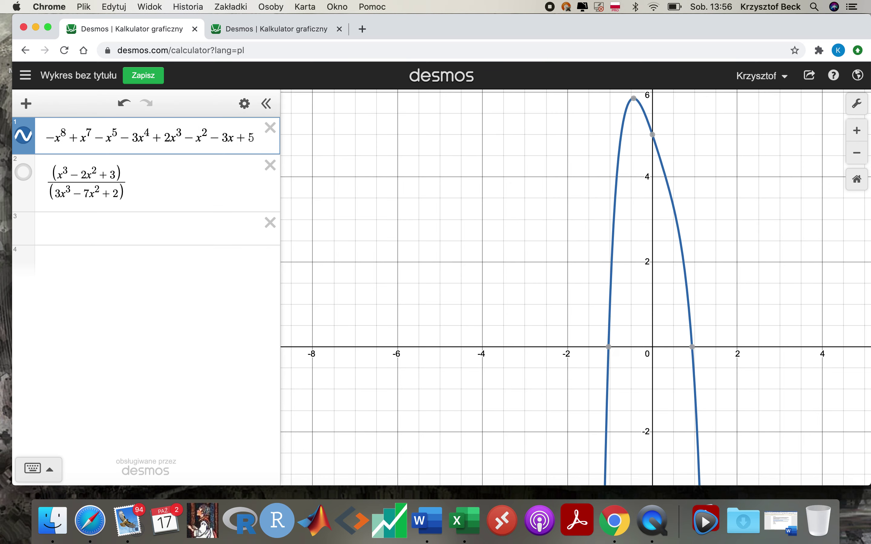
{"action": "left_click", "coordinate": [857, 155]}
{"action": "left_click", "coordinate": [857, 158]}
{"action": "left_click", "coordinate": [857, 157]}
{"action": "left_click", "coordinate": [856, 157]}
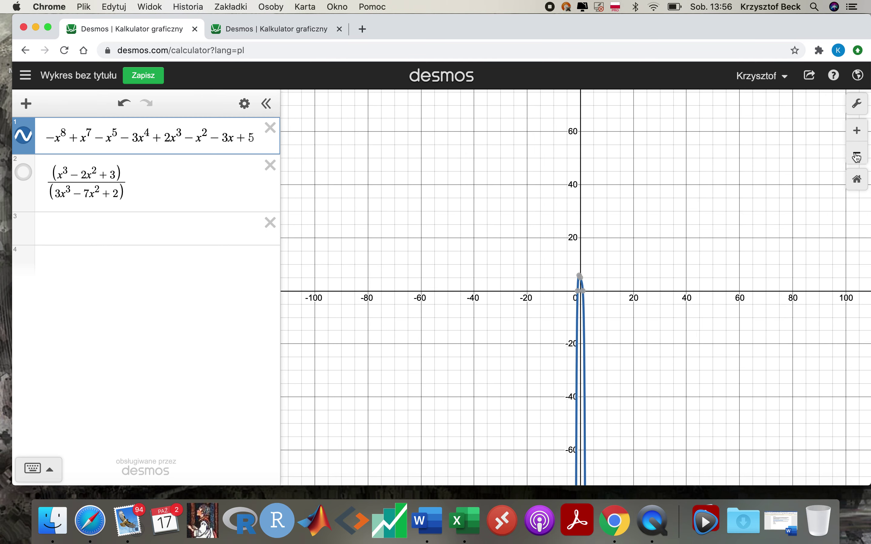
{"action": "left_click", "coordinate": [856, 157]}
{"action": "left_click", "coordinate": [856, 158]}
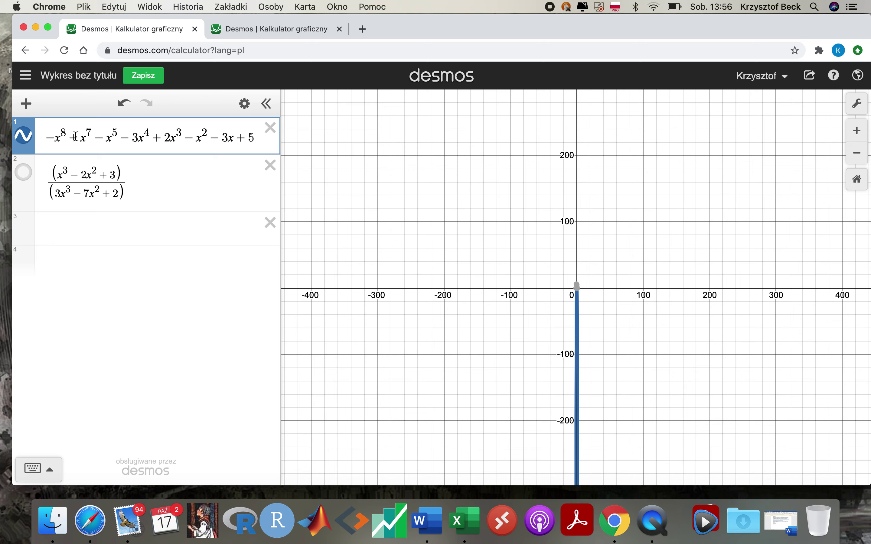
Make both the x^5 term and the leading x^8 term of the polynomial positive
{"action": "left_click", "coordinate": [108, 139]}
{"action": "key", "text": "BackSpace"}
{"action": "type", "text": "+"}
{"action": "left_click", "coordinate": [53, 134]}
{"action": "key", "text": "BackSpace"}
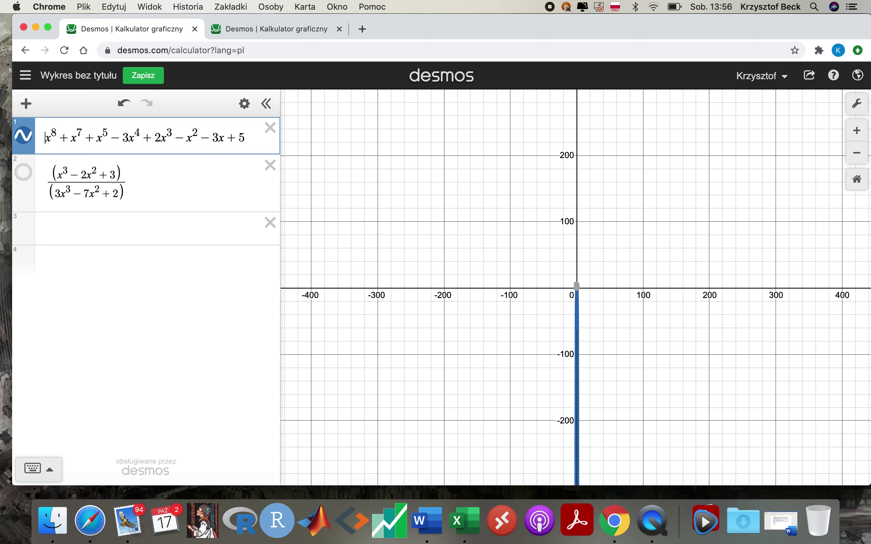
{"action": "key", "text": "Return"}
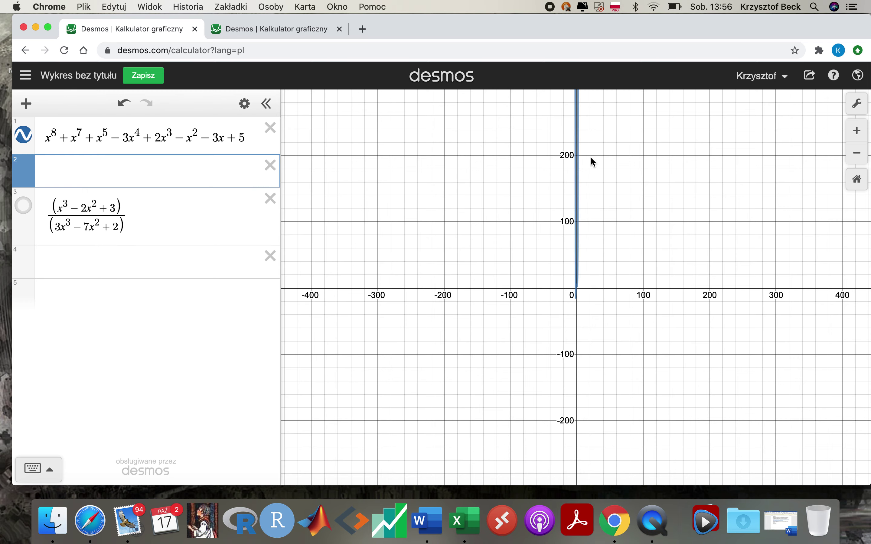
Delete the empty second expression line and show the graph of the rational function (x^3-2x^2+3)/(3x^3-7x^2+2)
{"action": "left_click", "coordinate": [860, 133]}
{"action": "left_click", "coordinate": [860, 133]}
{"action": "left_click", "coordinate": [860, 133]}
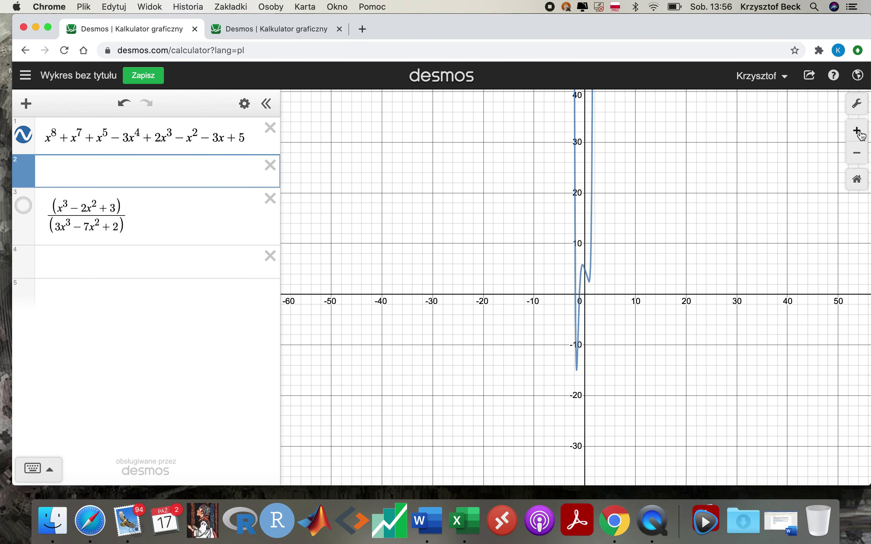
{"action": "left_click", "coordinate": [860, 133]}
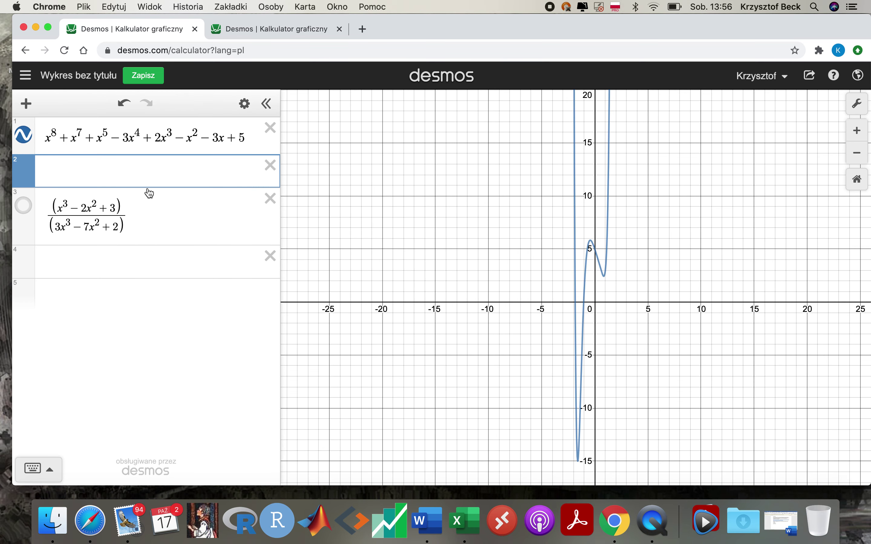
{"action": "left_click", "coordinate": [270, 165]}
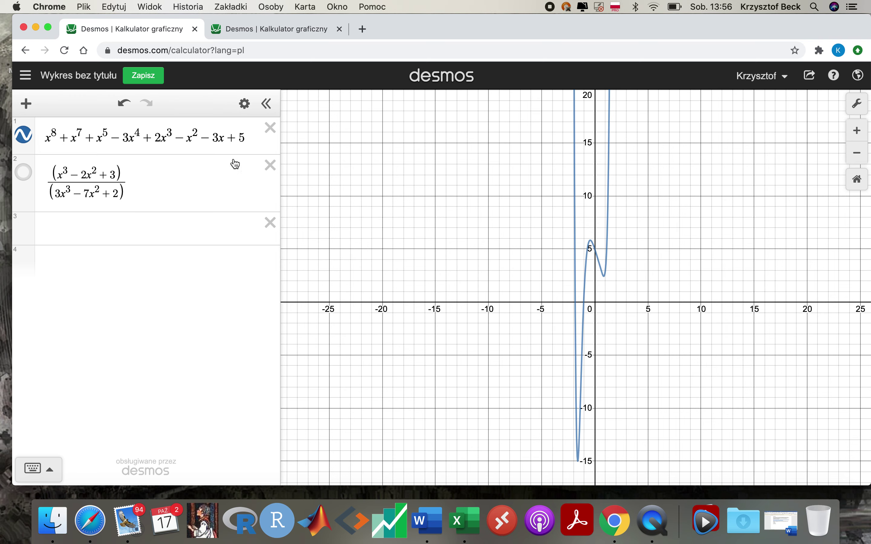
{"action": "left_click", "coordinate": [19, 175]}
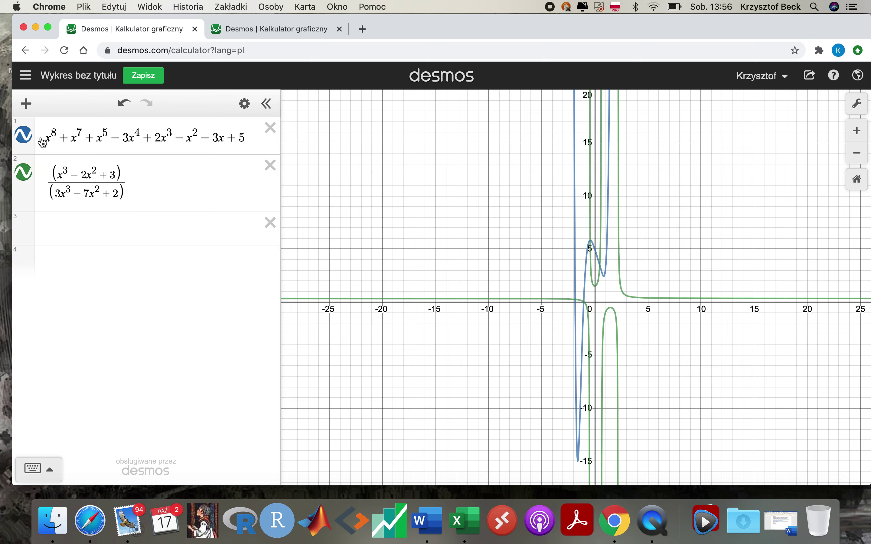
Hide the eighth-degree polynomial's curve and examine the rational function's graph on its own
{"action": "left_click", "coordinate": [22, 134]}
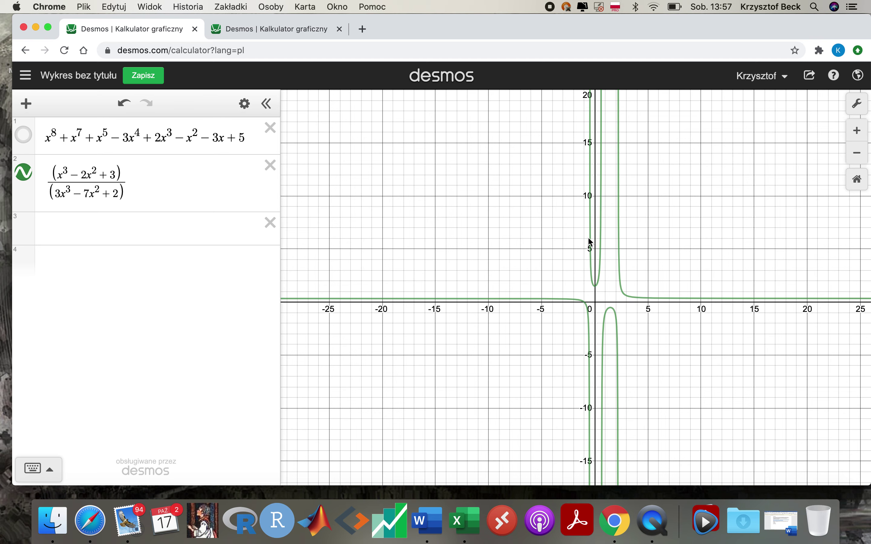
In the other open Desmos graph, replace the quadratic with y=1/x, clear the absolute-value expression and examine the hyperbola around the origin
{"action": "left_click", "coordinate": [259, 27]}
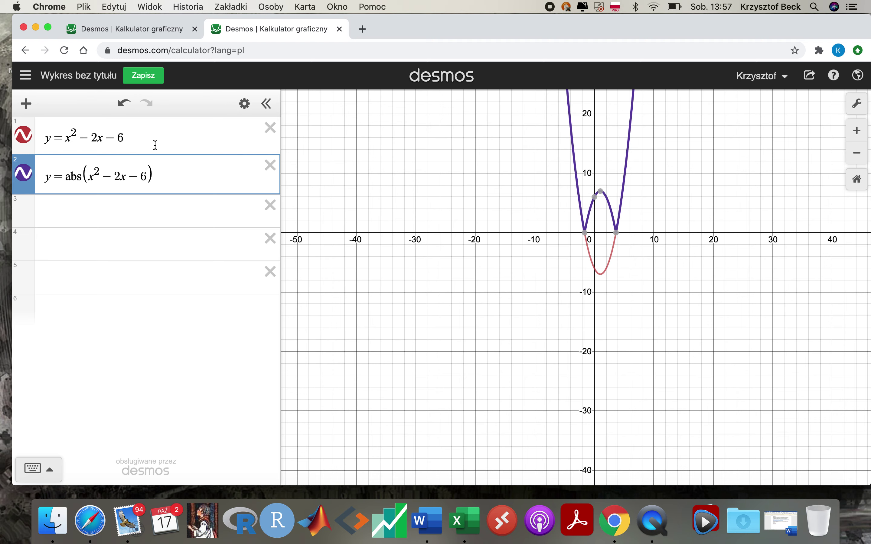
{"action": "left_click_drag", "start_coordinate": [129, 136], "coordinate": [63, 138]}
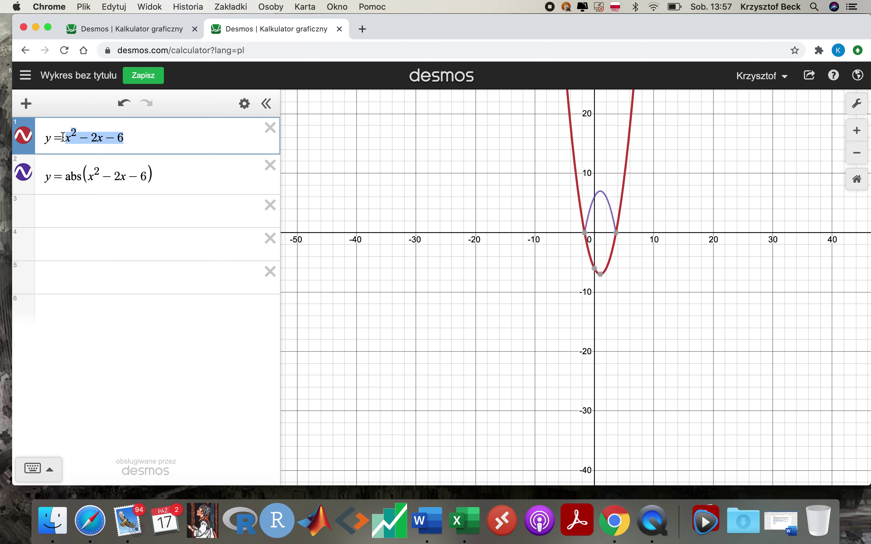
{"action": "type", "text": "1/x"}
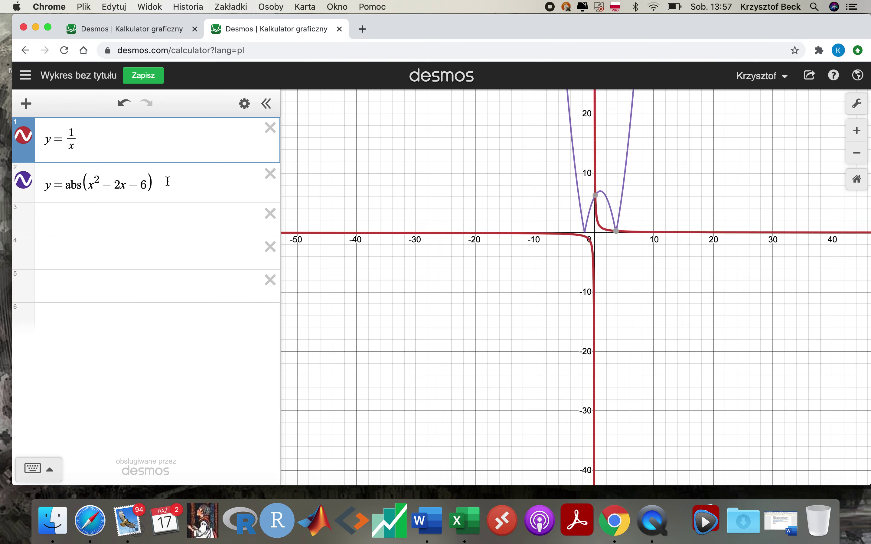
{"action": "left_click_drag", "start_coordinate": [167, 181], "coordinate": [43, 187]}
{"action": "key", "text": "BackSpace"}
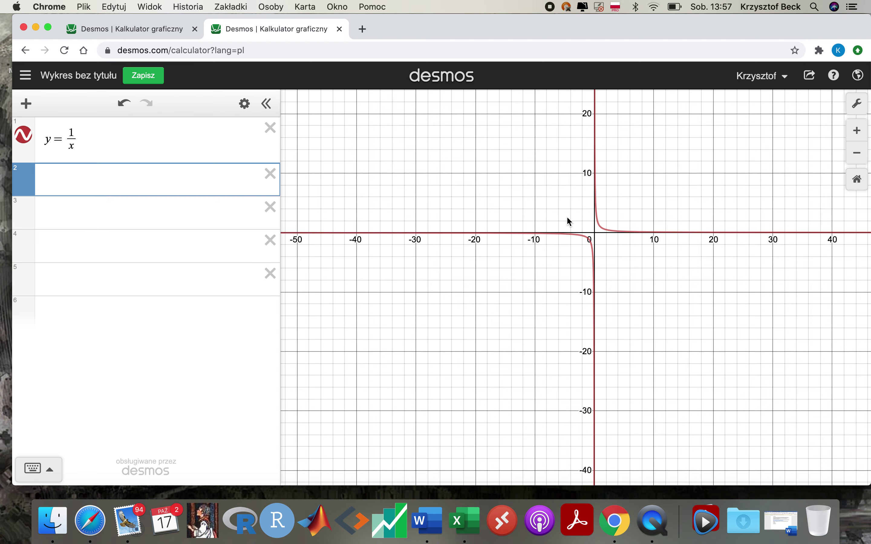
{"action": "left_click", "coordinate": [855, 135]}
{"action": "left_click", "coordinate": [855, 135]}
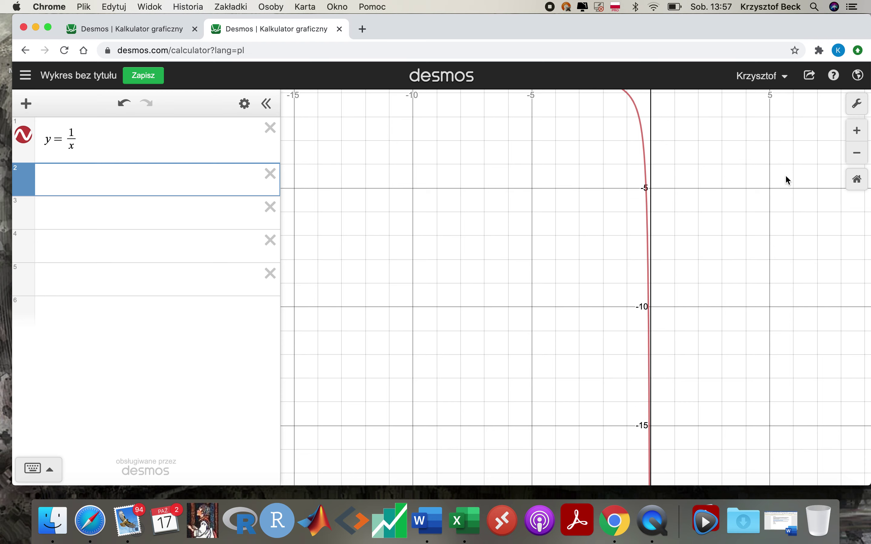
{"action": "left_click_drag", "start_coordinate": [723, 163], "coordinate": [602, 381]}
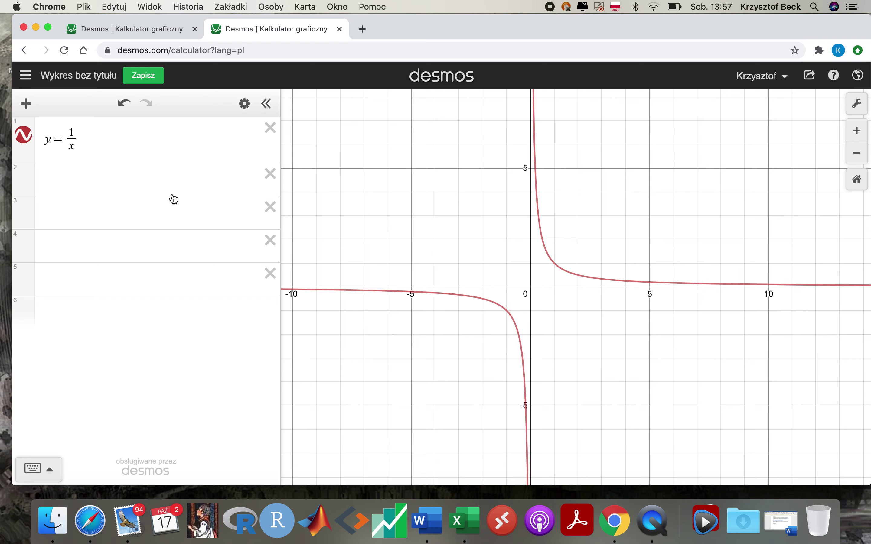
Copy y=1/x into the second line as y=1/x+2, and graph its horizontal asymptote y=2 in the third line
{"action": "left_click", "coordinate": [80, 144]}
{"action": "left_click_drag", "start_coordinate": [80, 143], "coordinate": [34, 141]}
{"action": "key", "text": "super+c"}
{"action": "left_click", "coordinate": [49, 181]}
{"action": "key", "text": "super+v"}
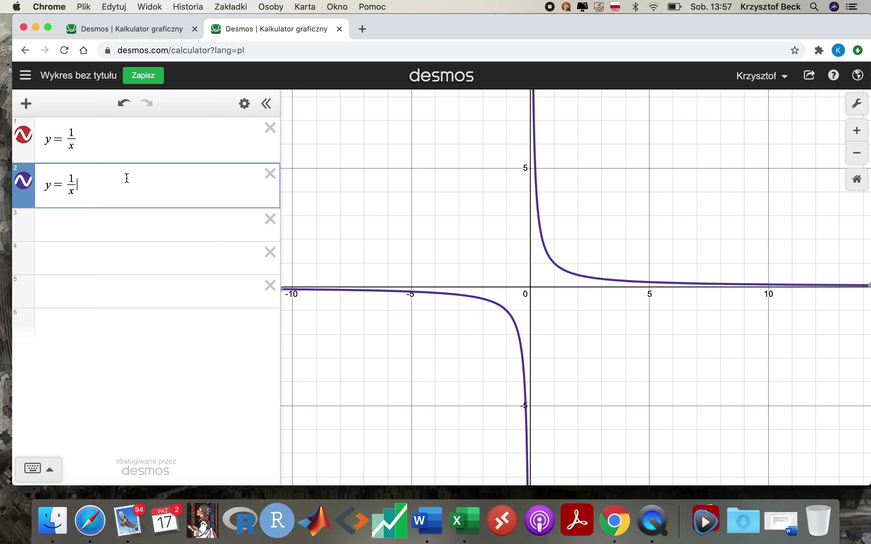
{"action": "type", "text": "+2"}
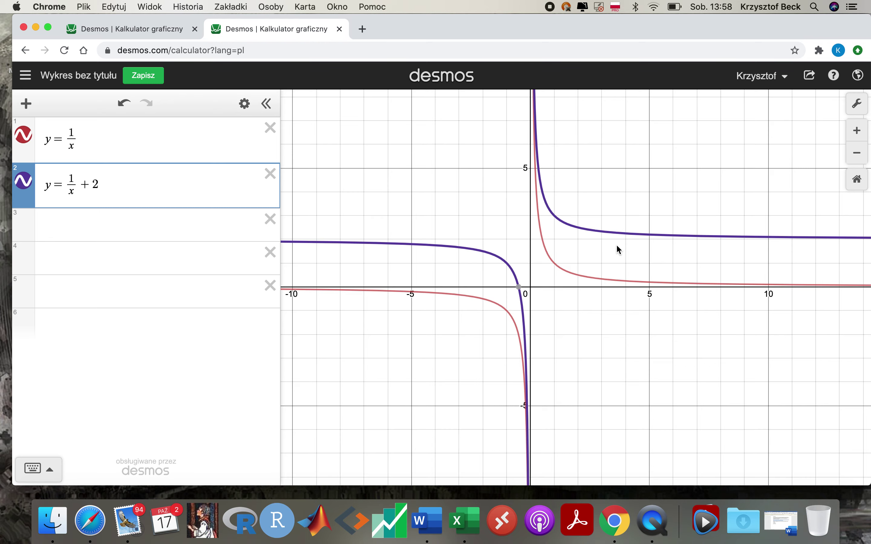
{"action": "scroll", "coordinate": [596, 248], "scroll_direction": "up", "scroll_amount": 5}
{"action": "scroll", "coordinate": [596, 247], "scroll_direction": "down", "scroll_amount": 5}
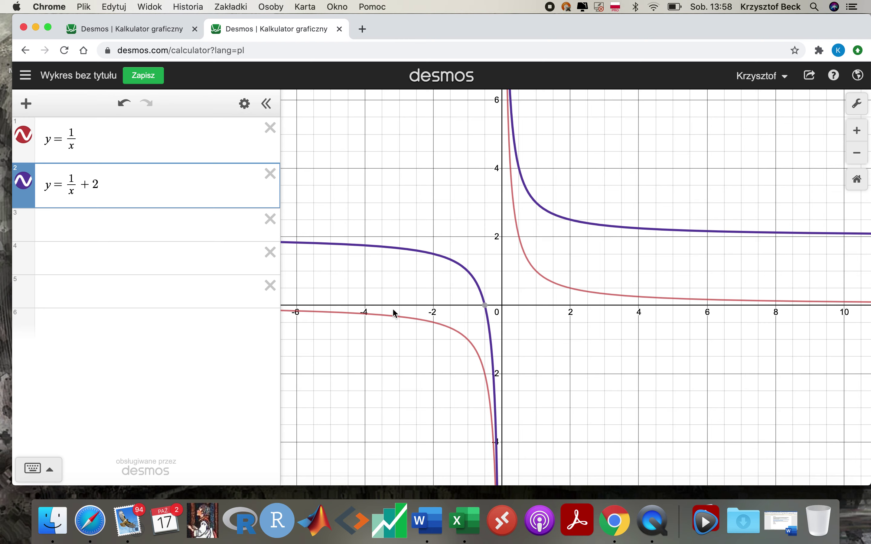
{"action": "left_click", "coordinate": [40, 233]}
{"action": "type", "text": "y=2"}
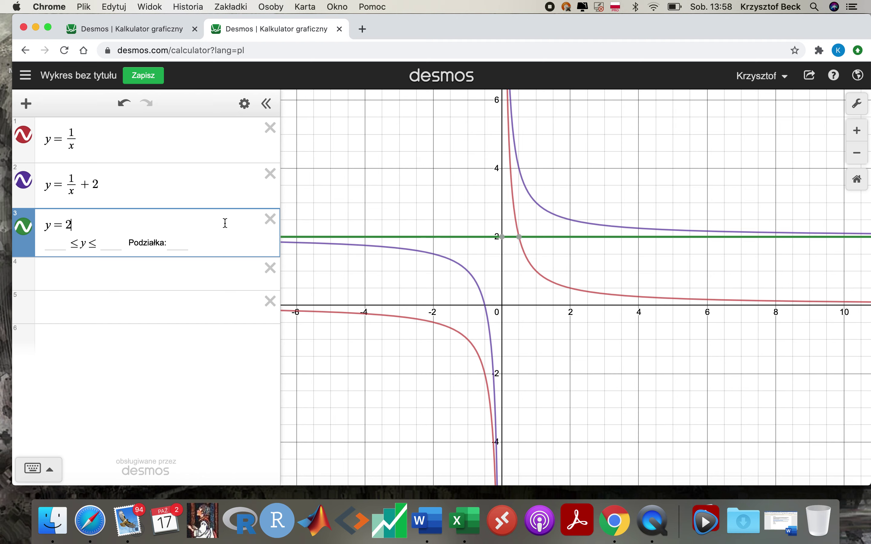
Copy y=1/x+2 into the fourth line and change its denominator to x-1
{"action": "left_click", "coordinate": [100, 187]}
{"action": "left_click_drag", "start_coordinate": [101, 187], "coordinate": [43, 185]}
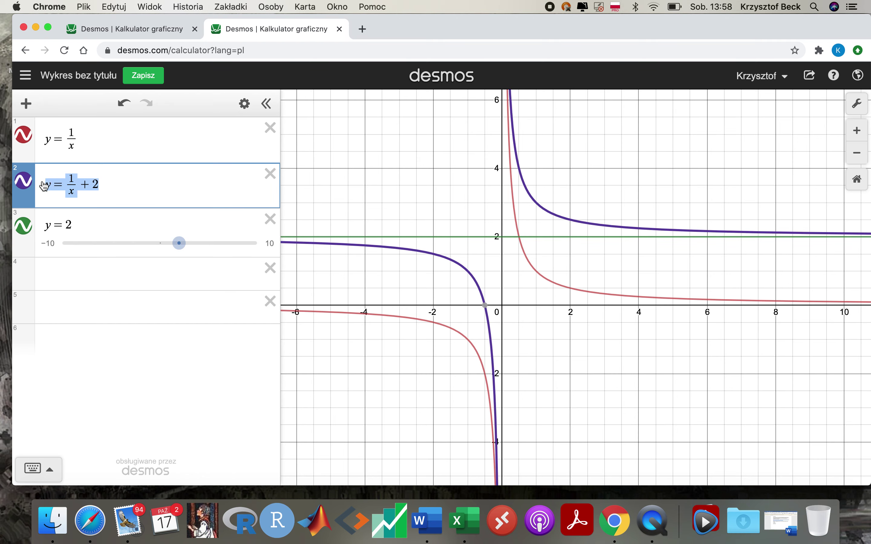
{"action": "left_click", "coordinate": [55, 276]}
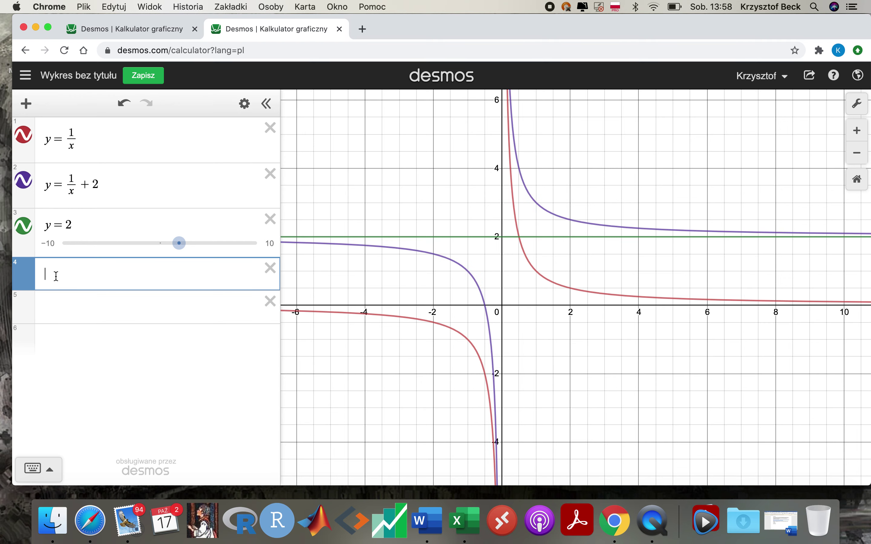
{"action": "key", "text": "super+v"}
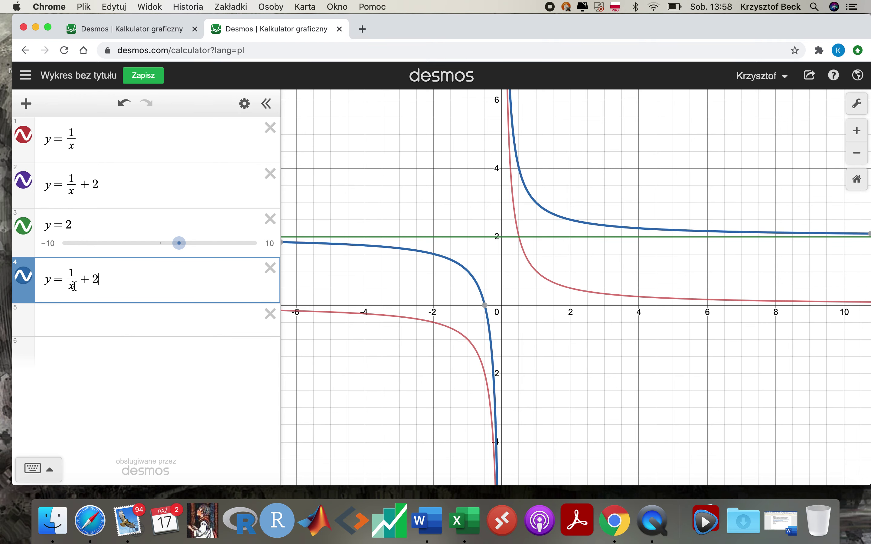
{"action": "type", "text": "-1"}
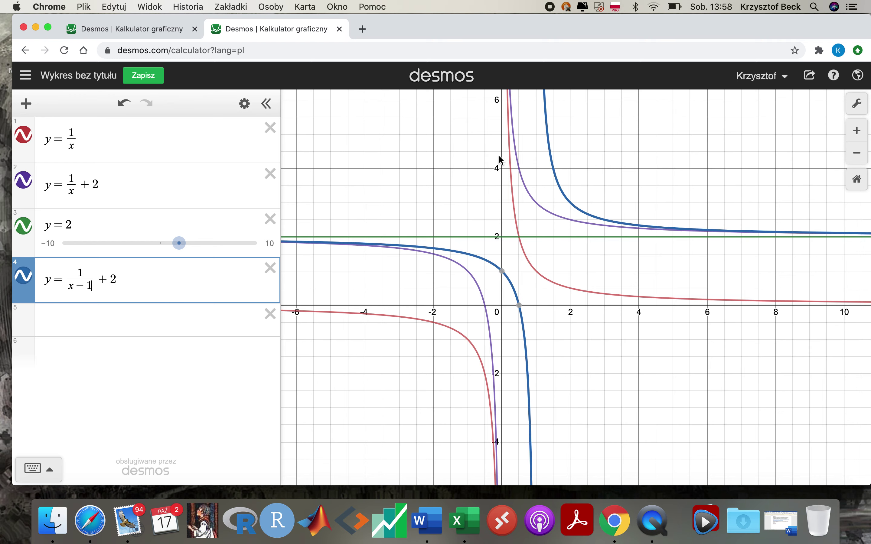
Graph the vertical asymptote x=1 in the fifth line and compare the shifted hyperbolas with both asymptotes
{"action": "left_click", "coordinate": [76, 316]}
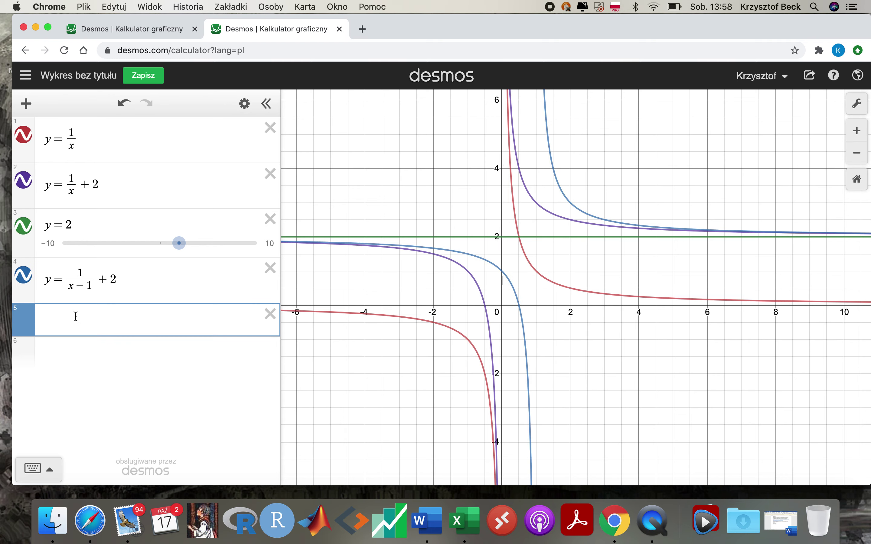
{"action": "type", "text": "x=1"}
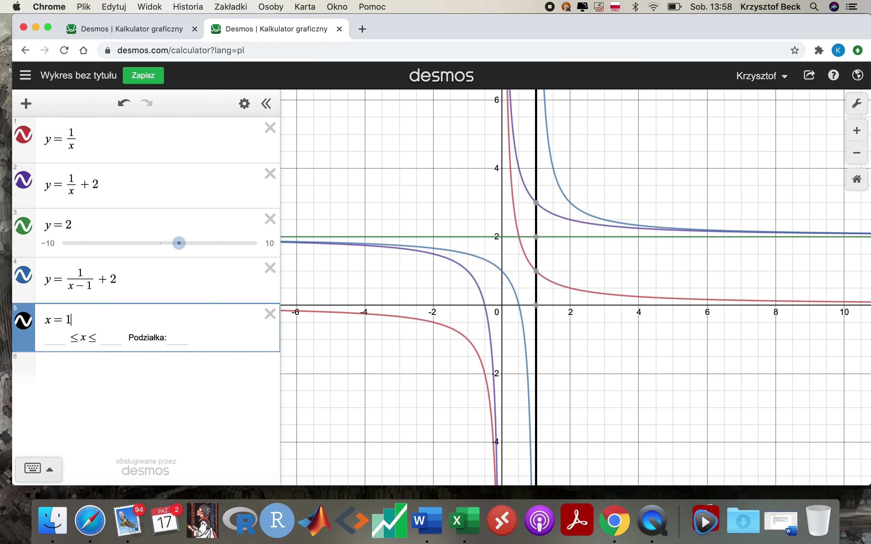
{"action": "scroll", "coordinate": [549, 314], "scroll_direction": "up", "scroll_amount": 3}
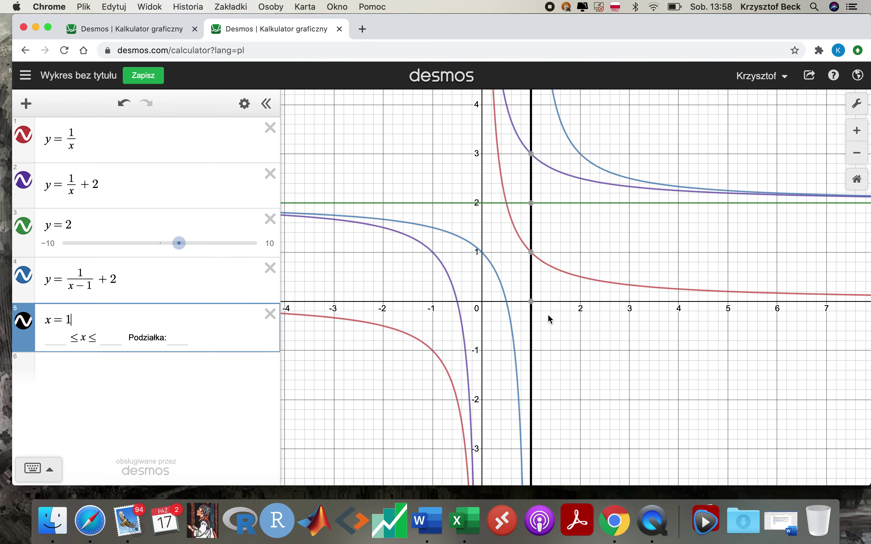
{"action": "scroll", "coordinate": [549, 316], "scroll_direction": "down", "scroll_amount": 5}
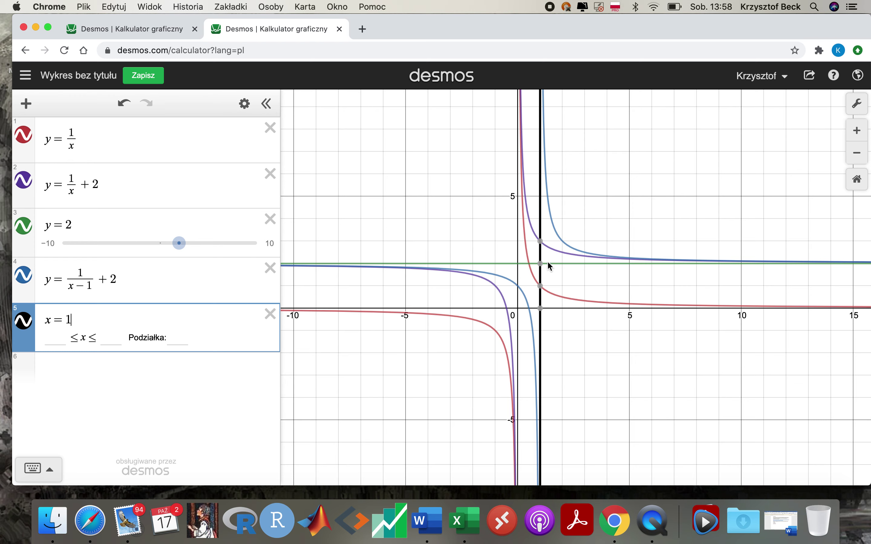
{"action": "mouse_move", "coordinate": [544, 275]}
Copy y=1/(x-1)+2 into the sixth line and wrap its right-hand side in abs()
{"action": "left_click_drag", "start_coordinate": [118, 286], "coordinate": [26, 286]}
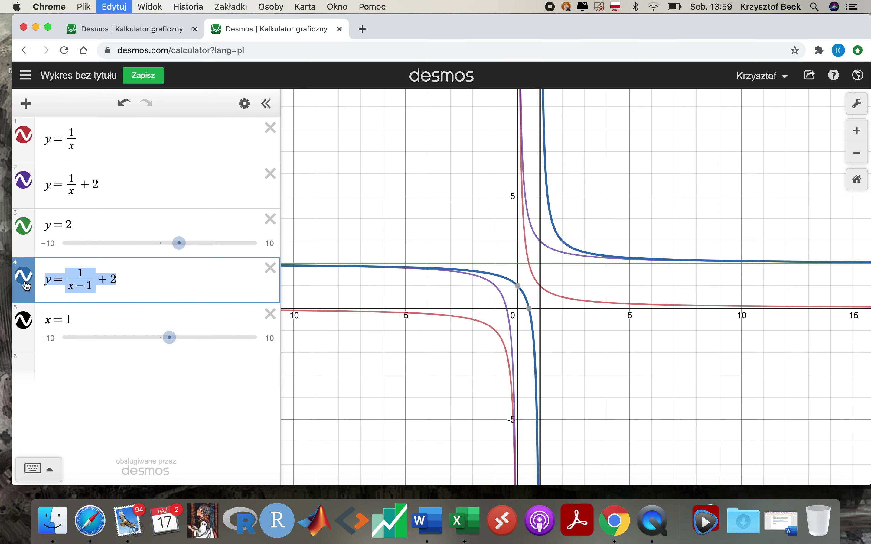
{"action": "left_click", "coordinate": [41, 369]}
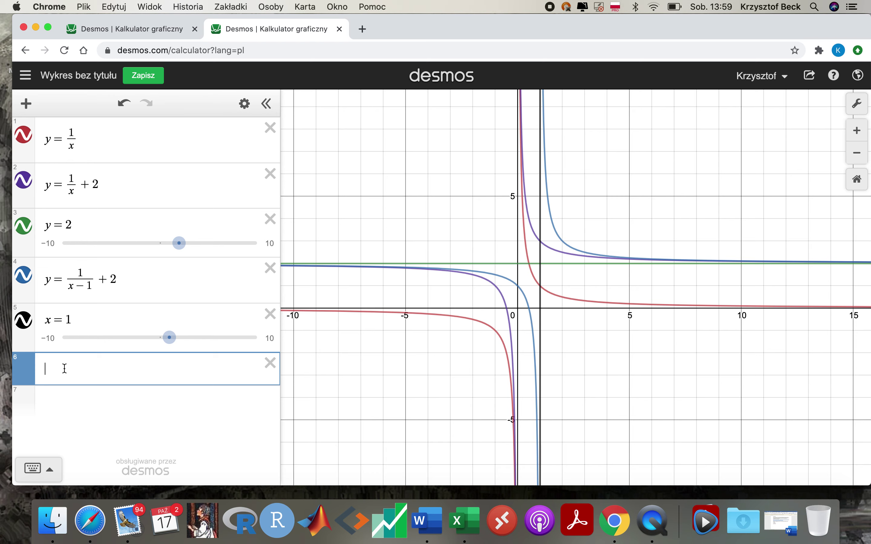
{"action": "key", "text": "super+v"}
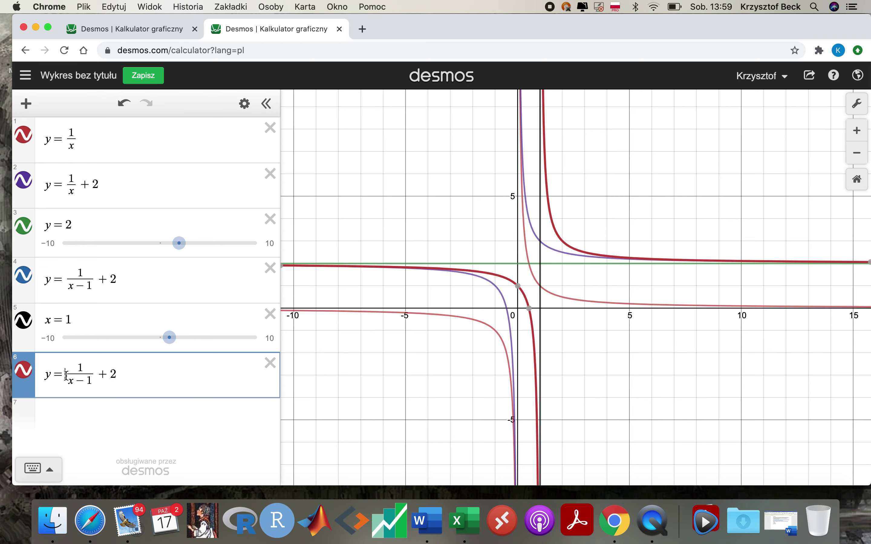
{"action": "type", "text": "abs("}
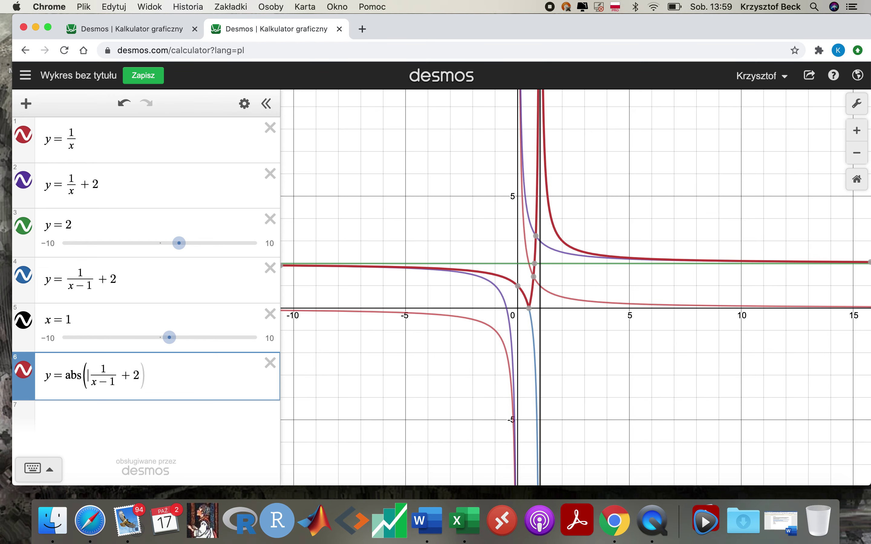
{"action": "key", "text": "Return"}
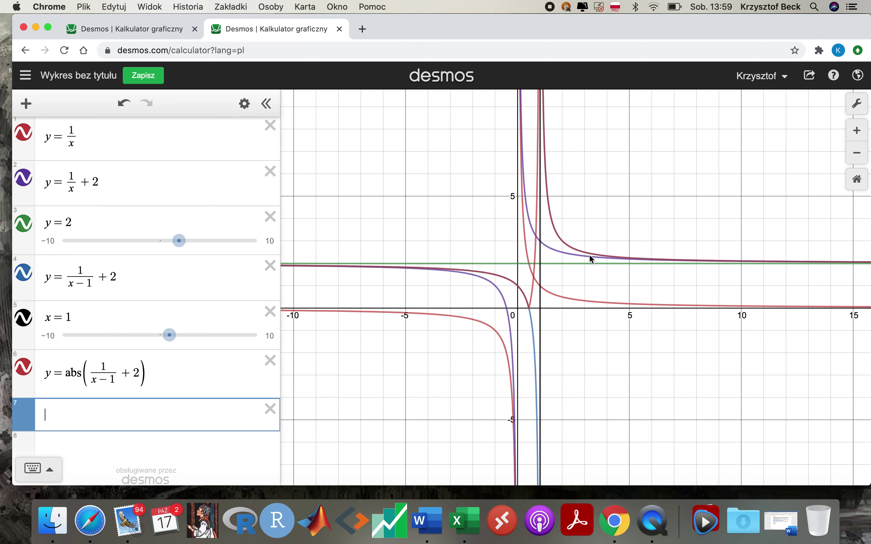
Hide the curves y=1/x and y=1/x+2, and compare the absolute-value curve with and without y=1/(x-1)+2 shown
{"action": "left_click", "coordinate": [23, 318]}
{"action": "left_click", "coordinate": [23, 273]}
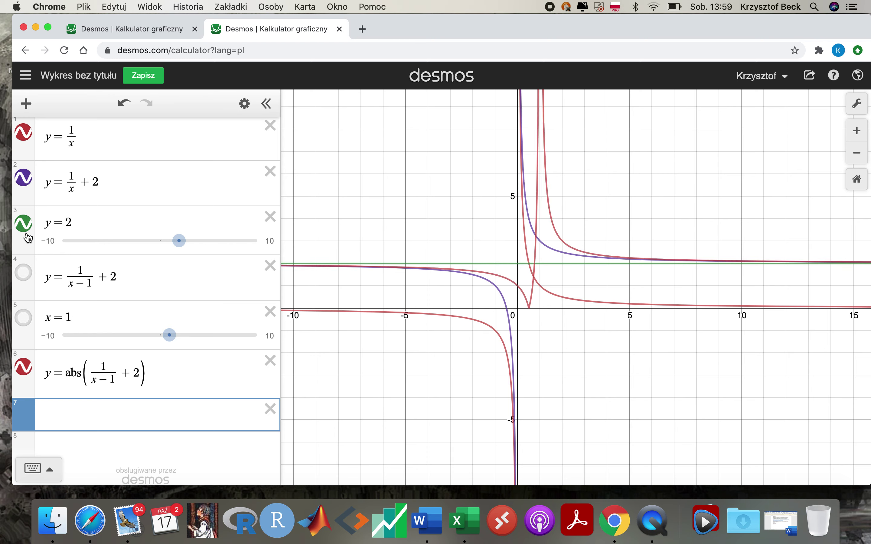
{"action": "left_click", "coordinate": [25, 279]}
{"action": "left_click", "coordinate": [24, 179]}
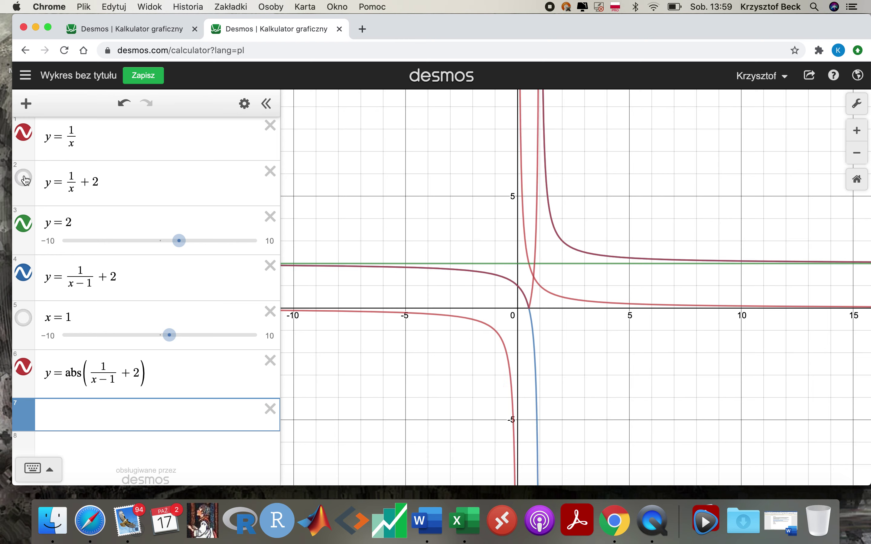
{"action": "left_click", "coordinate": [24, 133]}
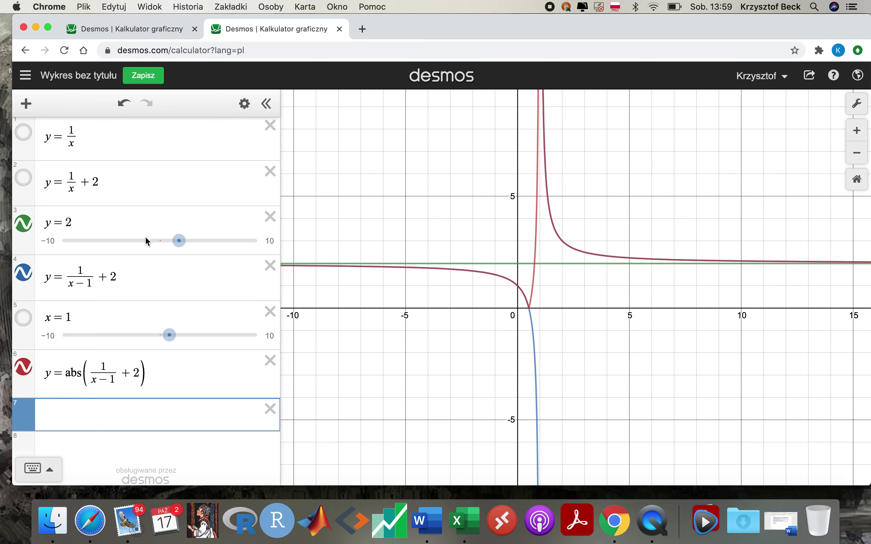
{"action": "left_click", "coordinate": [24, 319]}
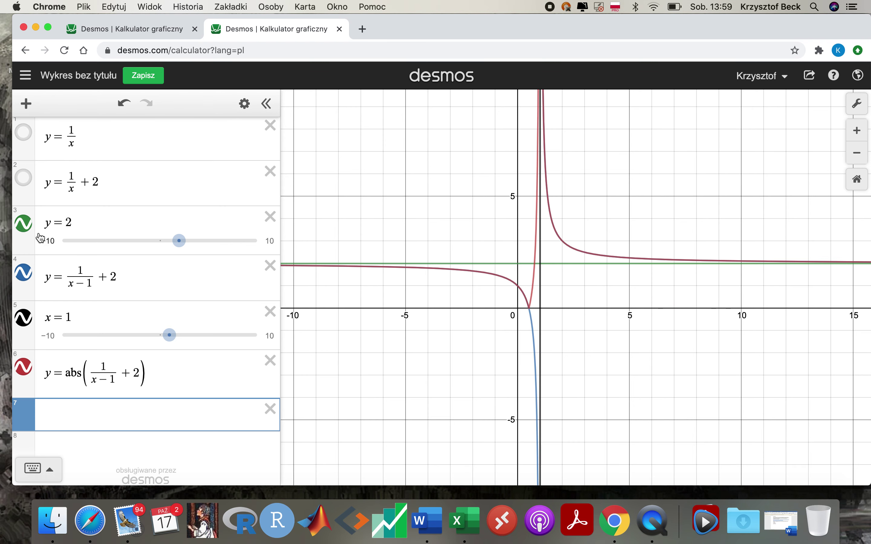
{"action": "left_click", "coordinate": [24, 276]}
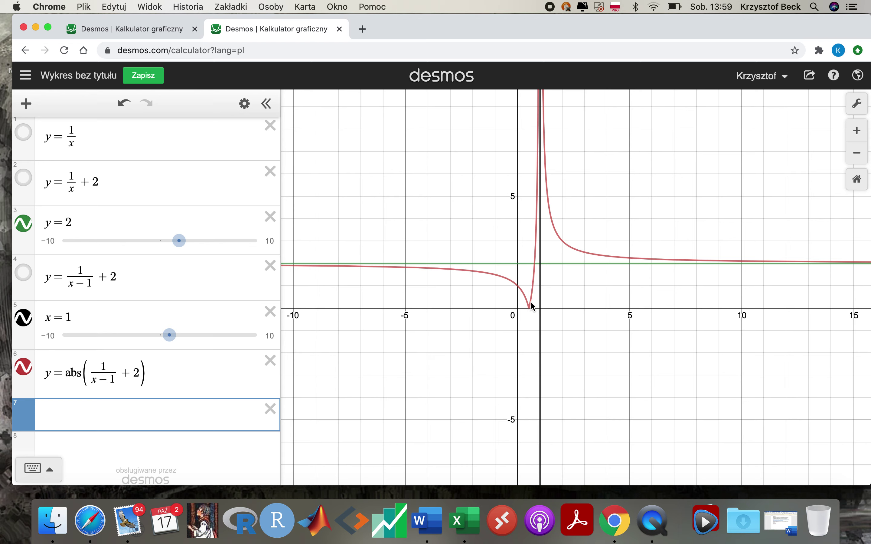
{"action": "left_click", "coordinate": [28, 274]}
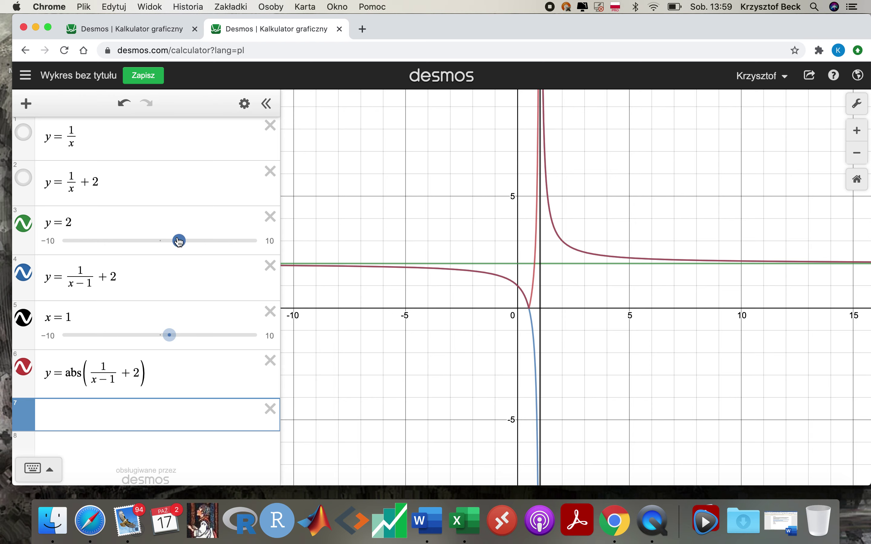
Negate the absolute-value expression to graph y=-abs(1/(x-1)+2)
{"action": "left_click", "coordinate": [70, 370]}
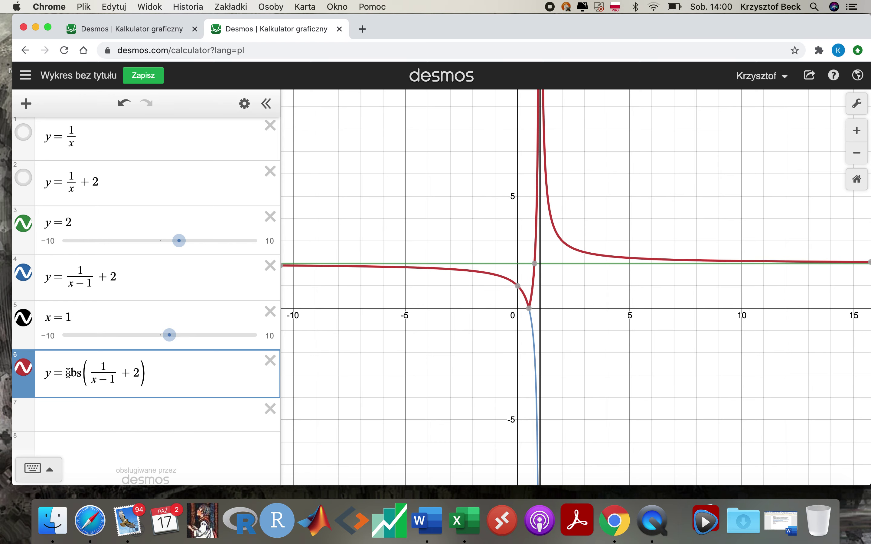
{"action": "type", "text": "-"}
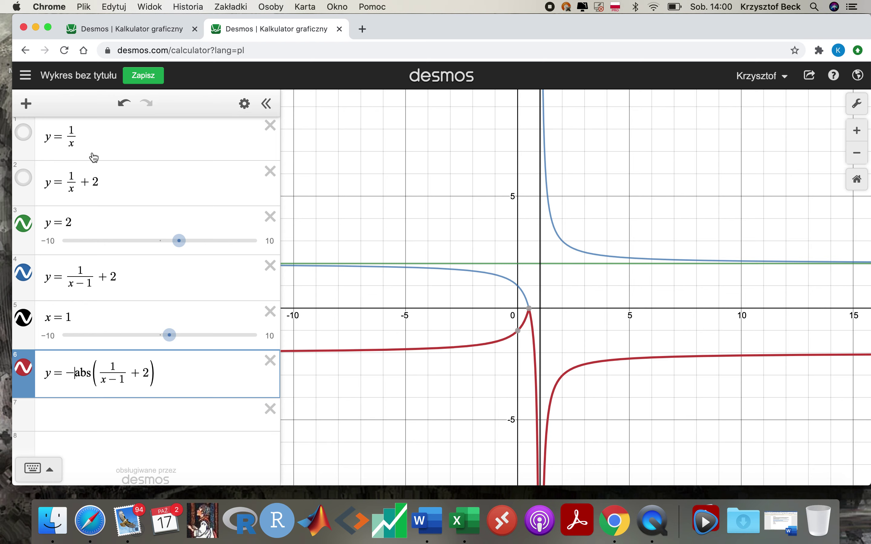
Change the second expression to y=1/x^2 and delete the y=2 expression
{"action": "left_click", "coordinate": [116, 182]}
{"action": "key", "text": "shift+Left"}
{"action": "key", "text": "shift+Left"}
{"action": "key", "text": "BackSpace"}
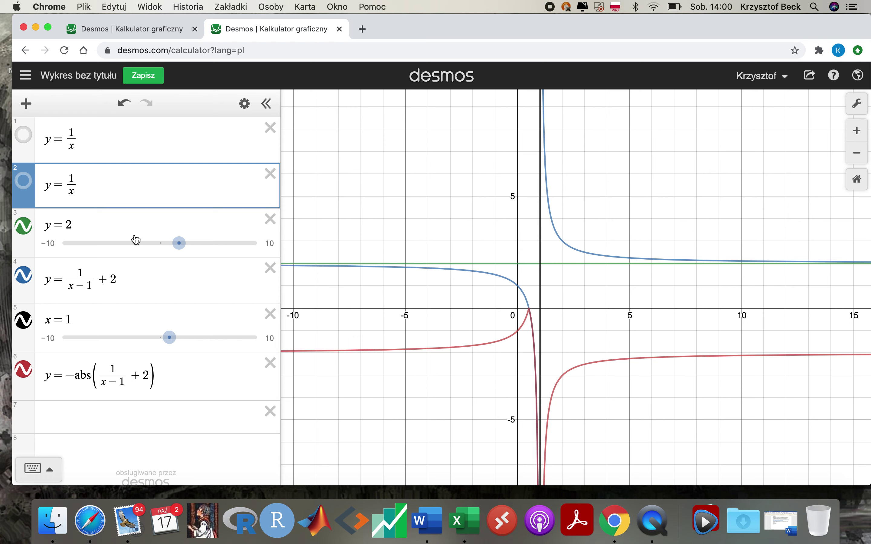
{"action": "type", "text": "^2"}
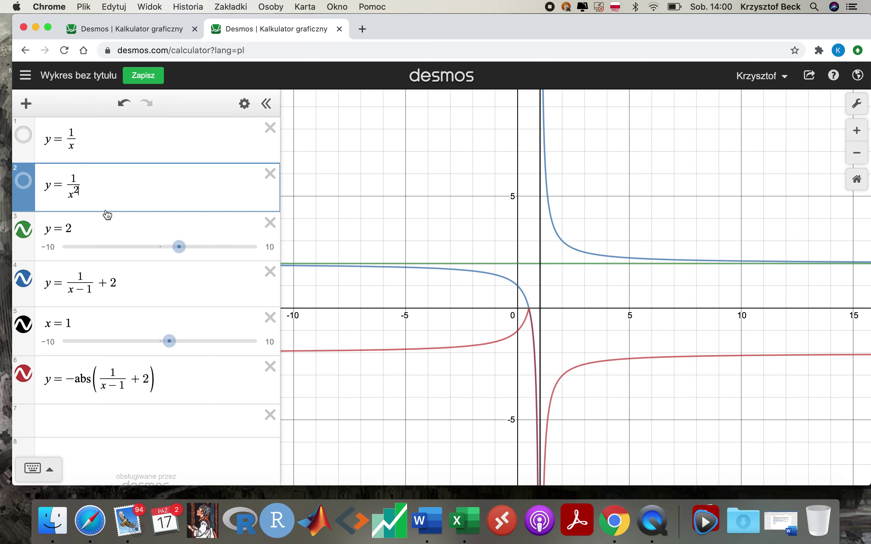
{"action": "left_click", "coordinate": [270, 223]}
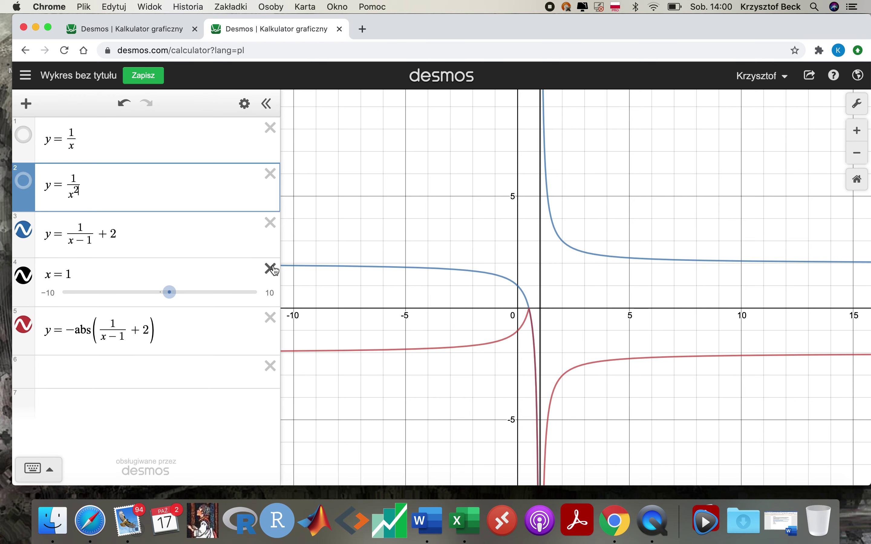
Delete the x=1 and y=1/(x-1)+2 expressions and the empty line below the absolute-value expression
{"action": "left_click", "coordinate": [270, 269]}
{"action": "left_click", "coordinate": [270, 223]}
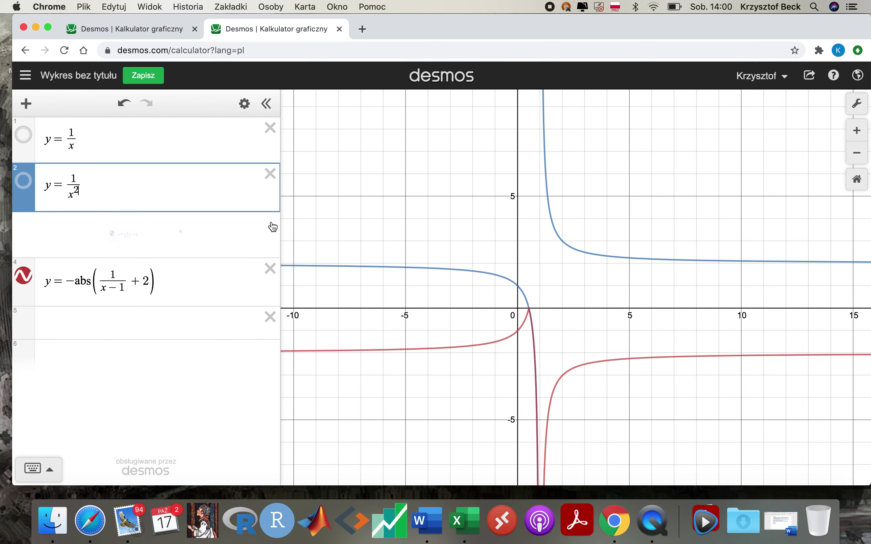
{"action": "left_click", "coordinate": [271, 272]}
Show y=1/x and y=1/x^2 together with the absolute-value curve hidden, and hide y=1/x^2 after comparing them
{"action": "left_click", "coordinate": [24, 137]}
{"action": "left_click", "coordinate": [27, 189]}
{"action": "left_click", "coordinate": [27, 231]}
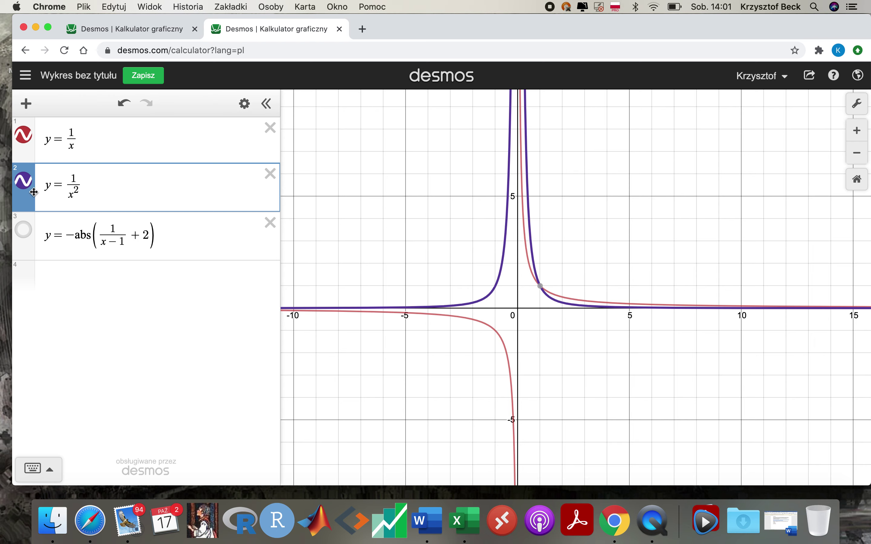
{"action": "left_click", "coordinate": [25, 179]}
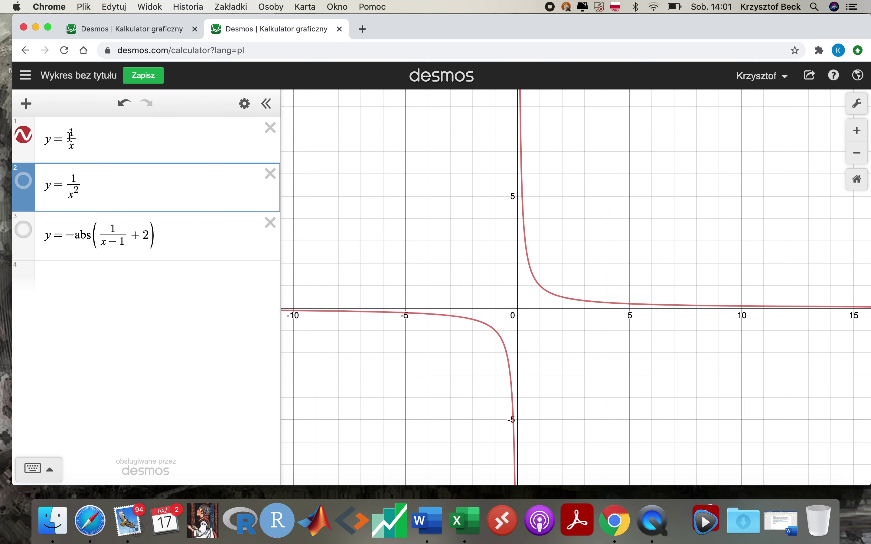
Change the first expression to y=e^x and delete the two other expressions
{"action": "left_click", "coordinate": [81, 137]}
{"action": "key", "text": "BackSpace"}
{"action": "key", "text": "BackSpace"}
{"action": "key", "text": "BackSpace"}
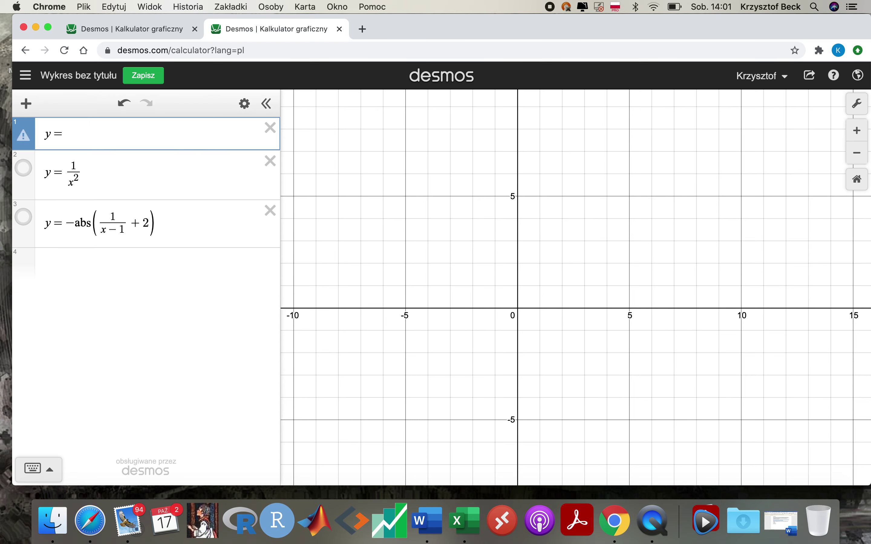
{"action": "type", "text": "e^x"}
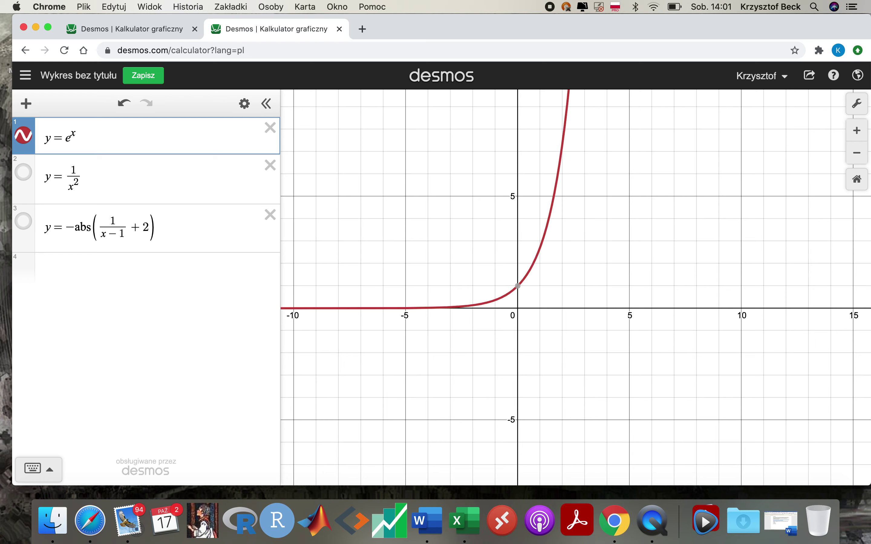
{"action": "left_click", "coordinate": [271, 166]}
{"action": "left_click", "coordinate": [270, 167]}
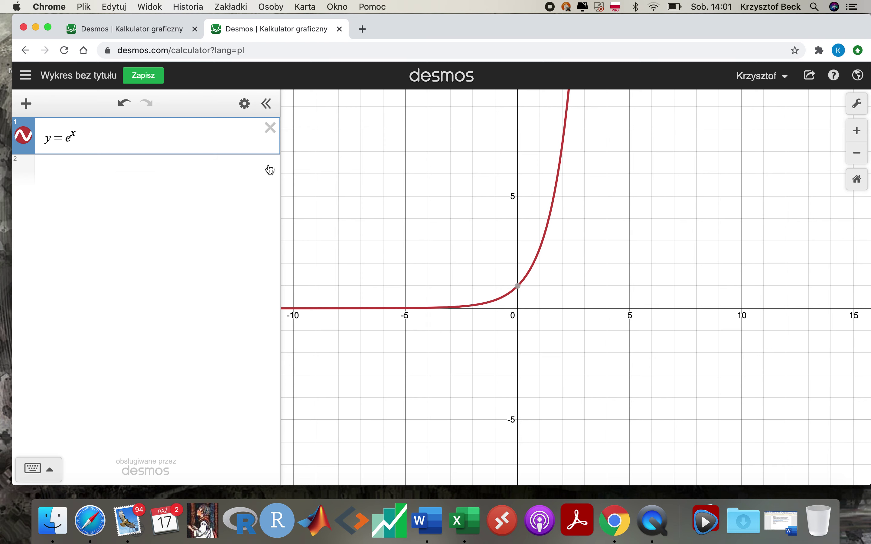
Try shifting the exponential curve up with y=e^x+2, and restore y=e^x
{"action": "mouse_move", "coordinate": [519, 288]}
{"action": "type", "text": "+2"}
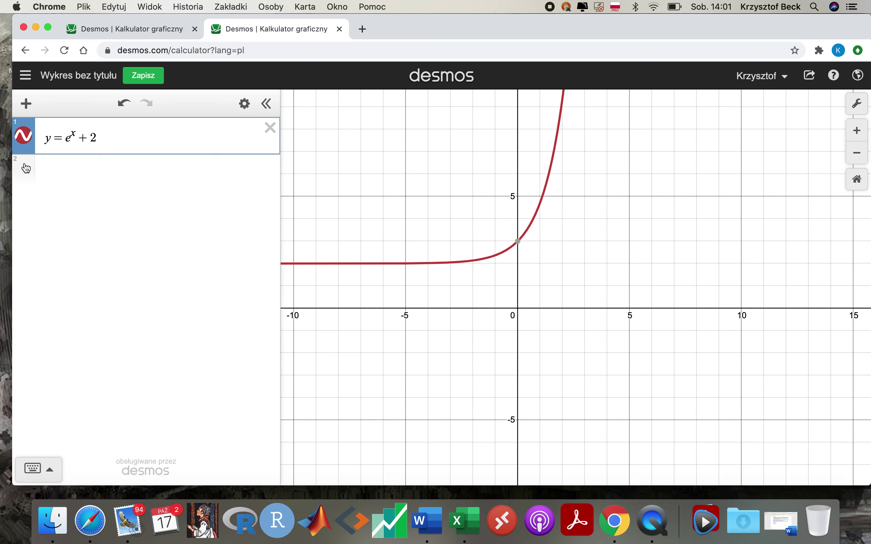
{"action": "key", "text": "BackSpace"}
{"action": "key", "text": "BackSpace"}
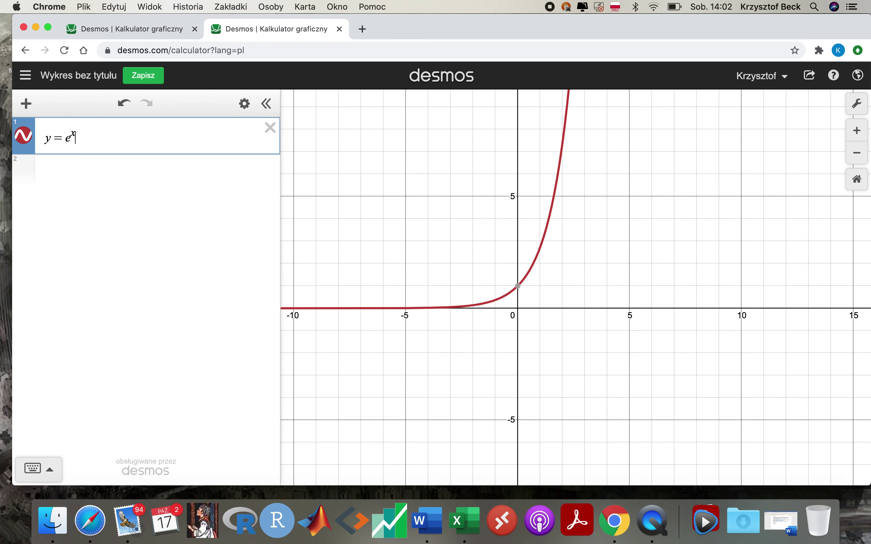
Examine at close range how y=e^x approaches the x-axis for negative x values
{"action": "left_click", "coordinate": [860, 136]}
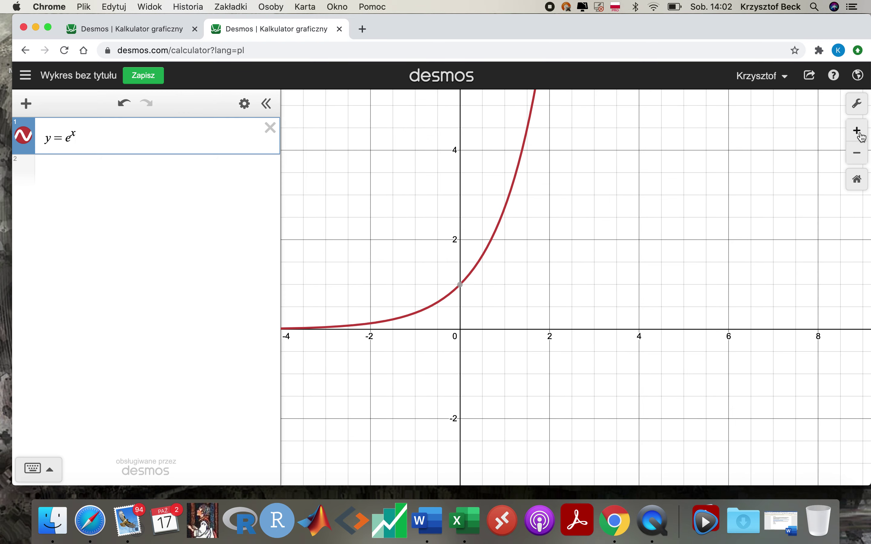
{"action": "left_click", "coordinate": [860, 136]}
{"action": "left_click_drag", "start_coordinate": [390, 305], "coordinate": [684, 226]}
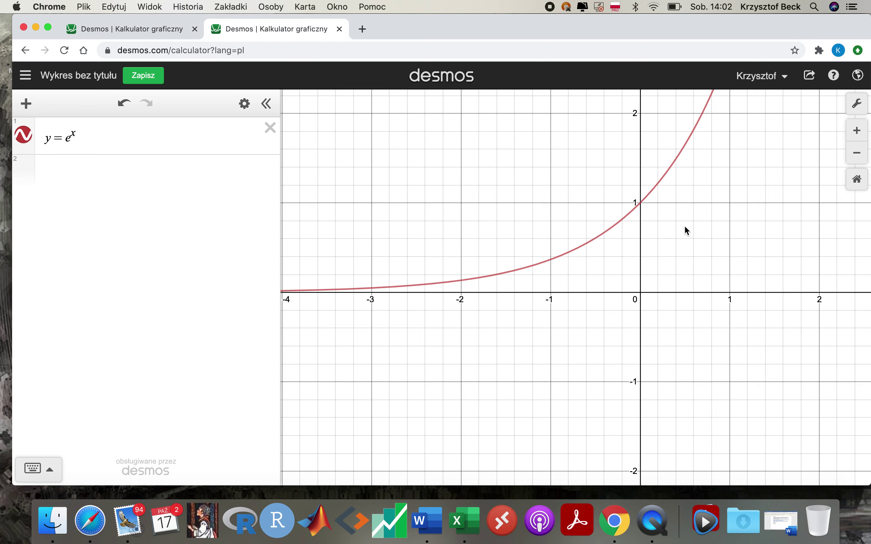
{"action": "left_click", "coordinate": [859, 129]}
{"action": "left_click_drag", "start_coordinate": [631, 248], "coordinate": [690, 245]}
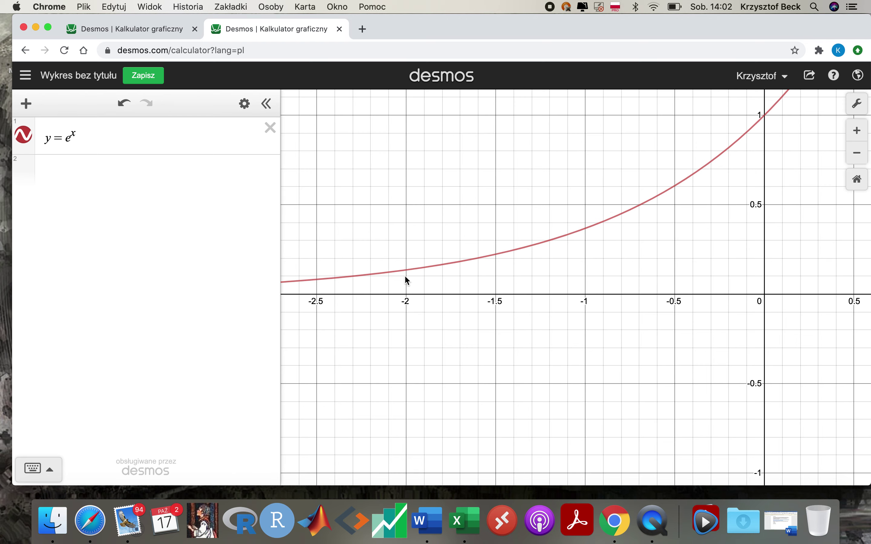
{"action": "left_click_drag", "start_coordinate": [393, 283], "coordinate": [718, 241]}
{"action": "left_click_drag", "start_coordinate": [319, 282], "coordinate": [567, 269]}
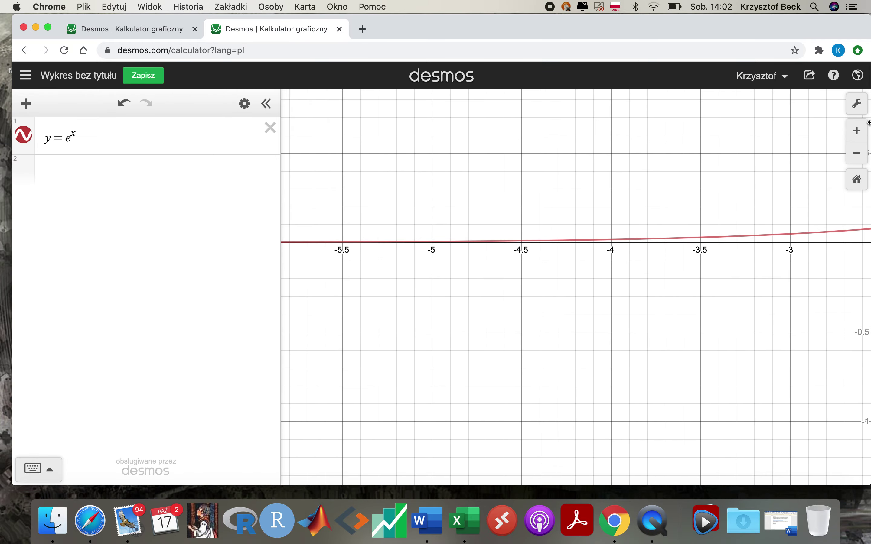
{"action": "left_click", "coordinate": [858, 130]}
{"action": "left_click", "coordinate": [858, 130]}
{"action": "left_click", "coordinate": [858, 131]}
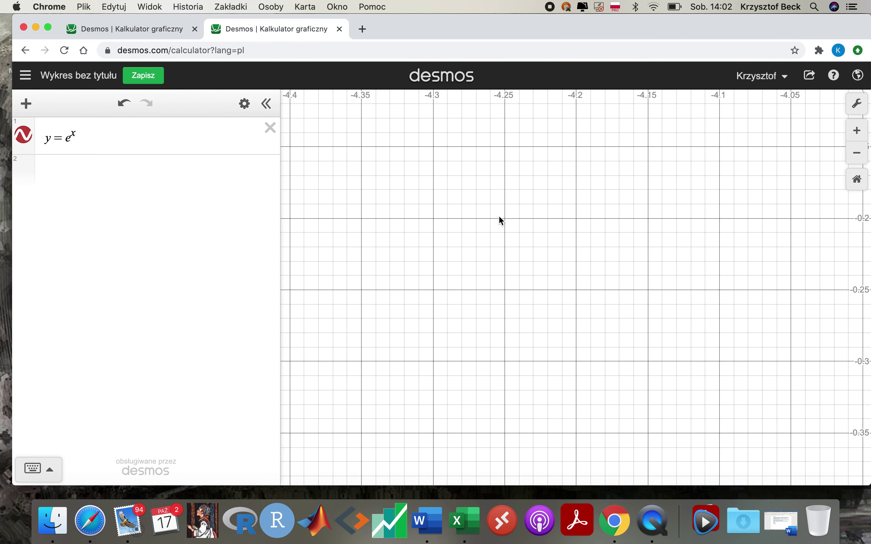
{"action": "left_click_drag", "start_coordinate": [499, 217], "coordinate": [602, 542]}
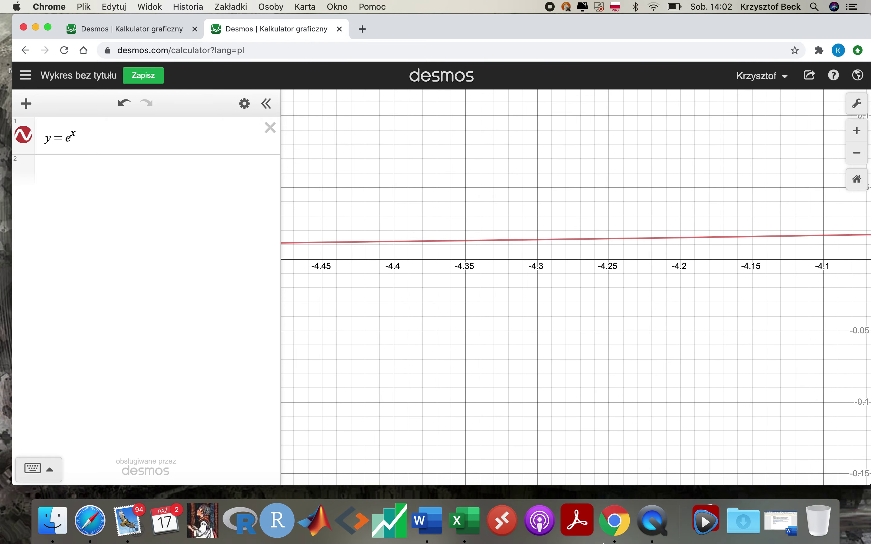
{"action": "left_click_drag", "start_coordinate": [372, 322], "coordinate": [3, 274]}
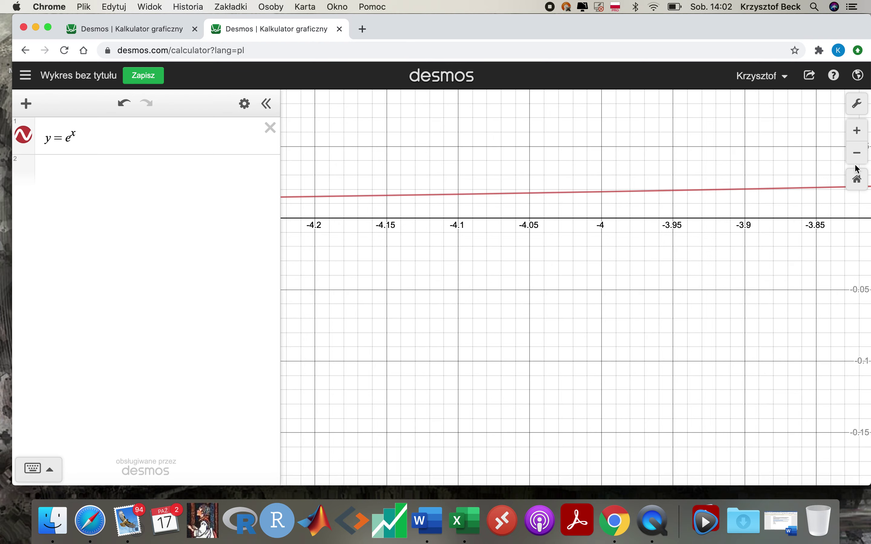
Change the exponential expression to y=e^x+2 and check the coordinates where it crosses the y-axis
{"action": "left_click", "coordinate": [858, 156]}
{"action": "left_click", "coordinate": [859, 156]}
{"action": "left_click", "coordinate": [859, 157]}
{"action": "left_click", "coordinate": [859, 157]}
{"action": "left_click", "coordinate": [860, 158]}
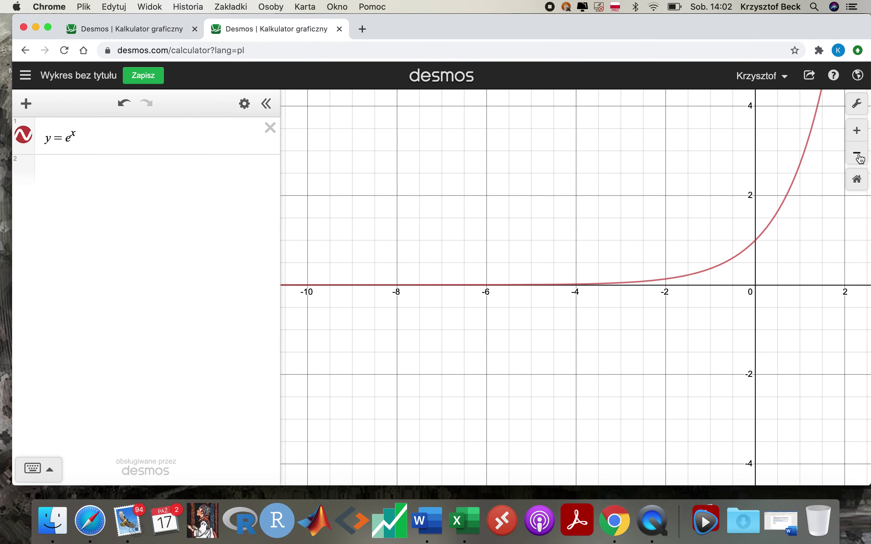
{"action": "left_click_drag", "start_coordinate": [808, 187], "coordinate": [594, 269]}
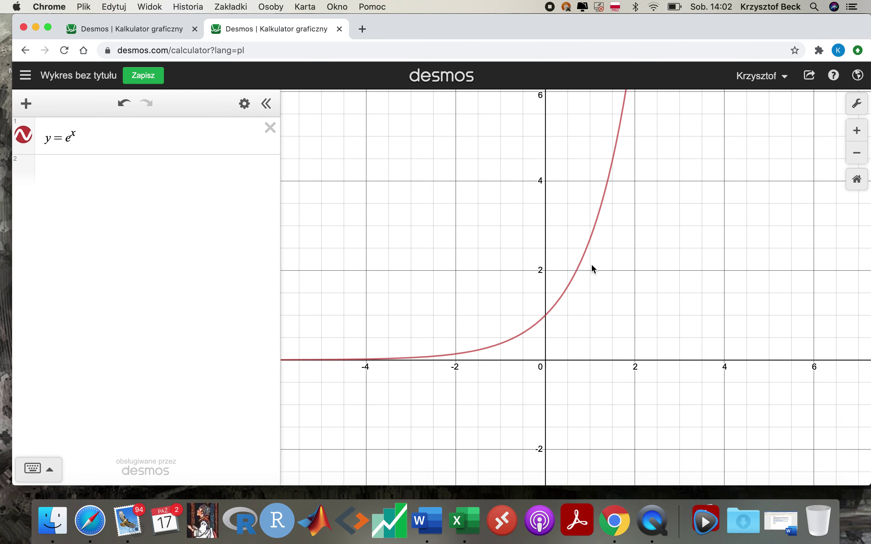
{"action": "left_click", "coordinate": [112, 135]}
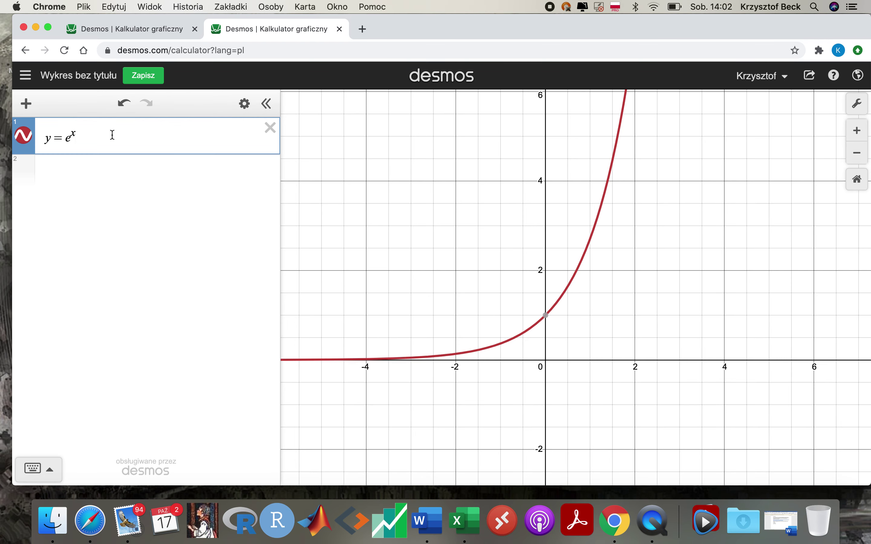
{"action": "type", "text": "+23"}
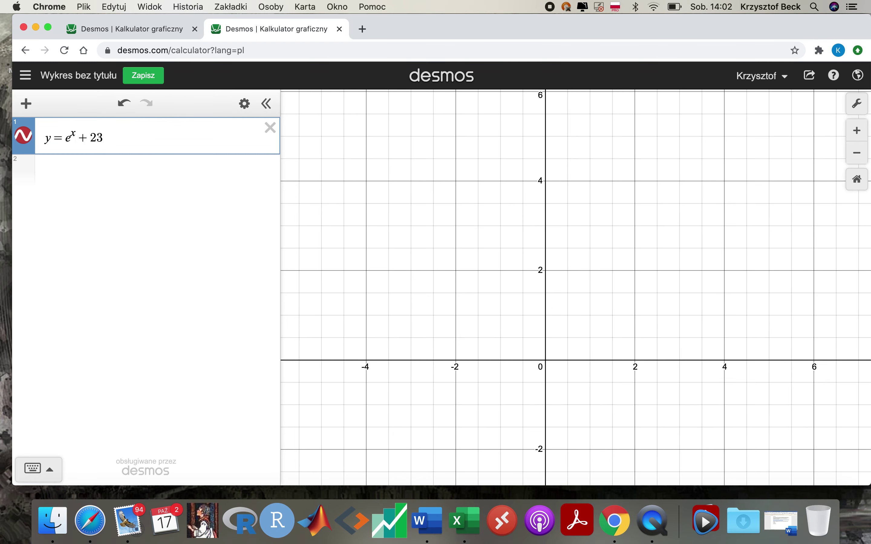
{"action": "key", "text": "BackSpace"}
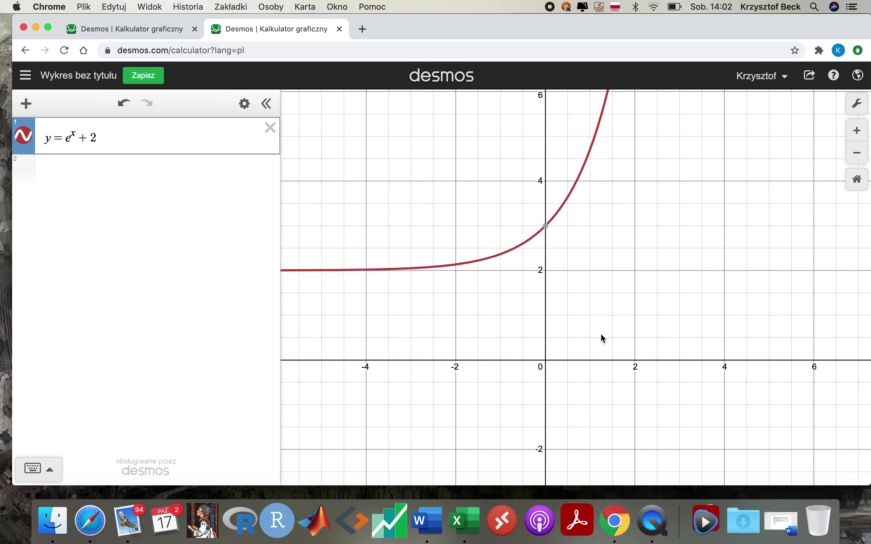
{"action": "mouse_move", "coordinate": [547, 227]}
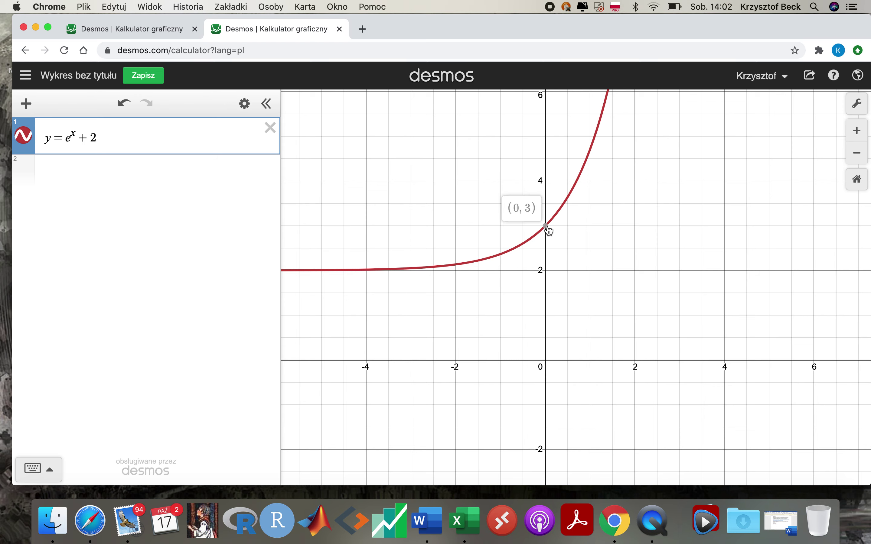
Add the line y=2 as the second expression and inspect how the exponential curve approaches it
{"action": "left_click", "coordinate": [61, 170]}
{"action": "type", "text": "y = "}
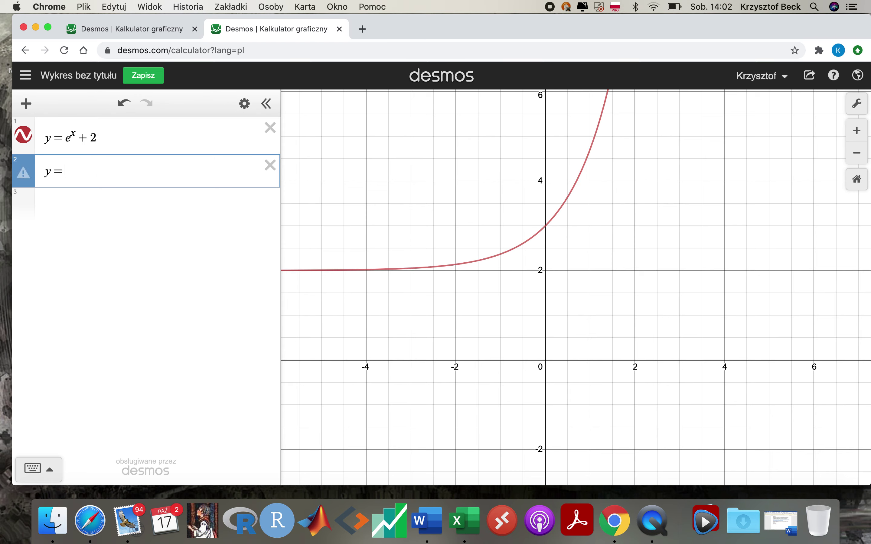
{"action": "type", "text": "2"}
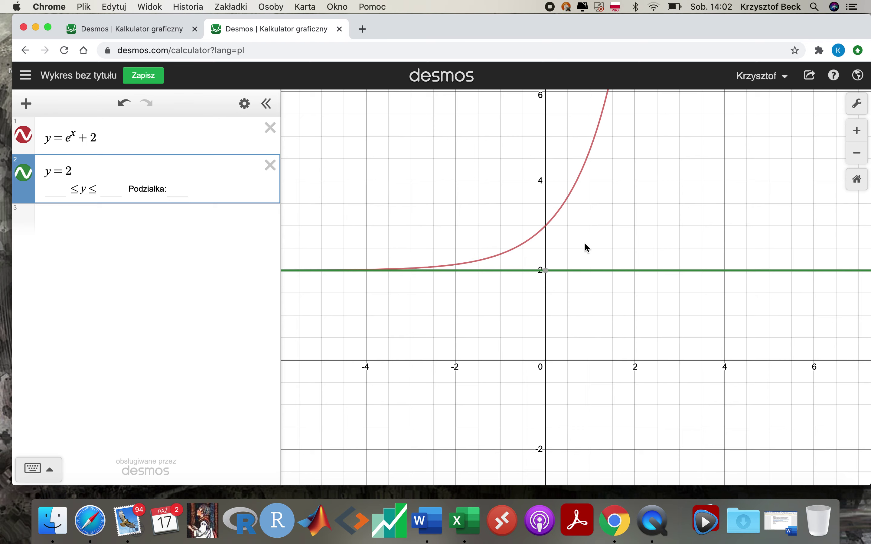
{"action": "left_click_drag", "start_coordinate": [585, 245], "coordinate": [680, 219]}
{"action": "left_click", "coordinate": [857, 130]}
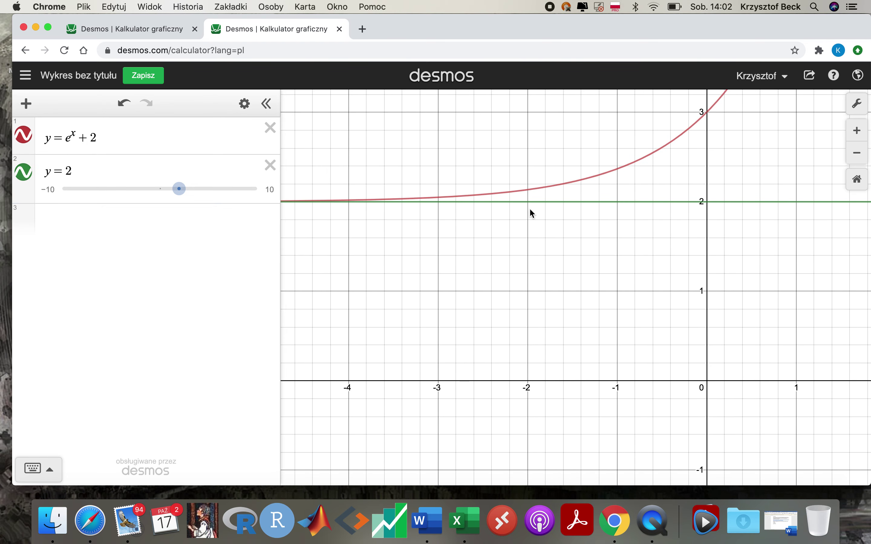
{"action": "left_click", "coordinate": [863, 125]}
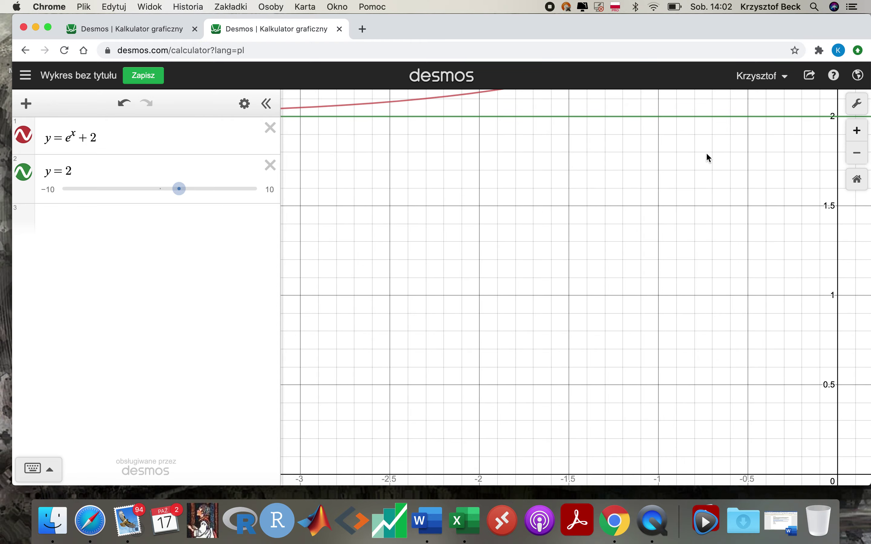
{"action": "left_click_drag", "start_coordinate": [489, 180], "coordinate": [360, 353]}
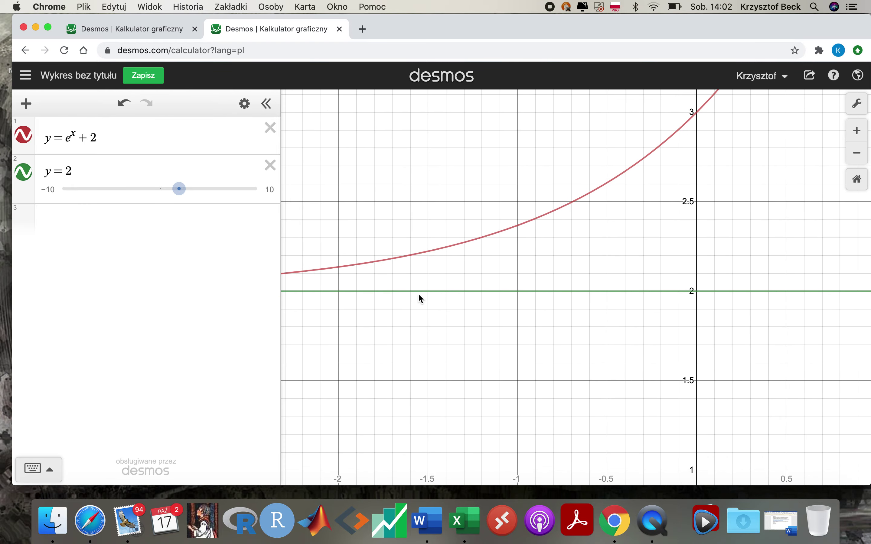
{"action": "left_click", "coordinate": [857, 154]}
{"action": "left_click", "coordinate": [857, 154]}
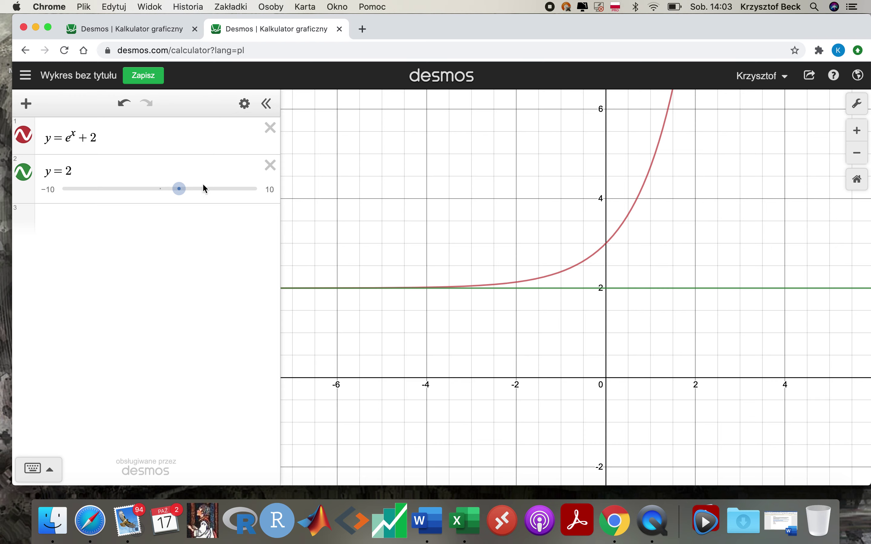
Remove the +2 from the first expression to graph y=e^x
{"action": "left_click", "coordinate": [123, 140]}
{"action": "key", "text": "BackSpace"}
{"action": "key", "text": "BackSpace"}
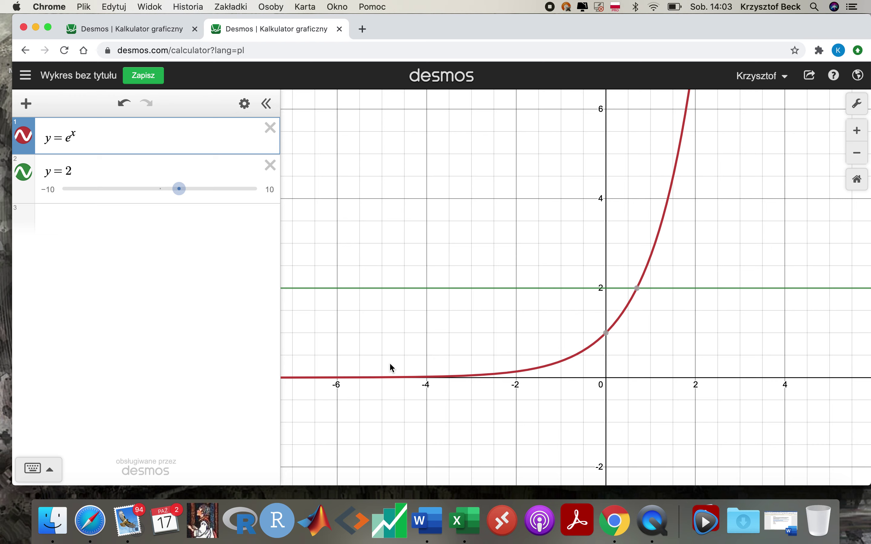
Try y=e^(-x) in the first expression, and revert it to y=e^x
{"action": "left_click", "coordinate": [72, 134]}
{"action": "type", "text": "-"}
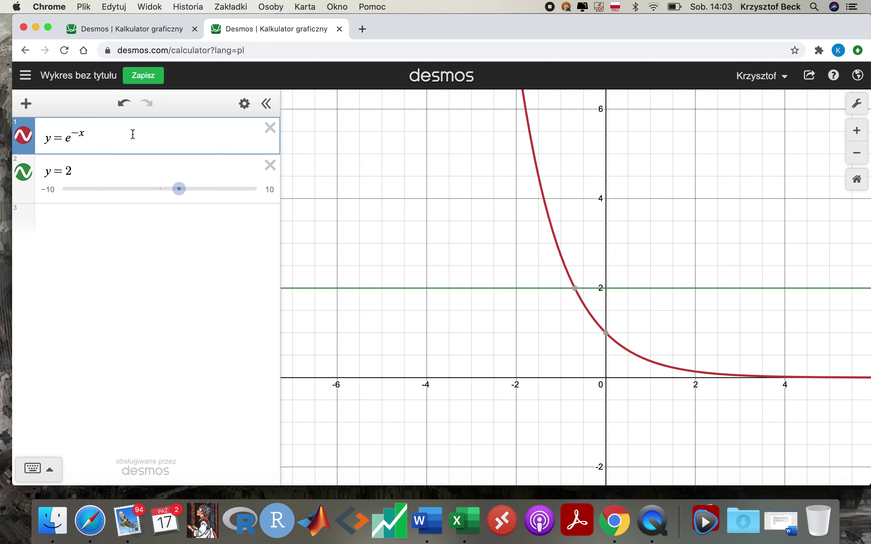
{"action": "key", "text": "BackSpace"}
Replace the second expression with y=e^(-x) to compare it with y=e^x
{"action": "left_click", "coordinate": [81, 174]}
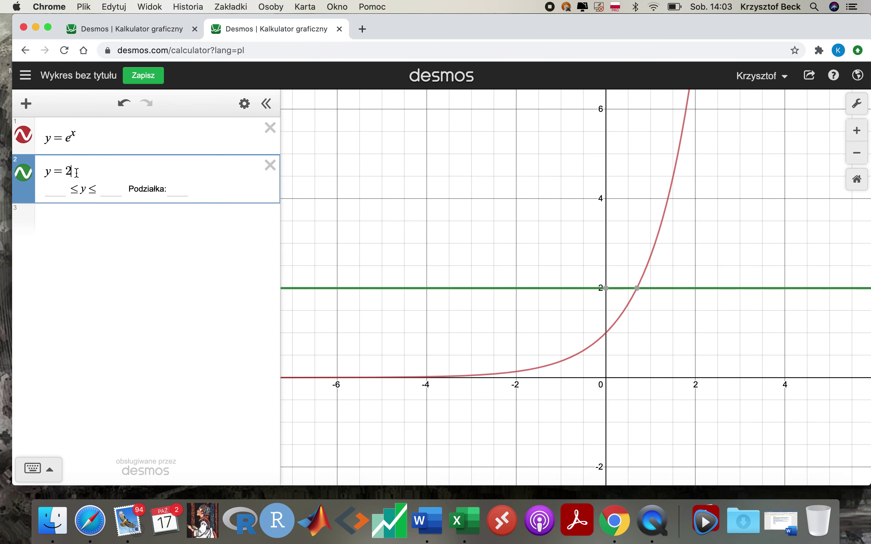
{"action": "left_click_drag", "start_coordinate": [79, 172], "coordinate": [68, 171]}
{"action": "type", "text": "e"}
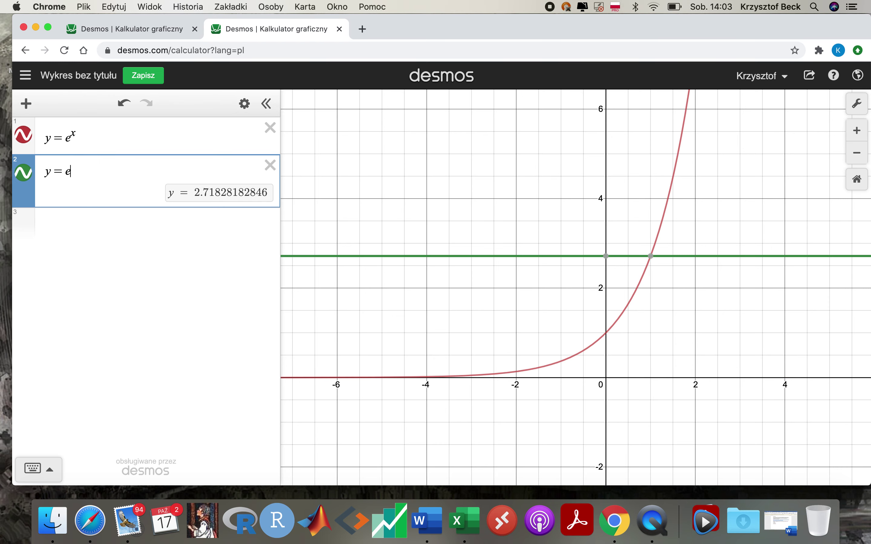
{"action": "type", "text": "^-x"}
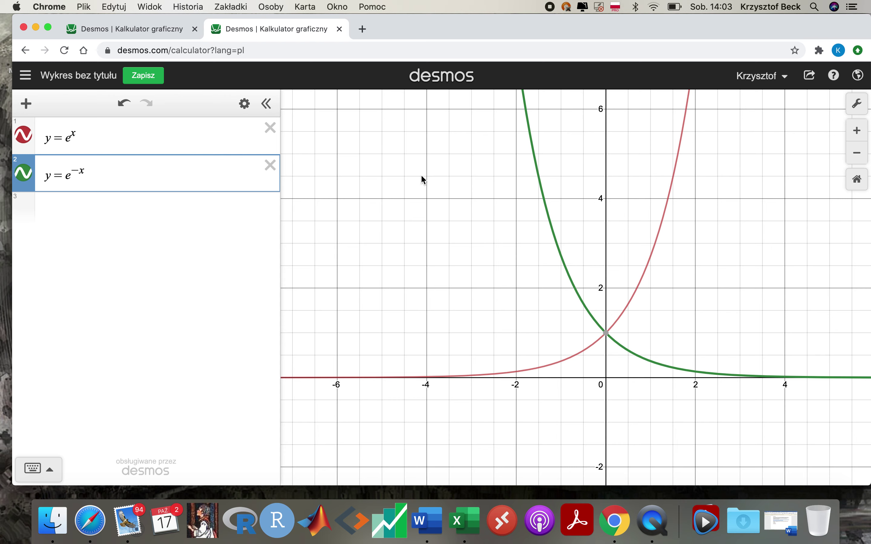
Change the exponent in the first expression to abs(x), graphing y=e^abs(x)
{"action": "left_click", "coordinate": [72, 133]}
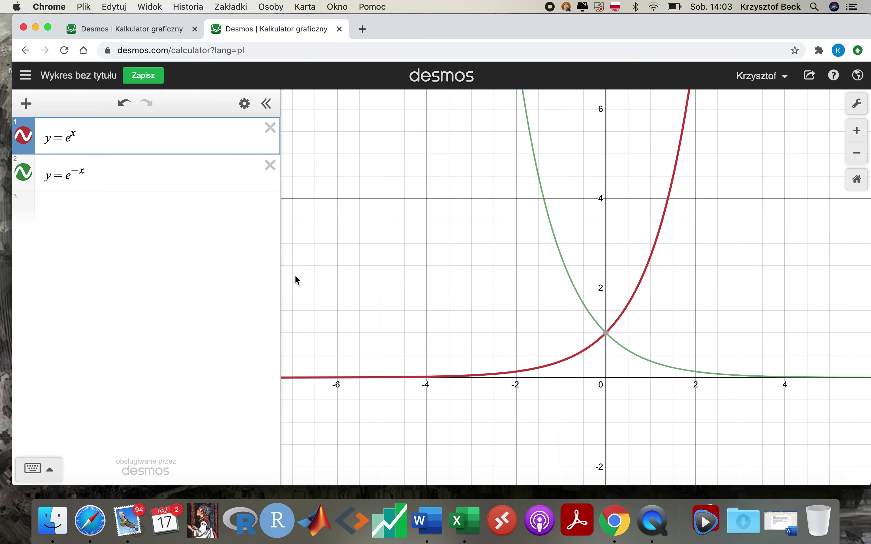
{"action": "type", "text": "abs"}
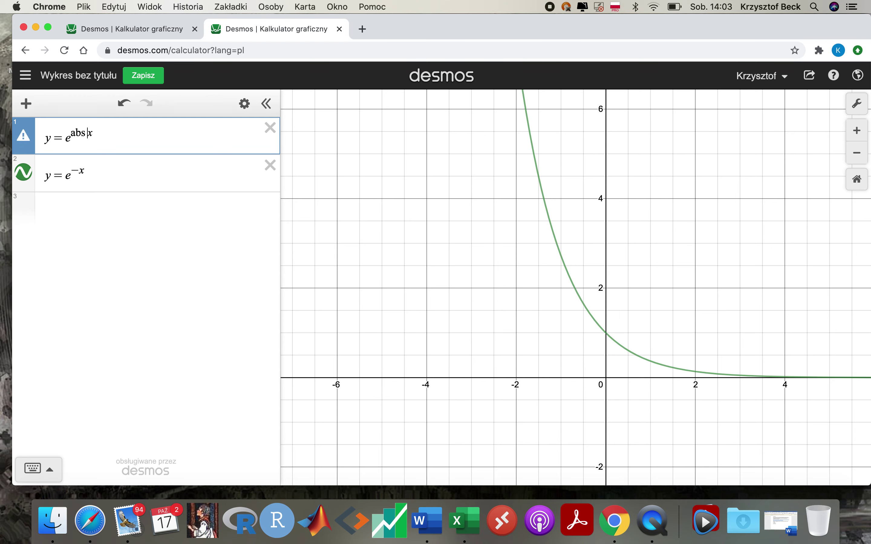
{"action": "type", "text": "(x"}
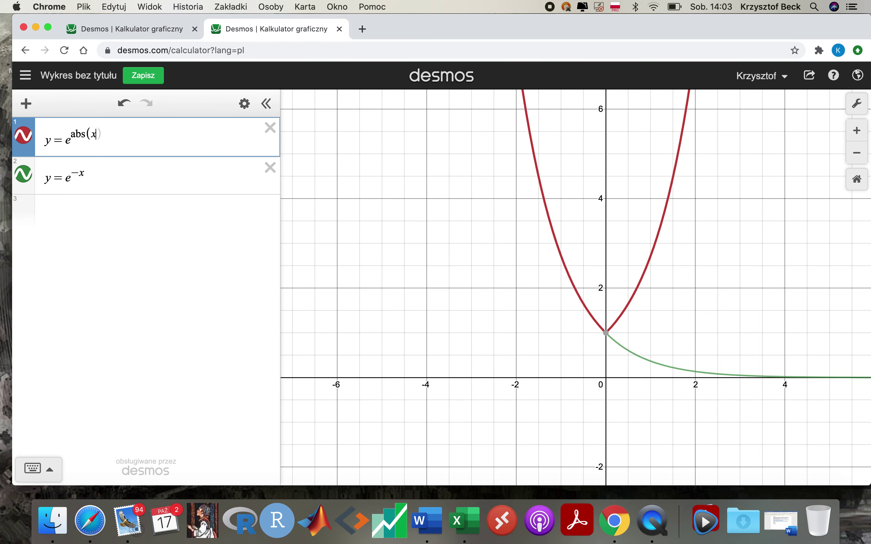
Delete the y=e^(-x) expression and negate the exponent in the first expression to graph y=e^(-abs(x))
{"action": "key", "text": "Return"}
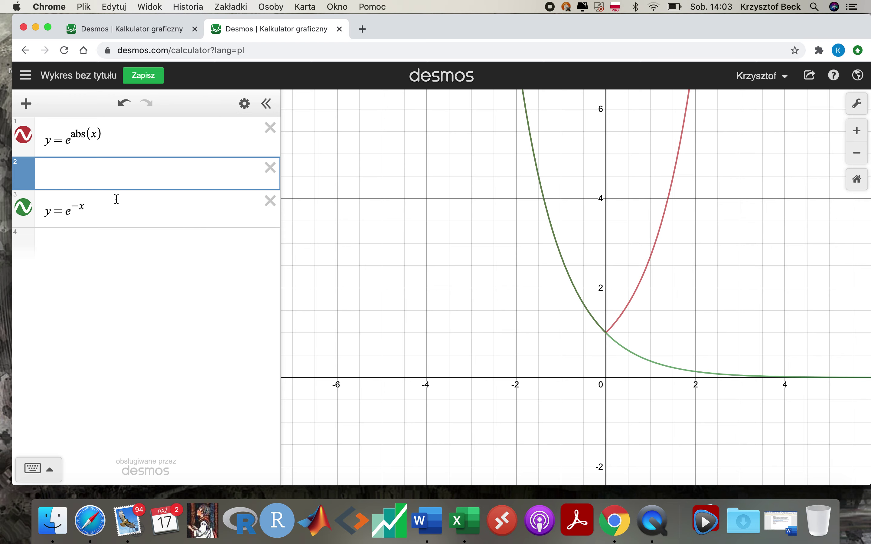
{"action": "left_click", "coordinate": [270, 201]}
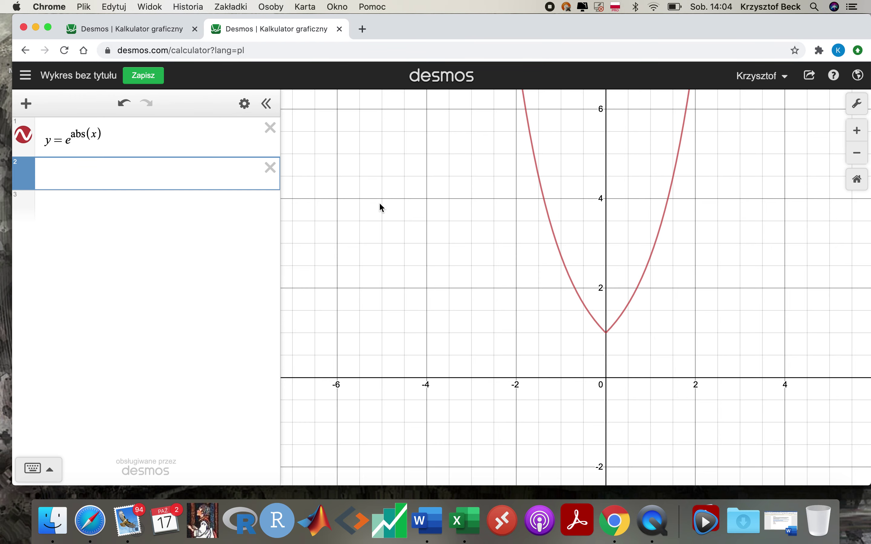
{"action": "left_click", "coordinate": [69, 136]}
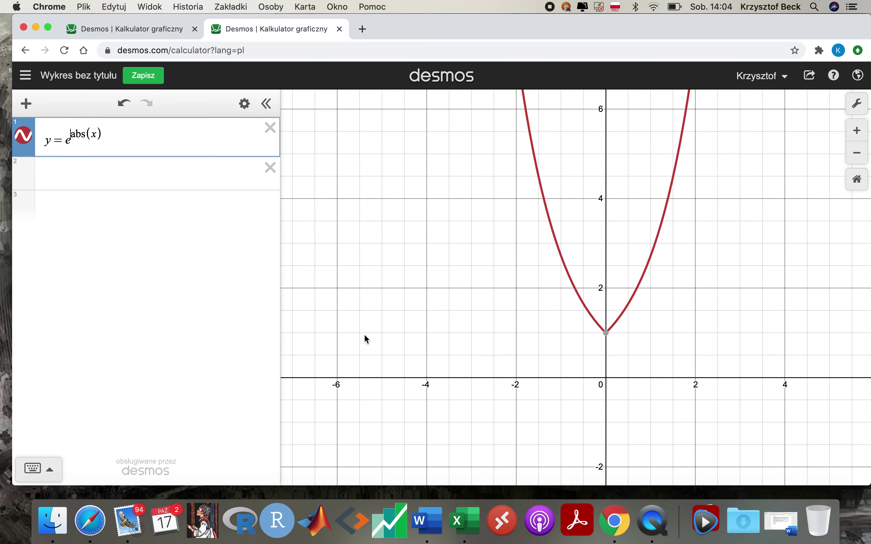
{"action": "type", "text": "-"}
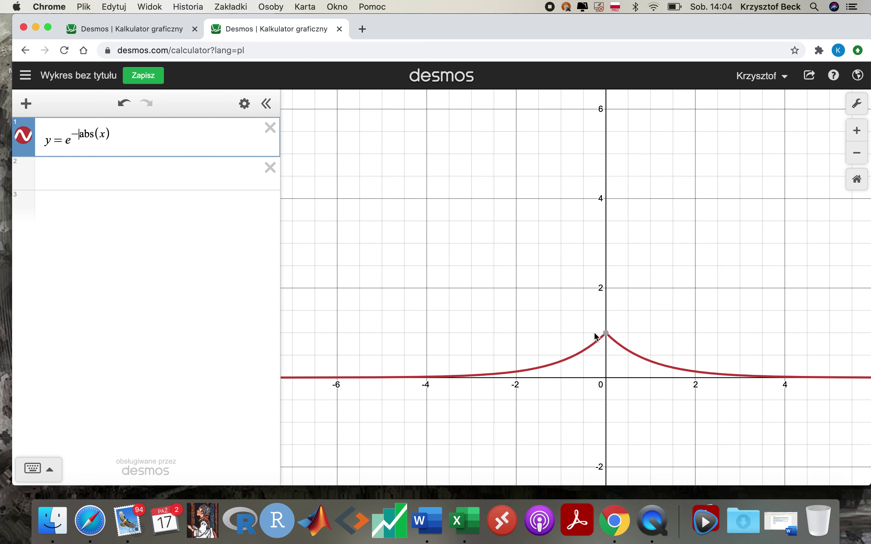
{"action": "mouse_move", "coordinate": [605, 336]}
Graph y=e^(-x) in the second expression to compare it with y=e^(-abs(x))
{"action": "left_click", "coordinate": [55, 172]}
{"action": "type", "text": "y"}
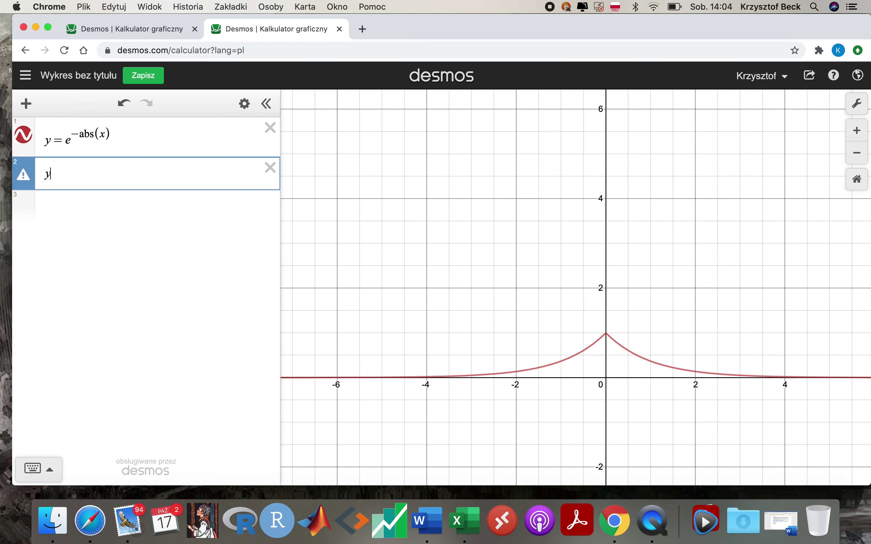
{"action": "type", "text": "=e"}
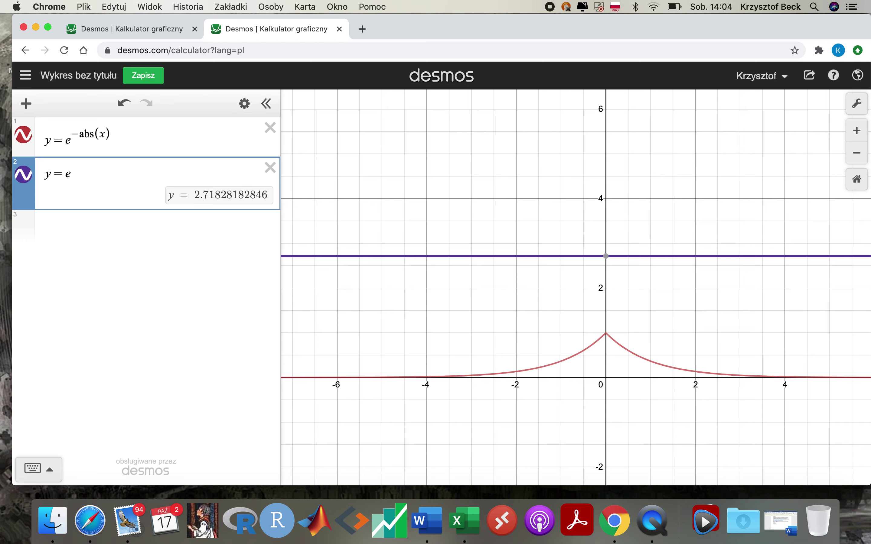
{"action": "type", "text": "^-x"}
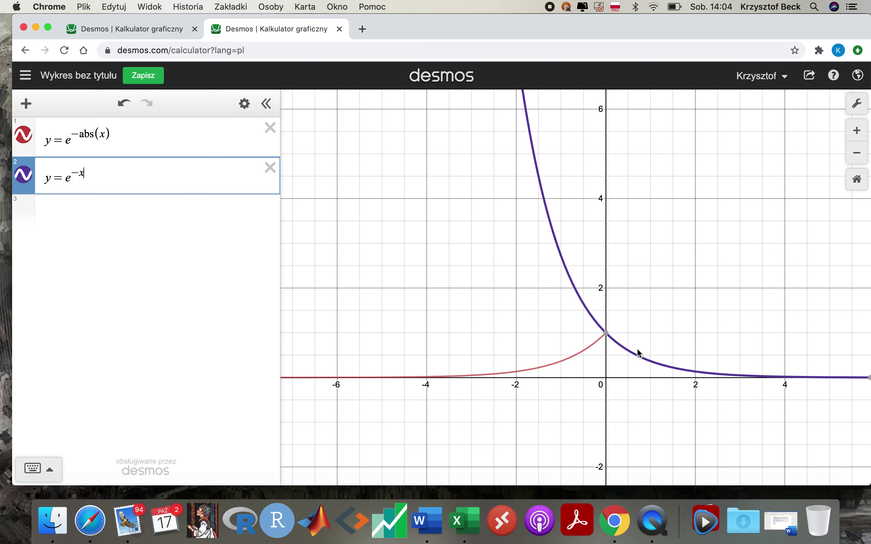
{"action": "left_click", "coordinate": [542, 397]}
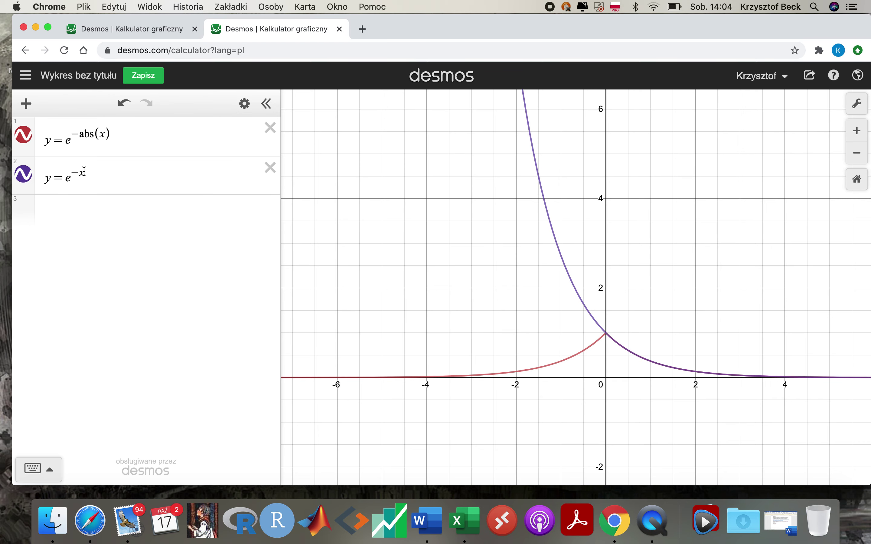
Clear the second expression and change the exponent in the first one to graph the bell curve y=e^(-0.5x^2)
{"action": "left_click_drag", "start_coordinate": [91, 172], "coordinate": [36, 176]}
{"action": "key", "text": "BackSpace"}
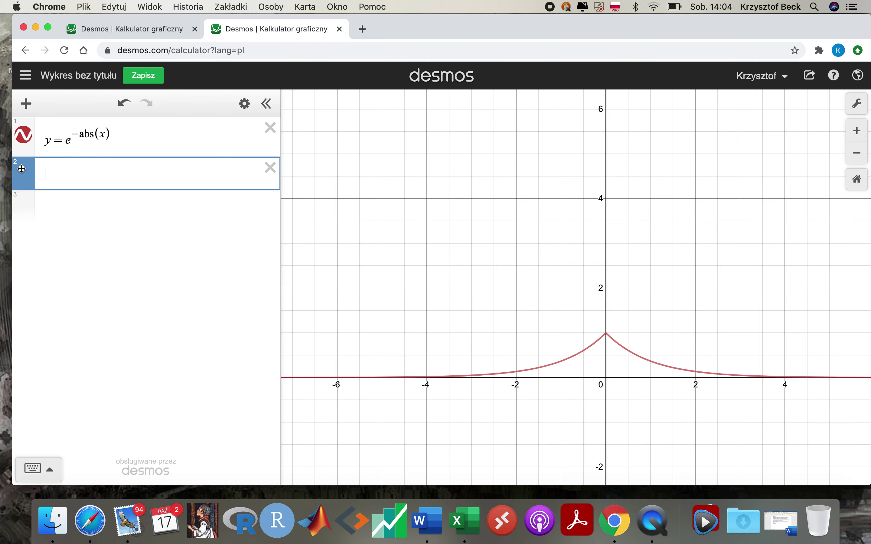
{"action": "left_click_drag", "start_coordinate": [111, 135], "coordinate": [80, 134]}
{"action": "key", "text": "BackSpace"}
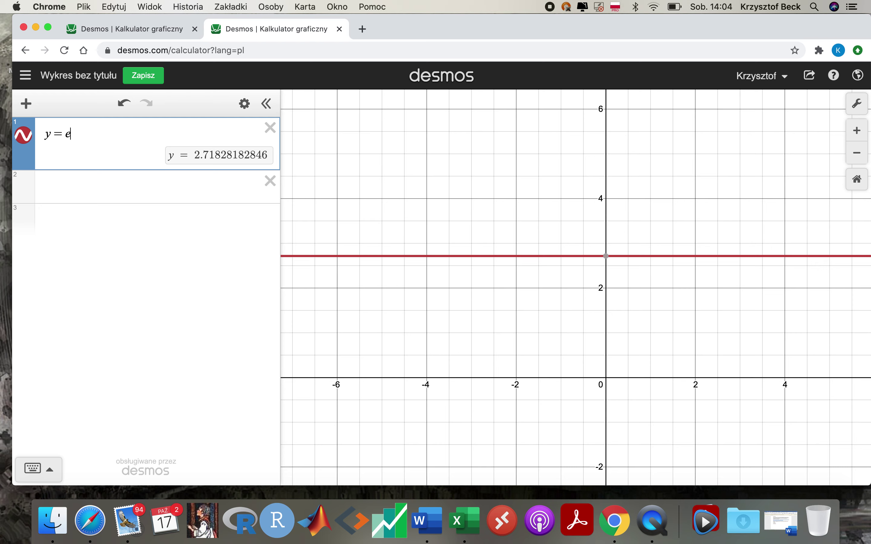
{"action": "type", "text": "^"}
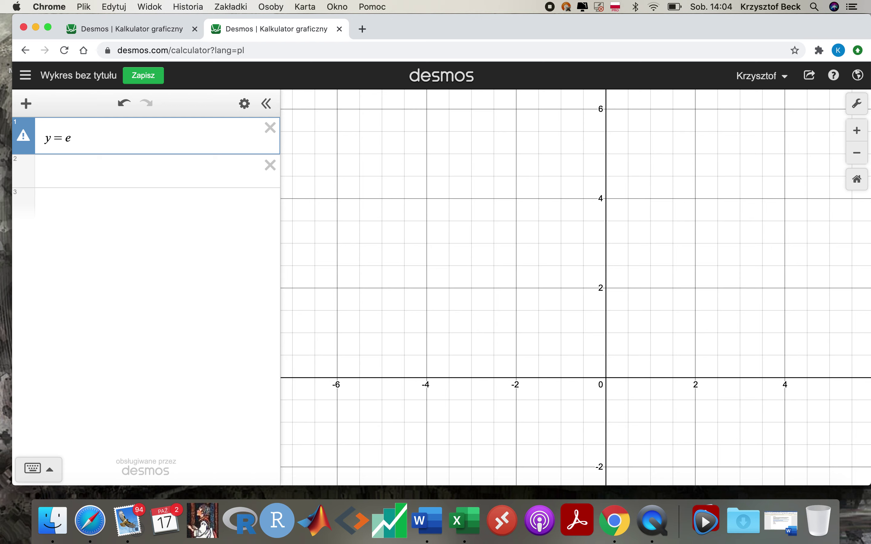
{"action": "type", "text": "-0.5"}
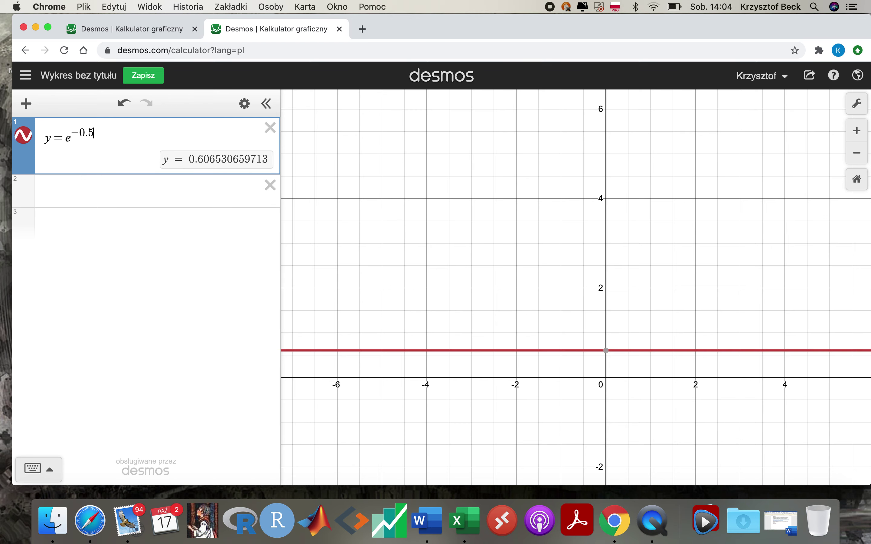
{"action": "type", "text": "x"}
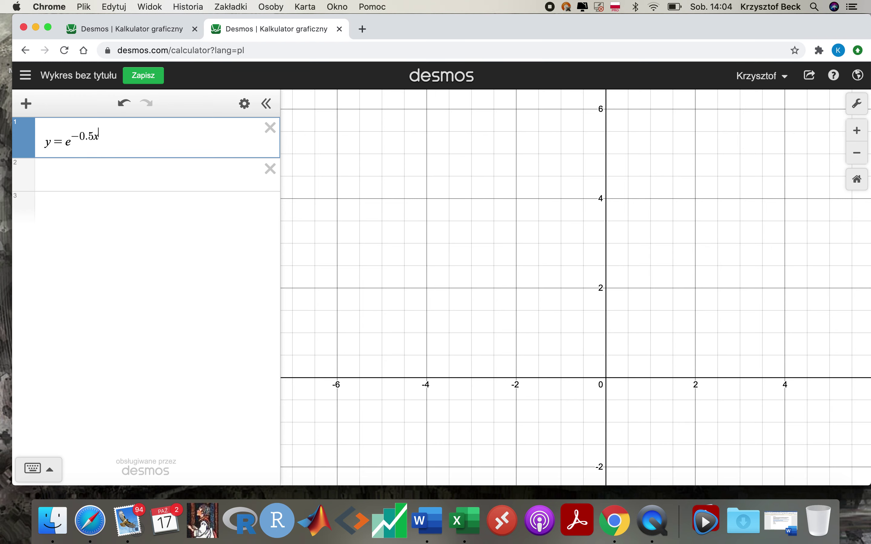
{"action": "type", "text": "^2"}
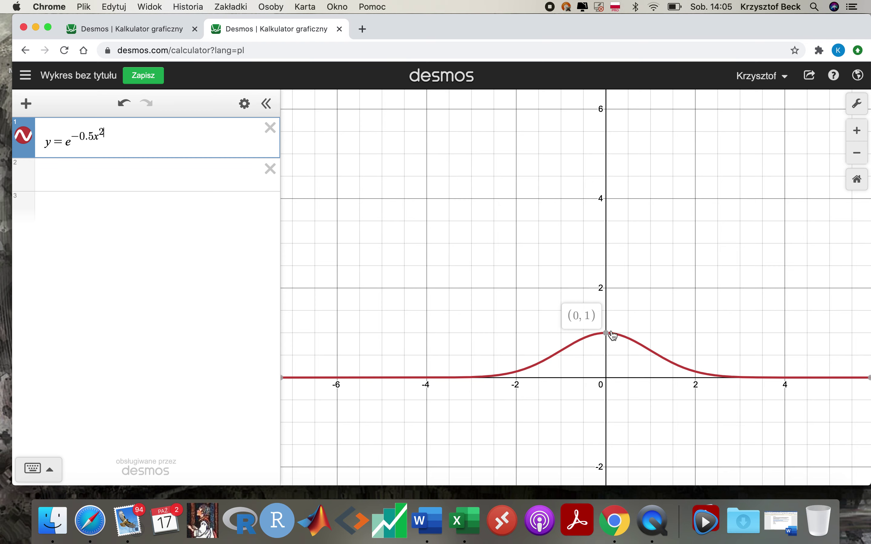
{"action": "left_click", "coordinate": [856, 131]}
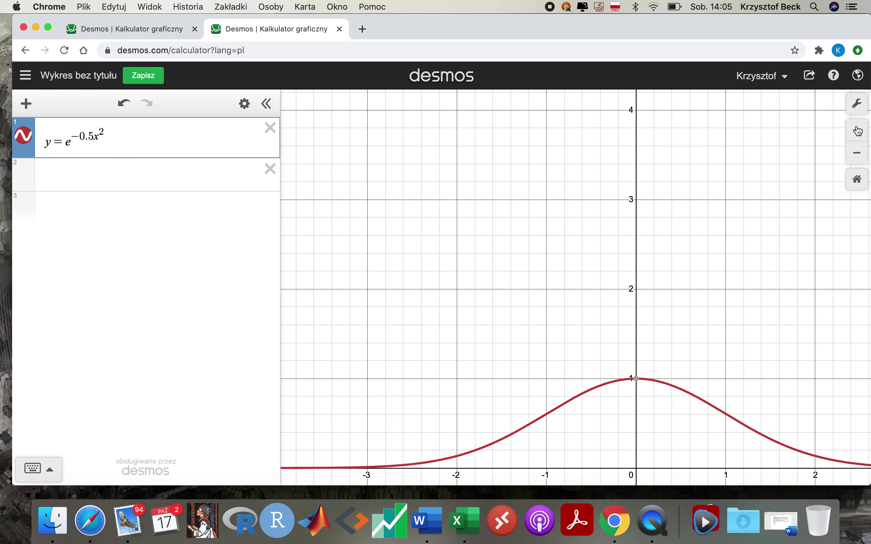
{"action": "left_click_drag", "start_coordinate": [667, 316], "coordinate": [571, 211]}
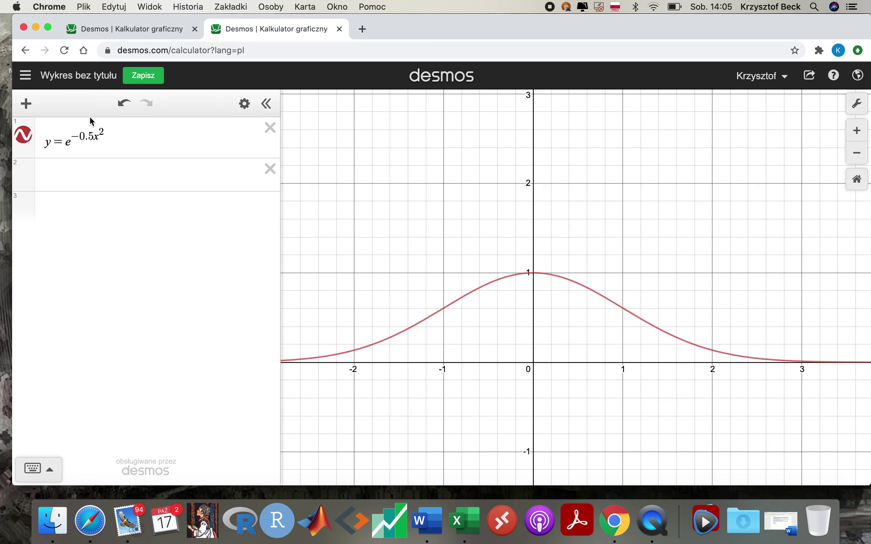
Remove the -0.5 factor and the square from the first expression's exponent, graphing y=e^x
{"action": "left_click", "coordinate": [99, 132]}
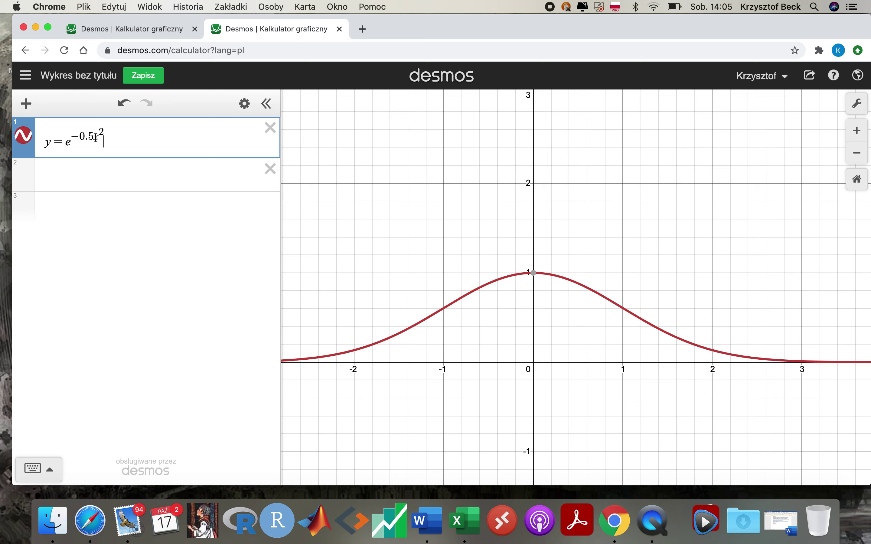
{"action": "left_click_drag", "start_coordinate": [97, 138], "coordinate": [35, 140]}
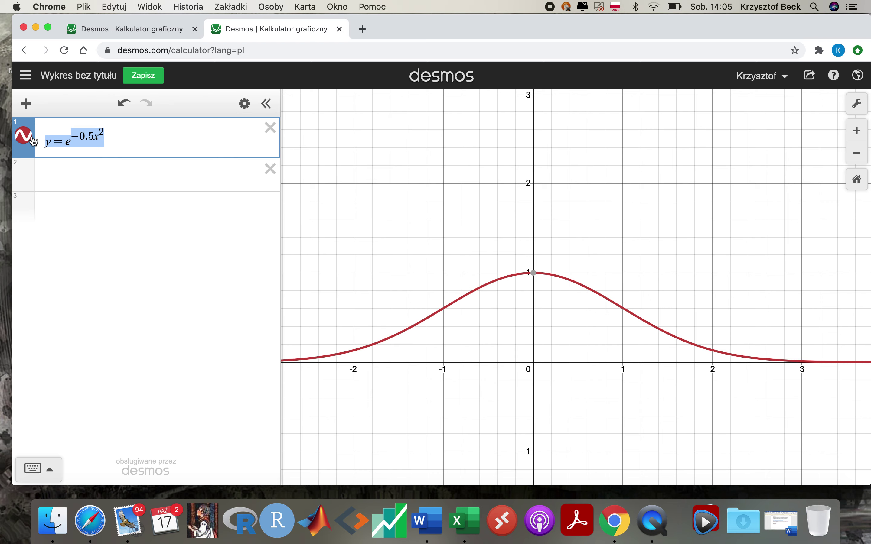
{"action": "key", "text": "Right"}
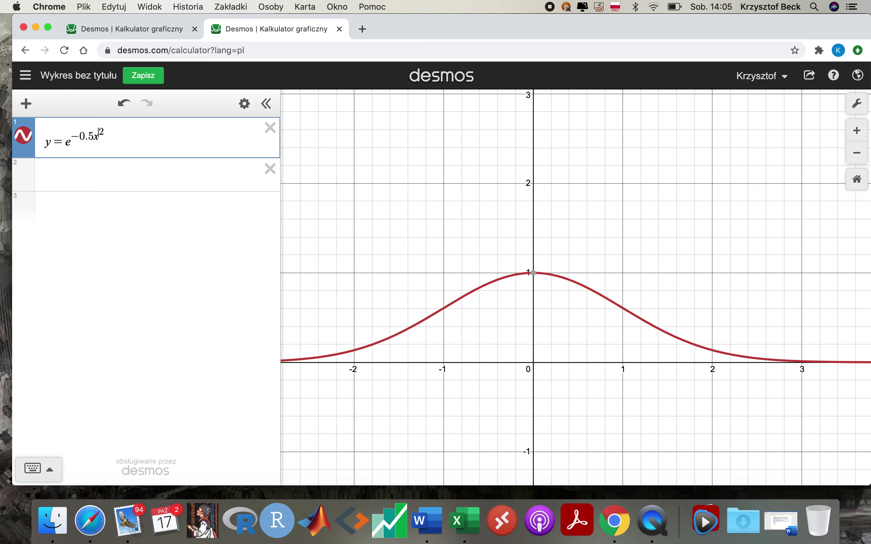
{"action": "key", "text": "BackSpace"}
{"action": "key", "text": "BackSpace"}
{"action": "key", "text": "BackSpace"}
{"action": "key", "text": "BackSpace"}
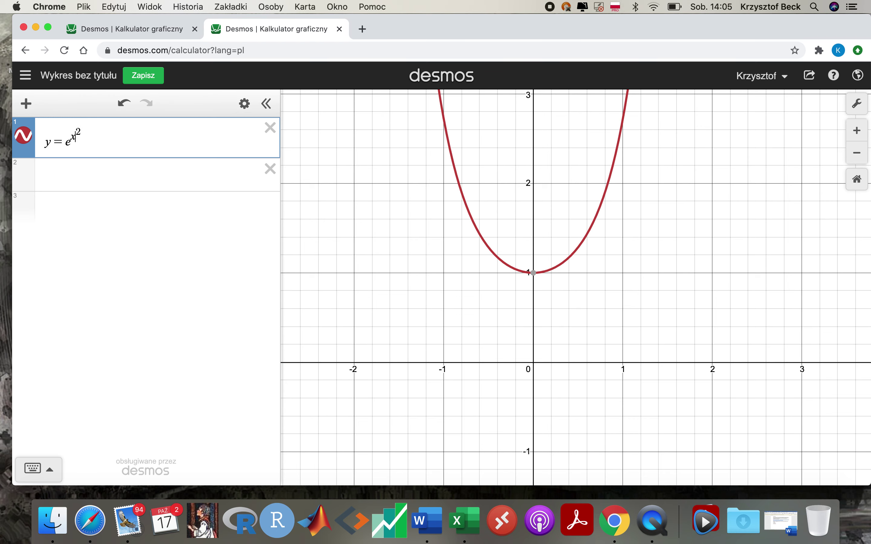
{"action": "key", "text": "BackSpace"}
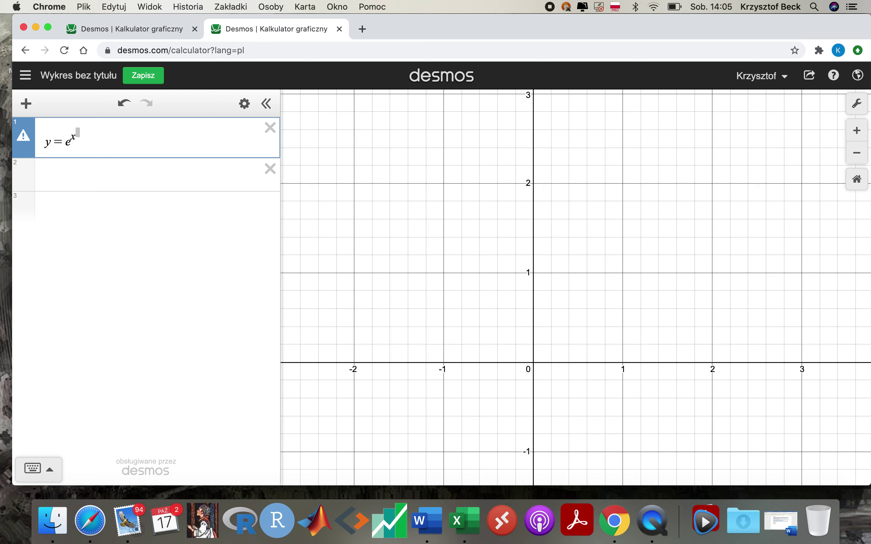
{"action": "key", "text": "BackSpace"}
{"action": "key", "text": "BackSpace"}
{"action": "type", "text": "x"}
{"action": "key", "text": "Return"}
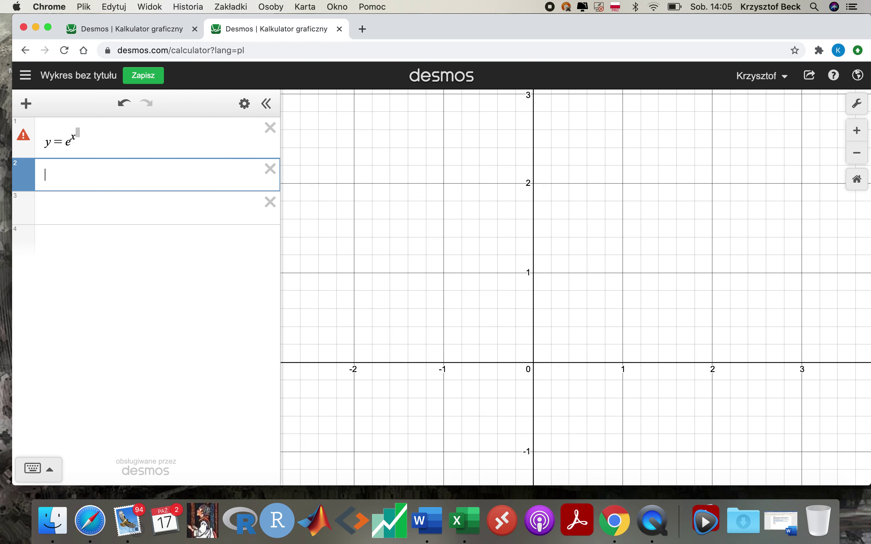
{"action": "left_click", "coordinate": [95, 134]}
{"action": "key", "text": "BackSpace"}
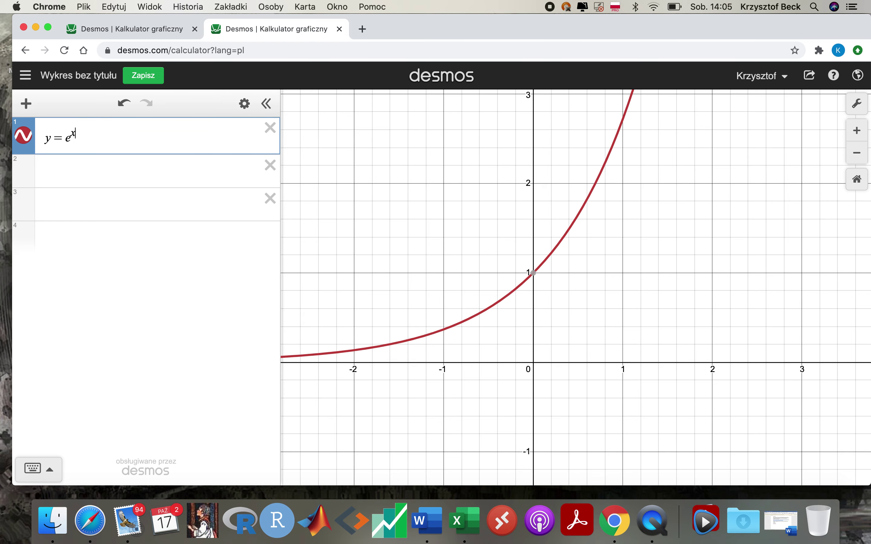
Graph y=ln(x) in the second expression and view it alongside y=e^x at a wider scale
{"action": "left_click", "coordinate": [76, 171]}
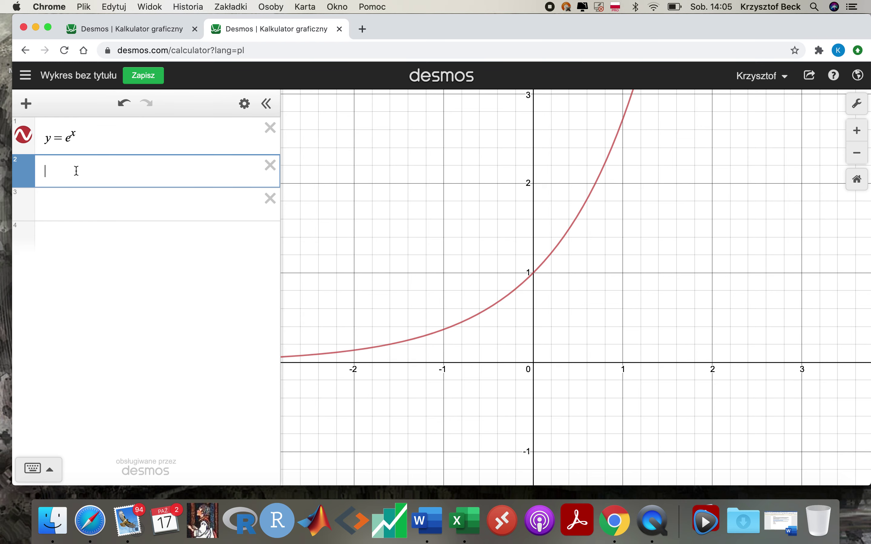
{"action": "type", "text": "y=x"}
{"action": "type", "text": "n("}
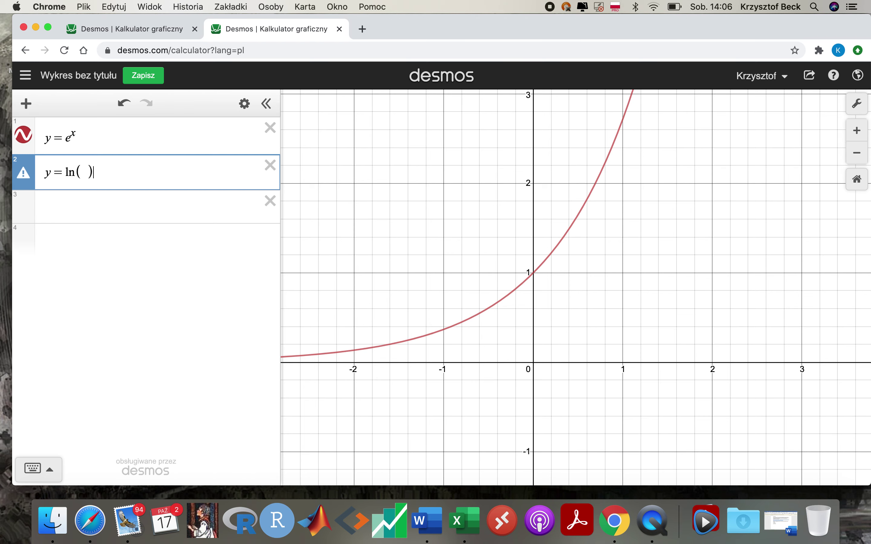
{"action": "type", "text": "x"}
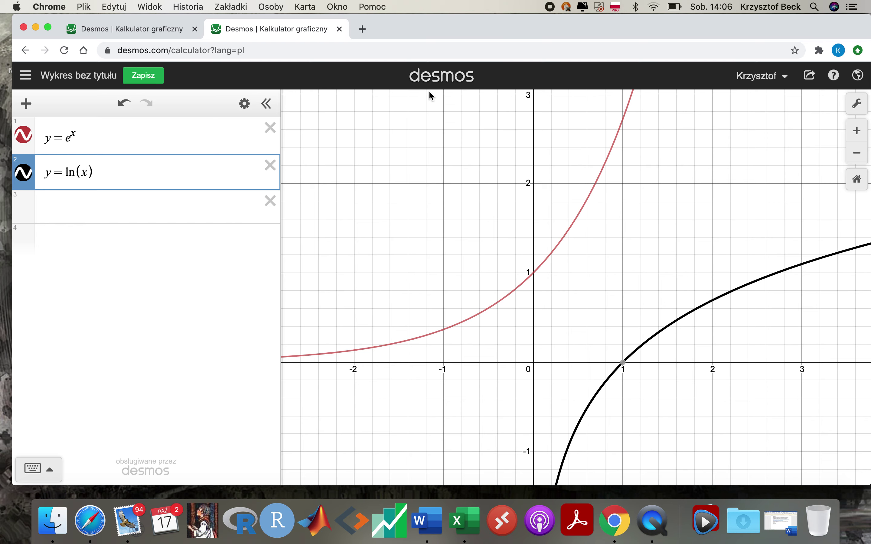
{"action": "left_click", "coordinate": [851, 152]}
{"action": "left_click", "coordinate": [852, 152]}
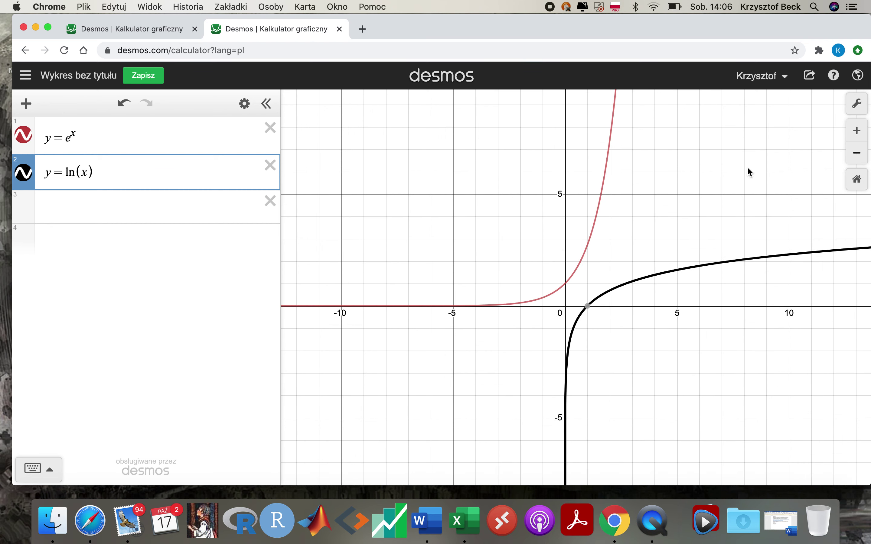
Graph the line y=x in the third expression as the symmetry axis between the exponential and logarithmic curves
{"action": "left_click", "coordinate": [66, 212]}
{"action": "type", "text": "y=x"}
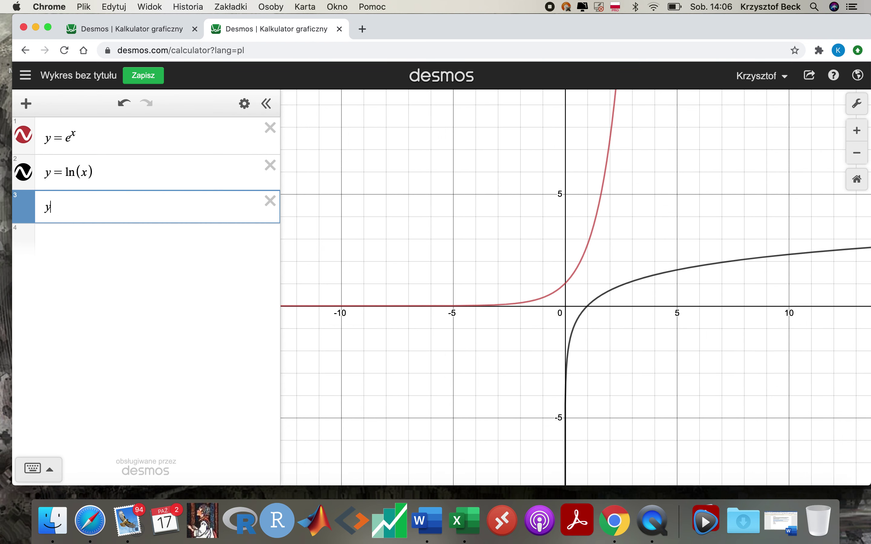
{"action": "key", "text": "BackSpace"}
{"action": "key", "text": "BackSpace"}
{"action": "key", "text": "BackSpace"}
{"action": "type", "text": "y=x"}
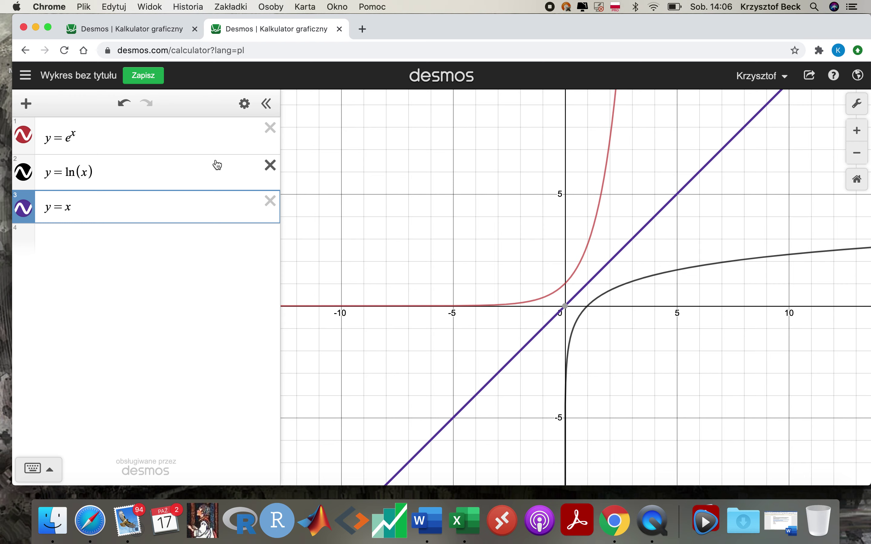
Negate the exponent in the first expression to graph y=e^(-x)
{"action": "left_click", "coordinate": [71, 133]}
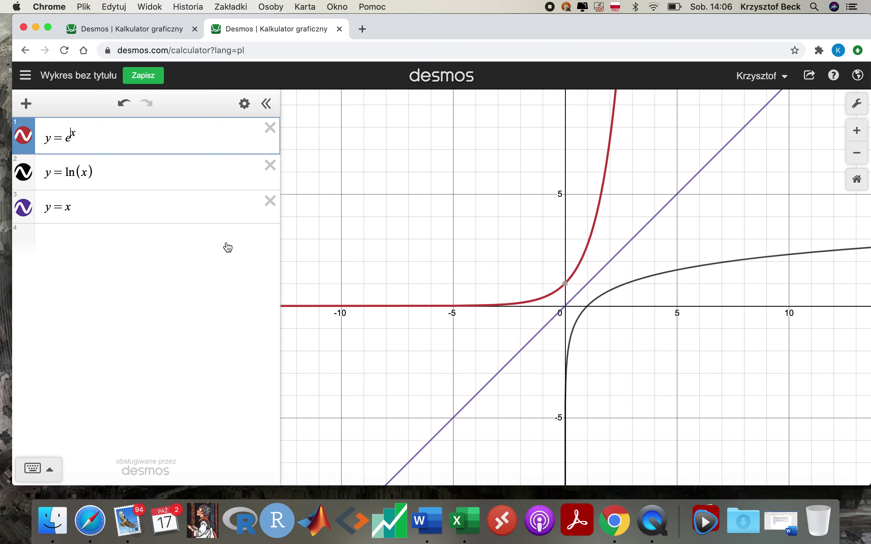
{"action": "type", "text": "-"}
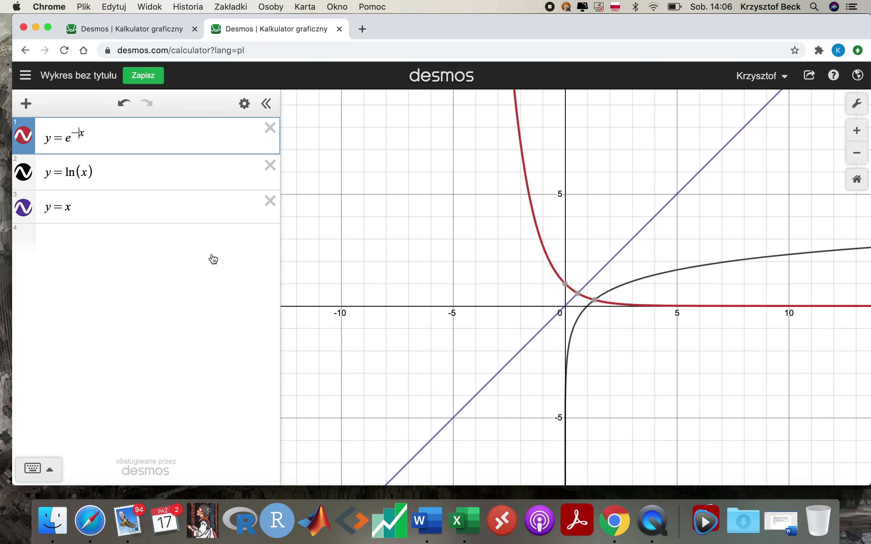
Replace ln(x) in the second expression with log, leaving it without an argument
{"action": "left_click", "coordinate": [97, 171]}
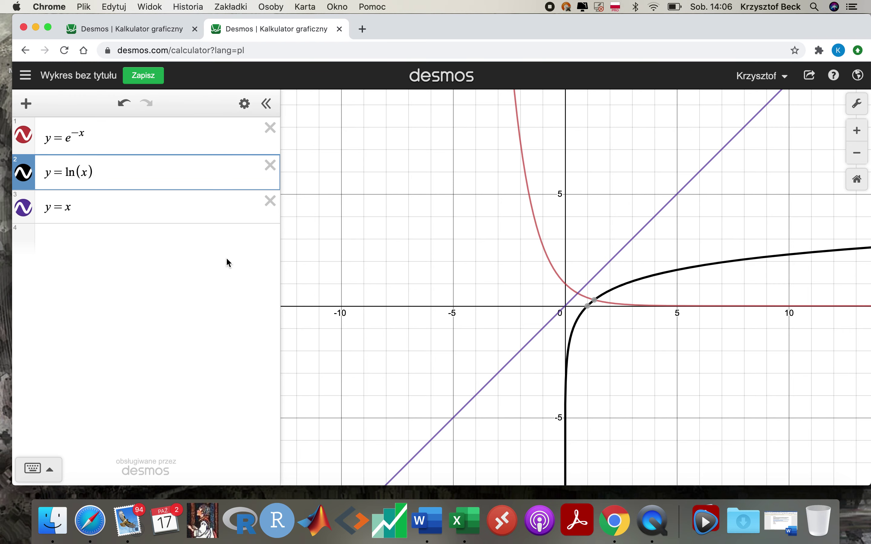
{"action": "key", "text": "BackSpace"}
{"action": "key", "text": "BackSpace"}
{"action": "key", "text": "BackSpace"}
{"action": "key", "text": "BackSpace"}
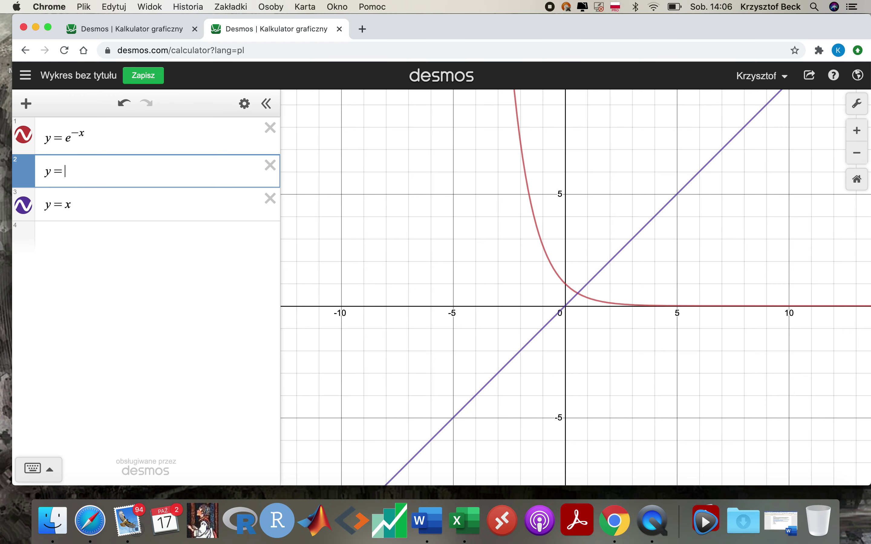
{"action": "type", "text": "log"}
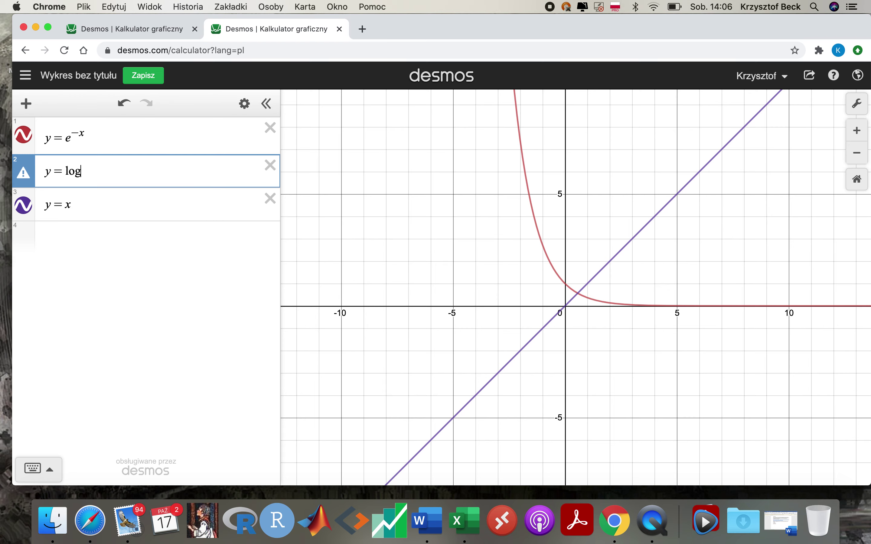
{"action": "key", "text": "BackSpace"}
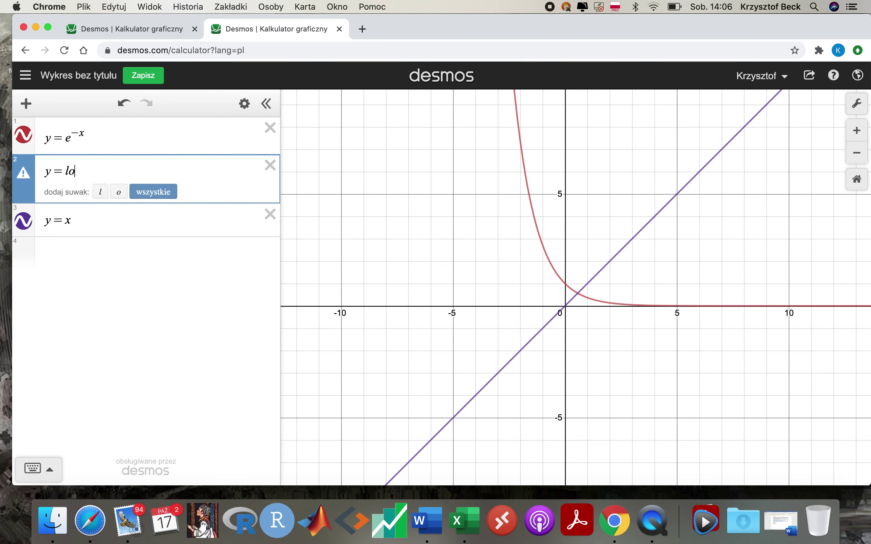
{"action": "type", "text": "g"}
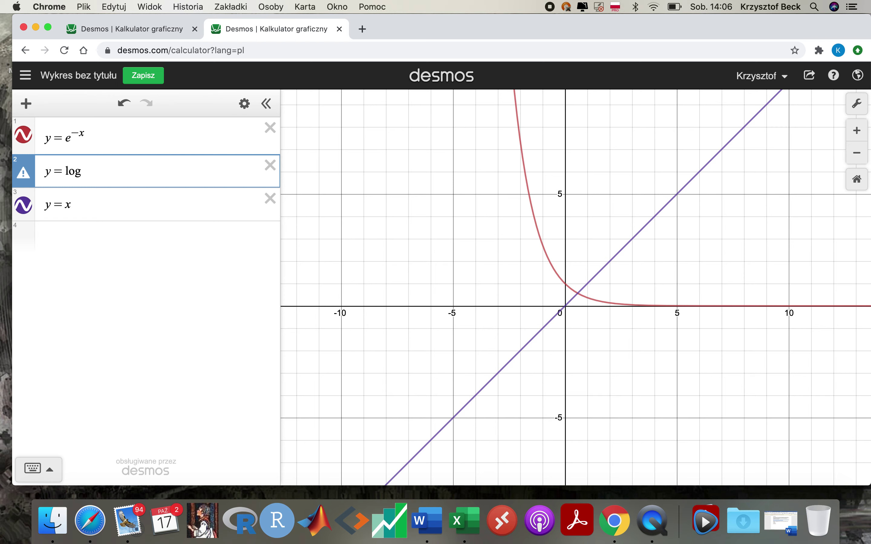
Try to give the logarithm in the second expression a base of 1/e
{"action": "type", "text": "^"}
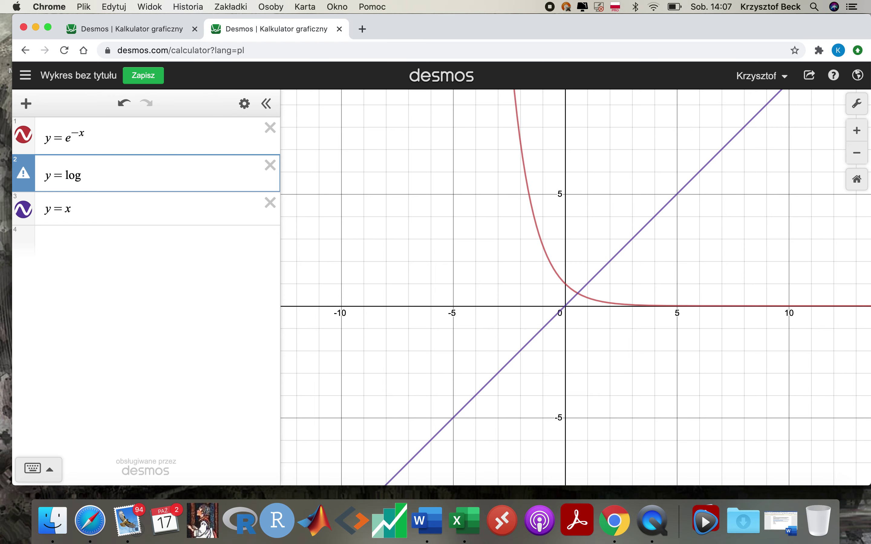
{"action": "key", "text": "BackSpace"}
{"action": "type", "text": "_{"}
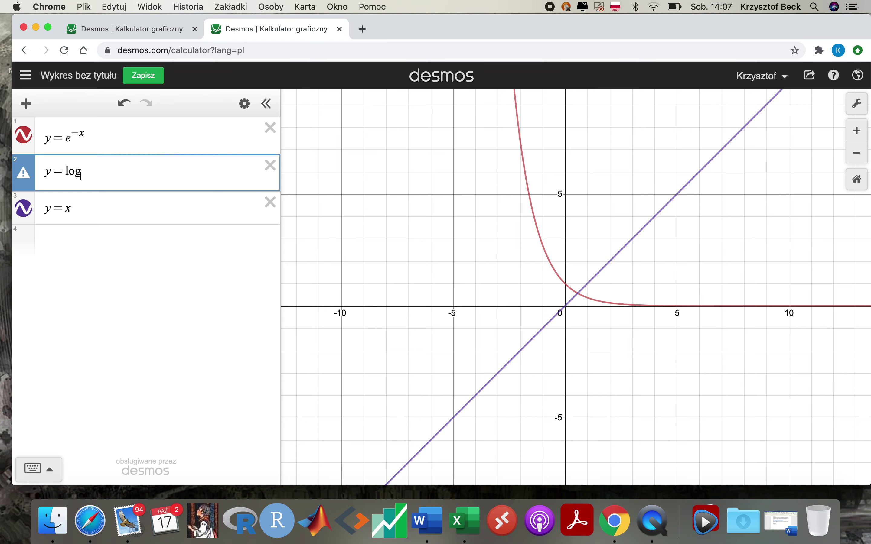
{"action": "type", "text": "1"}
{"action": "key", "text": "Right"}
{"action": "type", "text": "/"}
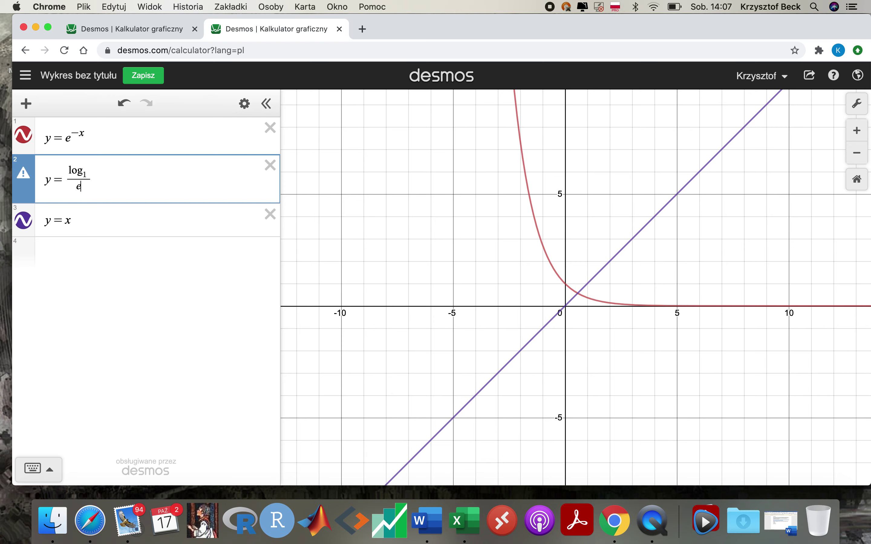
{"action": "key", "text": "BackSpace"}
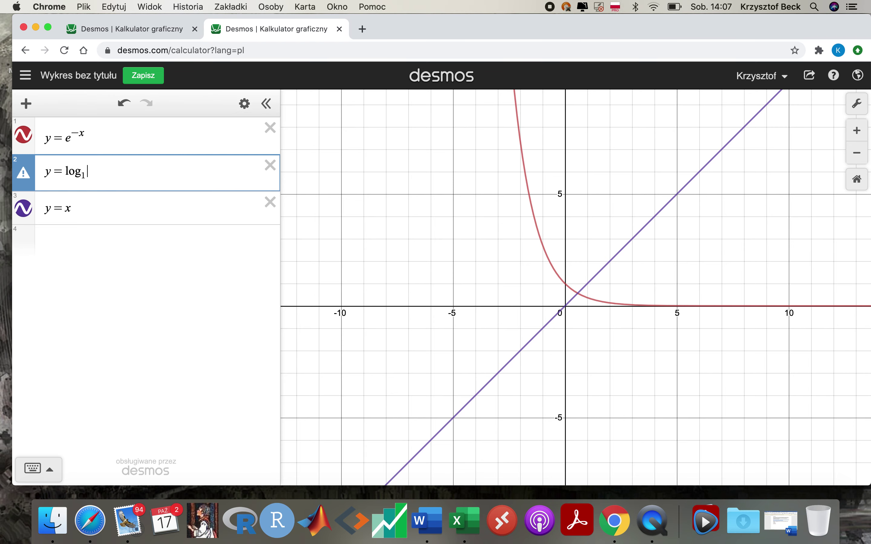
{"action": "key", "text": "BackSpace"}
{"action": "type", "text": "2"}
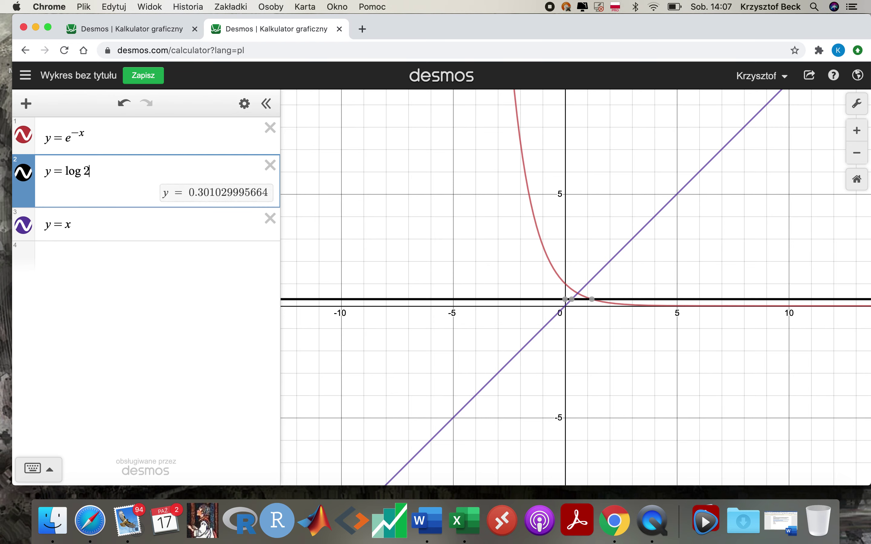
{"action": "key", "text": "BackSpace"}
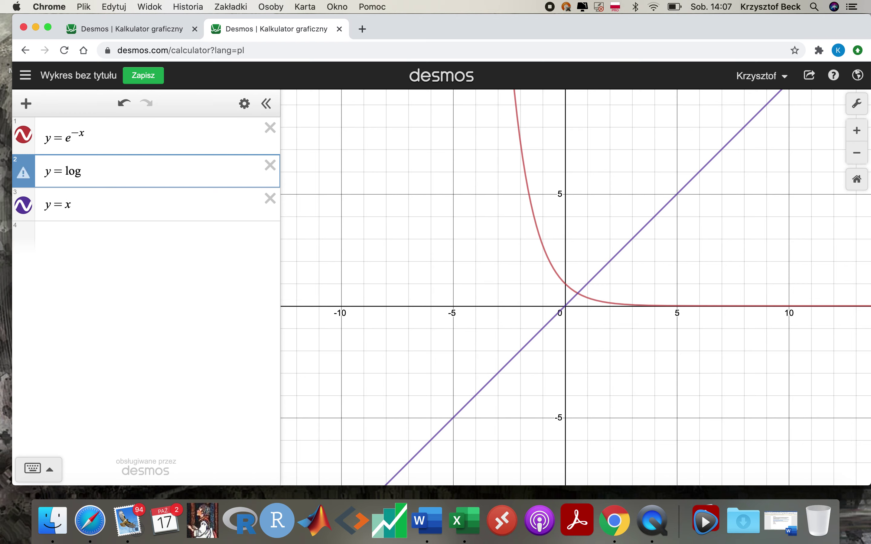
Delete the unfinished logarithm expression from the list
{"action": "key", "text": "BackSpace"}
{"action": "key", "text": "BackSpace"}
{"action": "key", "text": "BackSpace"}
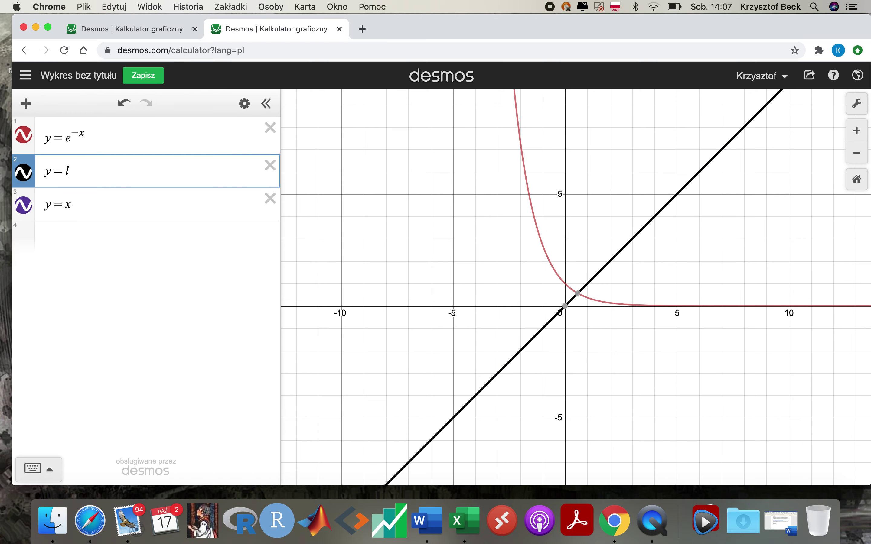
{"action": "key", "text": "BackSpace"}
{"action": "key", "text": "BackSpace"}
{"action": "key", "text": "BackSpace"}
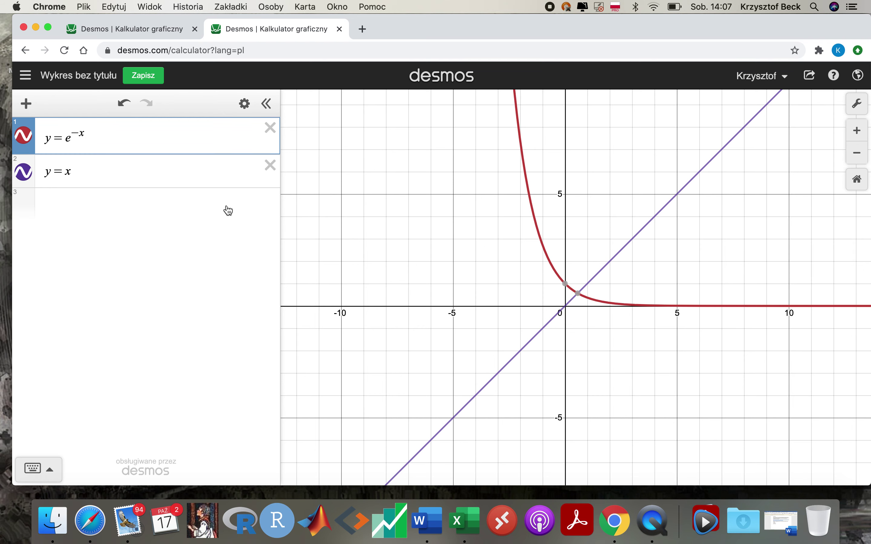
Clear the y=e^(-x) and y=x expressions to empty the graph
{"action": "key", "text": "super+a"}
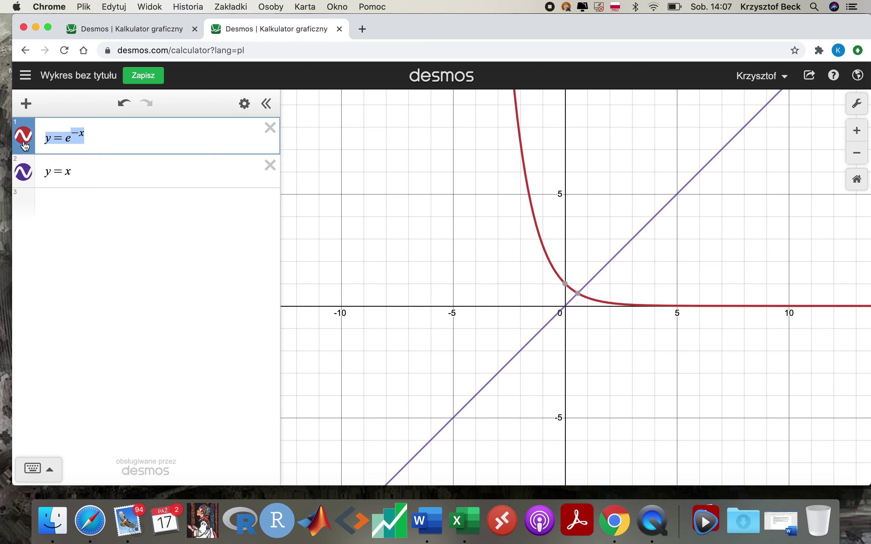
{"action": "key", "text": "BackSpace"}
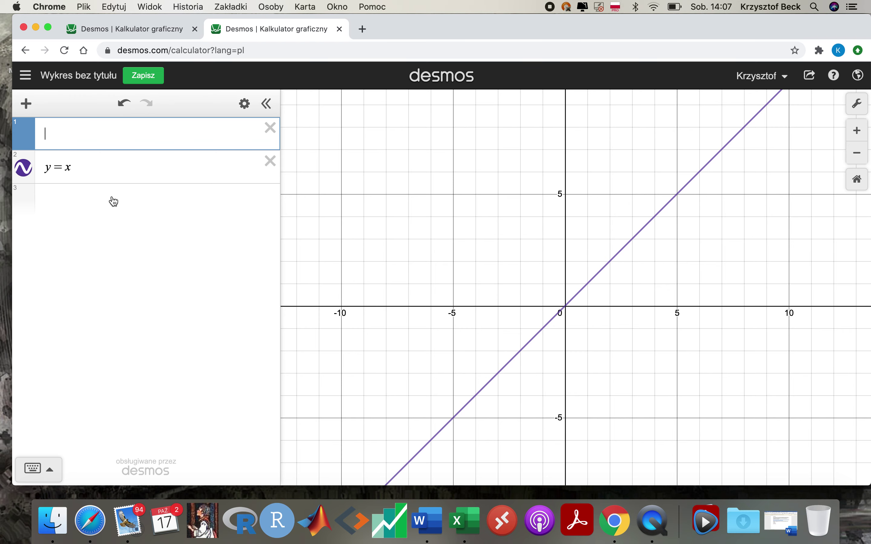
{"action": "key", "text": "Down"}
{"action": "key", "text": "super+a"}
{"action": "key", "text": "BackSpace"}
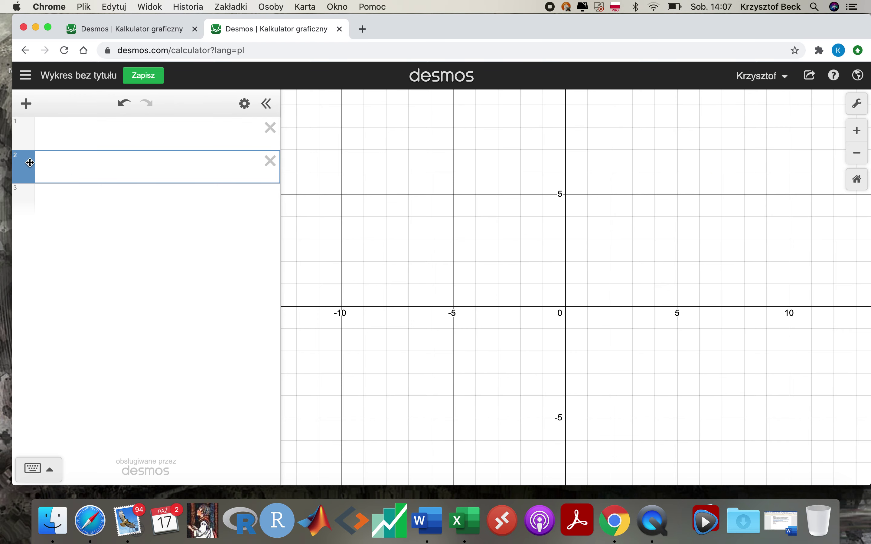
Graph y=sin x in the first expression
{"action": "left_click", "coordinate": [58, 128]}
{"action": "type", "text": "y "}
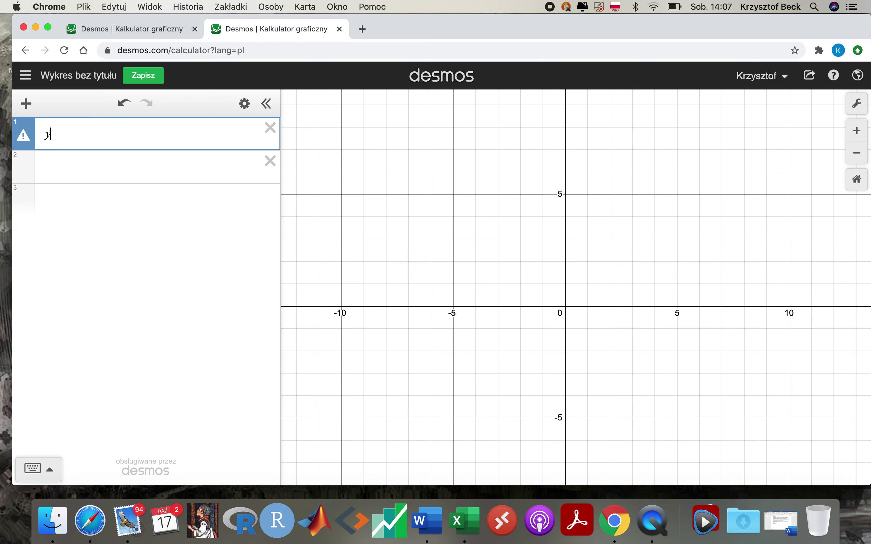
{"action": "type", "text": "= sin x"}
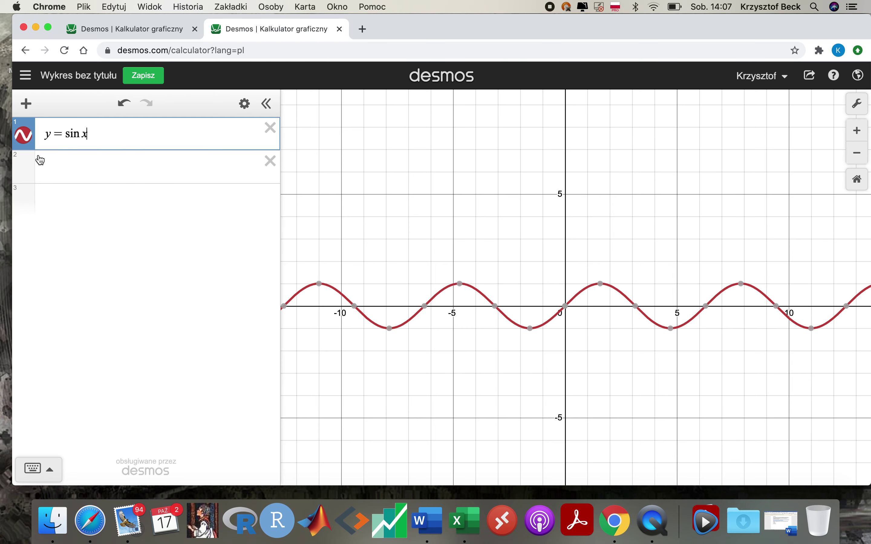
Graph y=3 sin x in the second expression for comparison with y=sin x, and remove it again
{"action": "left_click", "coordinate": [55, 159]}
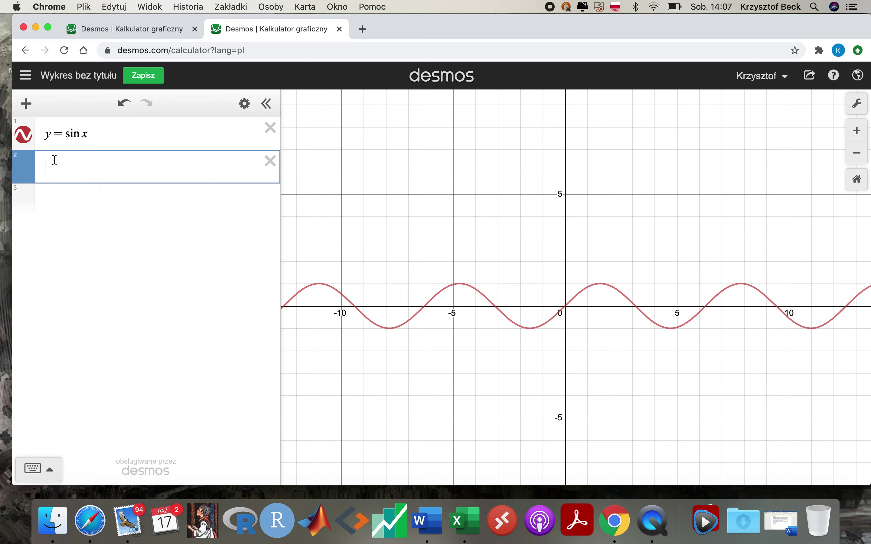
{"action": "type", "text": "y = 3 "}
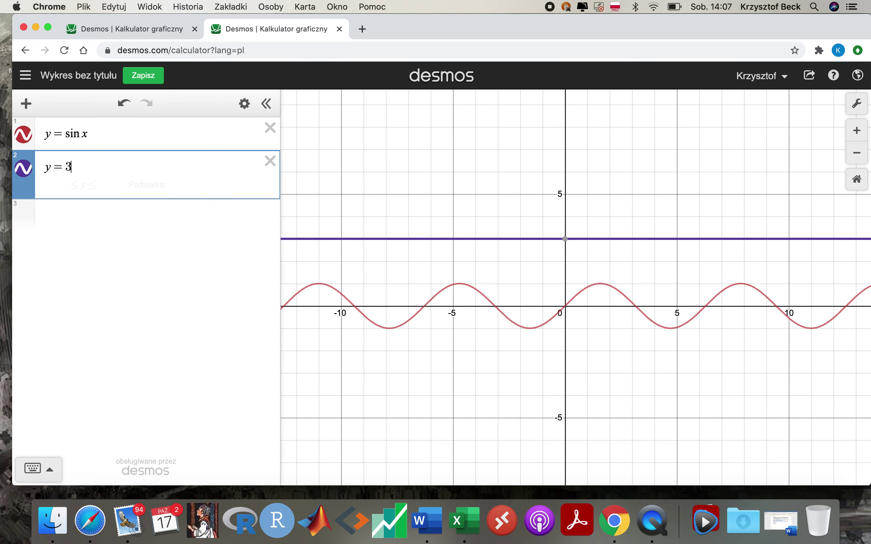
{"action": "type", "text": "sin "}
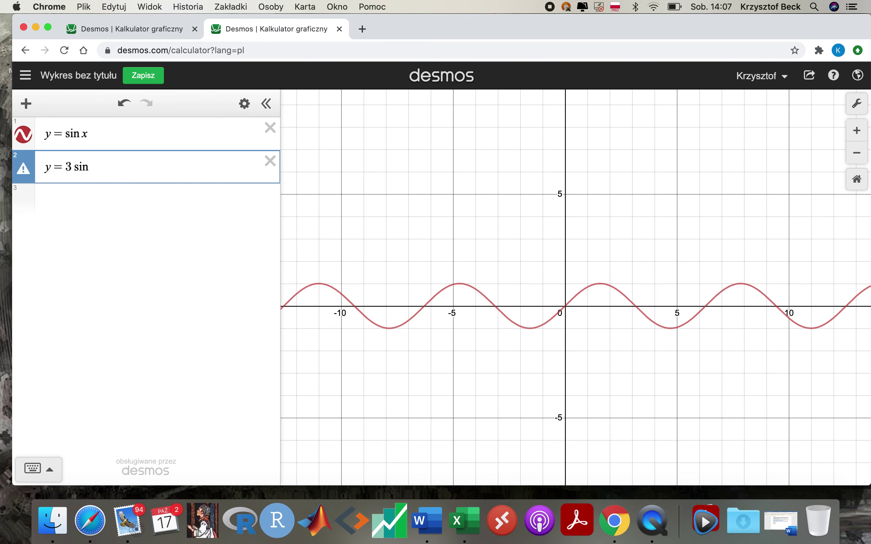
{"action": "type", "text": "x"}
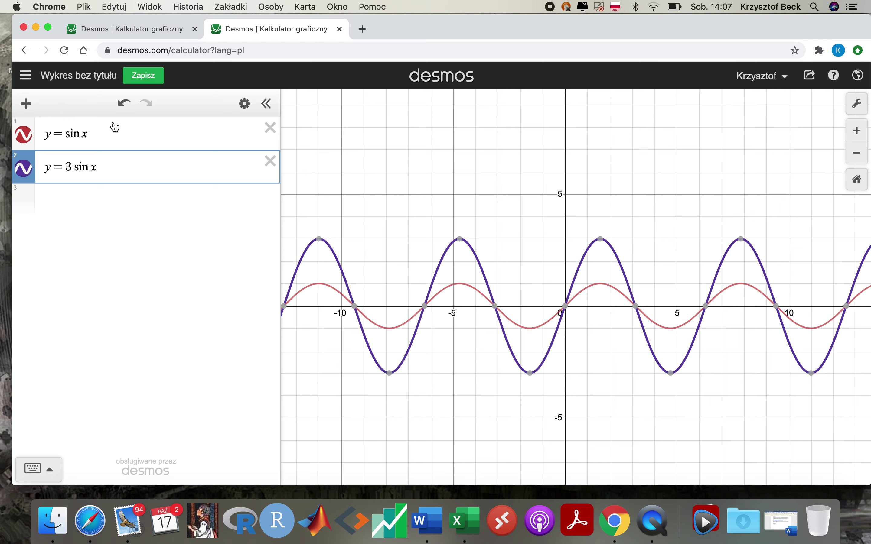
{"action": "left_click", "coordinate": [23, 194]}
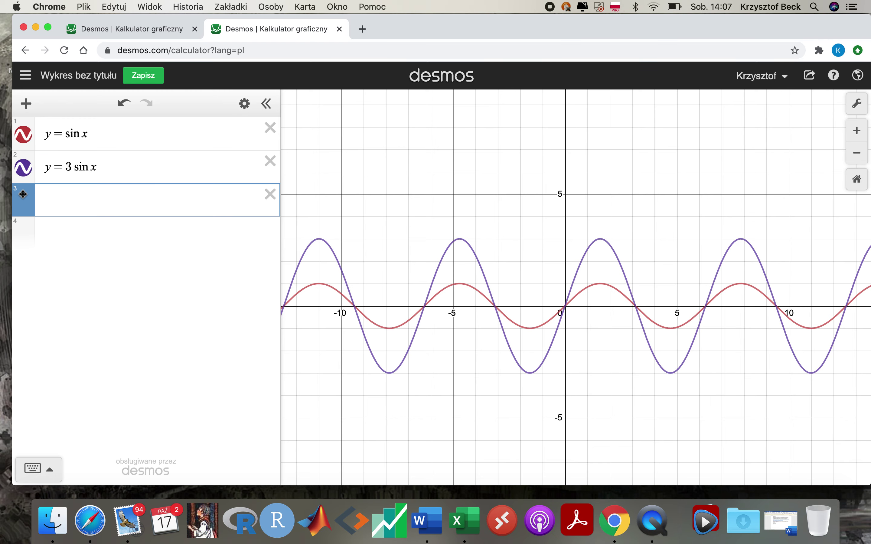
{"action": "left_click", "coordinate": [270, 161]}
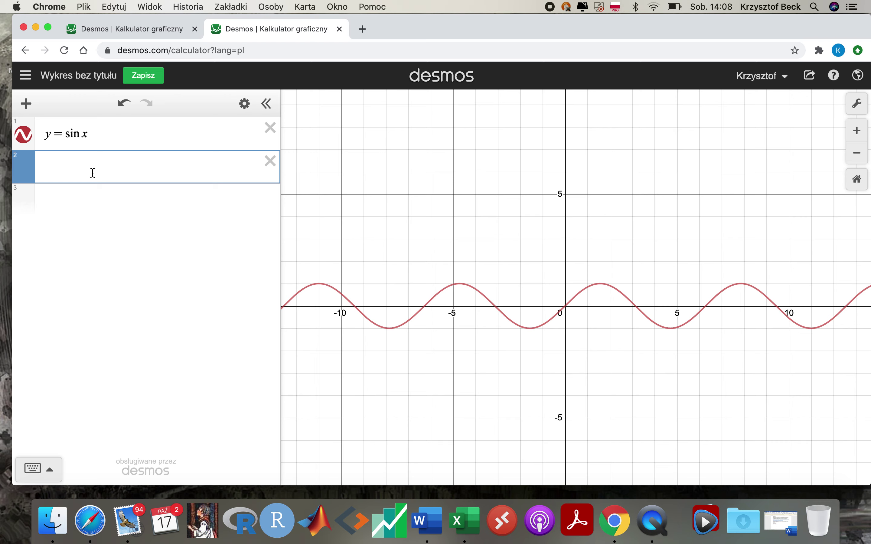
Graph the horizontal lines y=1 and y=-1 in the second and third expressions as bounds of the sine curve
{"action": "type", "text": "y=1"}
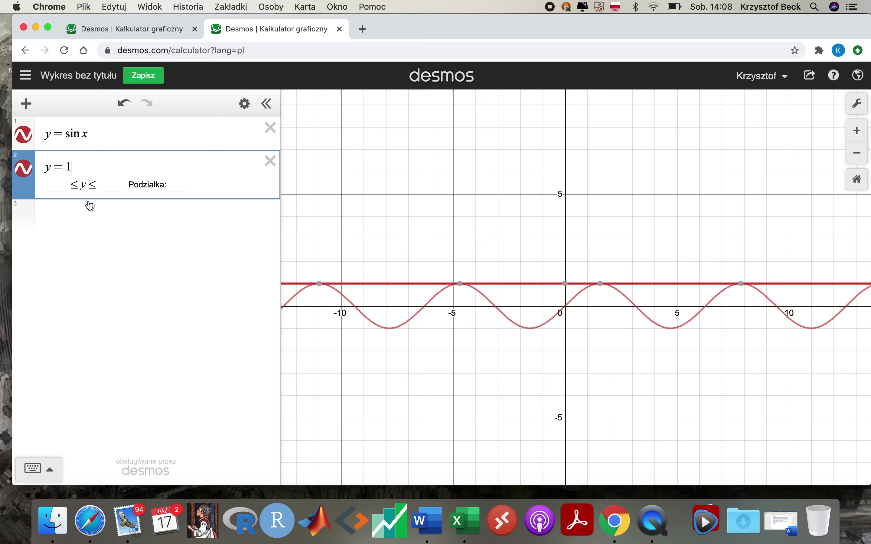
{"action": "left_click", "coordinate": [78, 212]}
{"action": "type", "text": "y=-"}
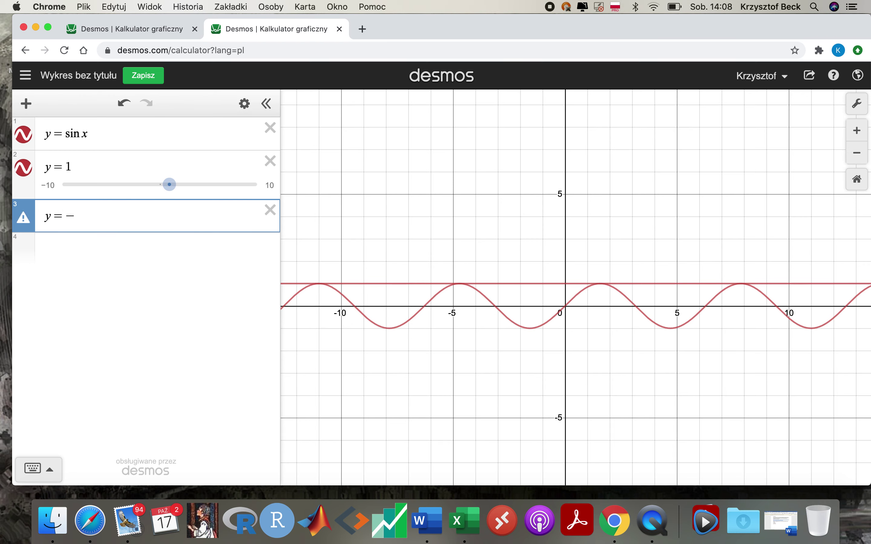
{"action": "type", "text": "1"}
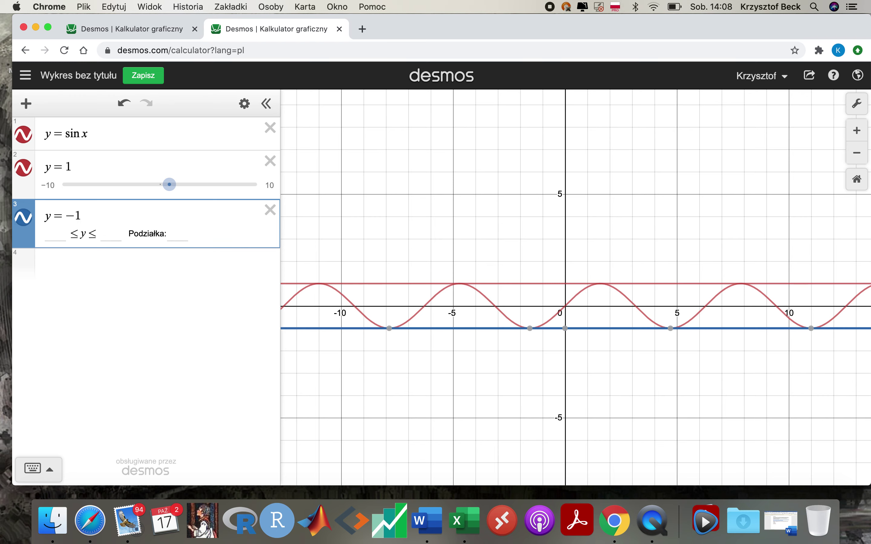
Graph 3 sin x in the fourth expression and inspect the peaks and zeros of the two sine curves
{"action": "left_click", "coordinate": [43, 260]}
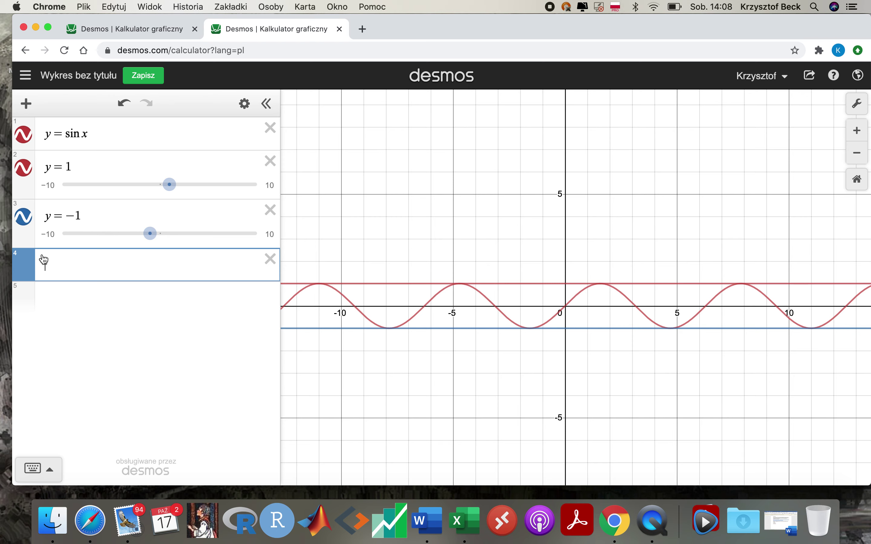
{"action": "type", "text": "3 sin x"}
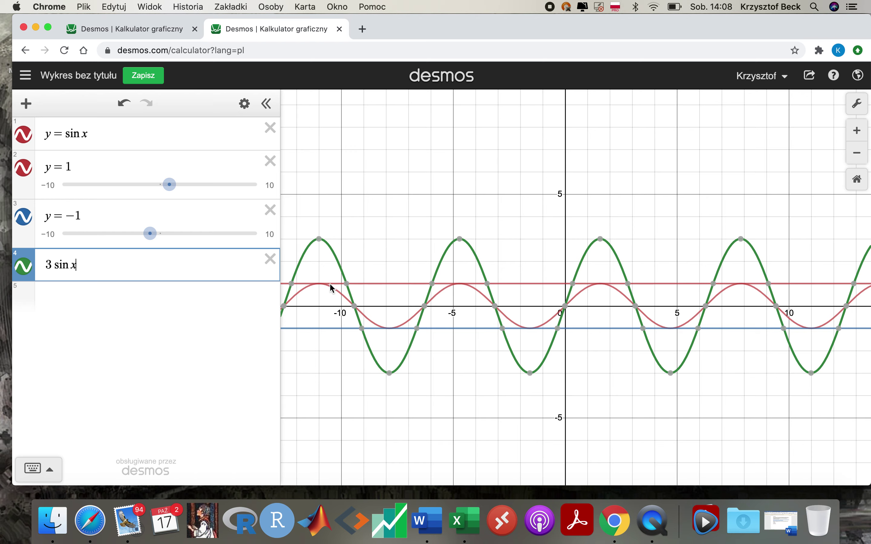
{"action": "left_click", "coordinate": [461, 239]}
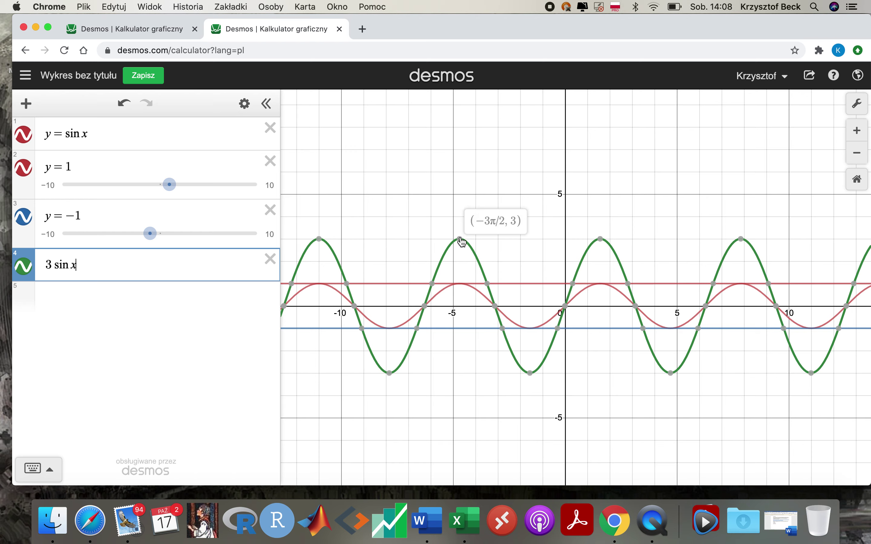
{"action": "mouse_move", "coordinate": [600, 240]}
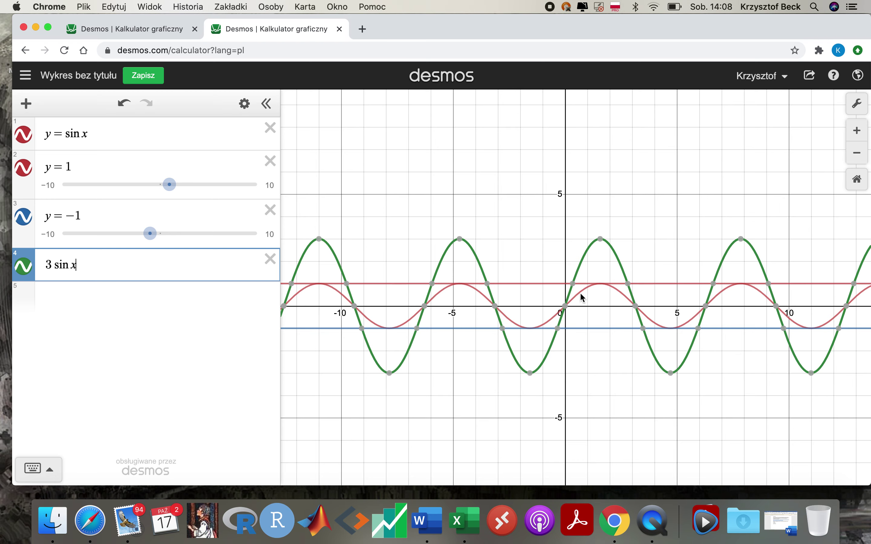
{"action": "left_click_drag", "start_coordinate": [581, 292], "coordinate": [600, 287]}
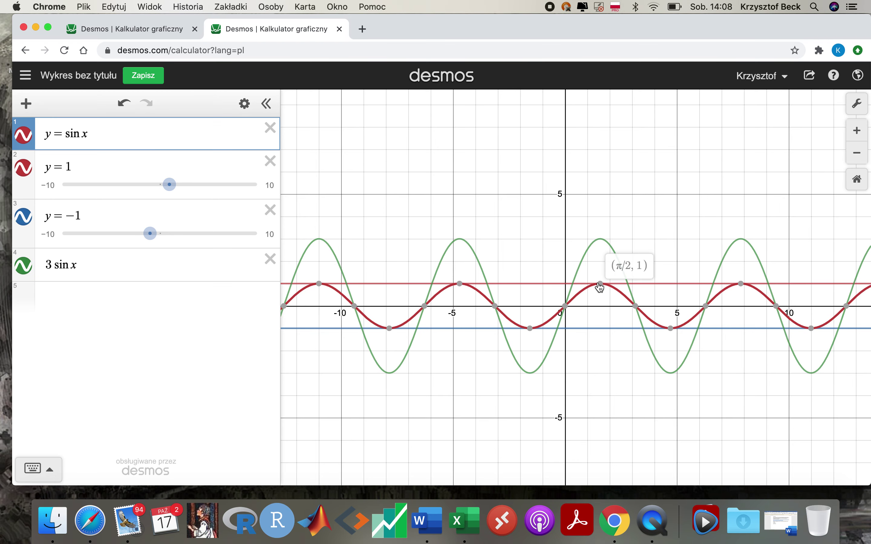
{"action": "mouse_move", "coordinate": [637, 308]}
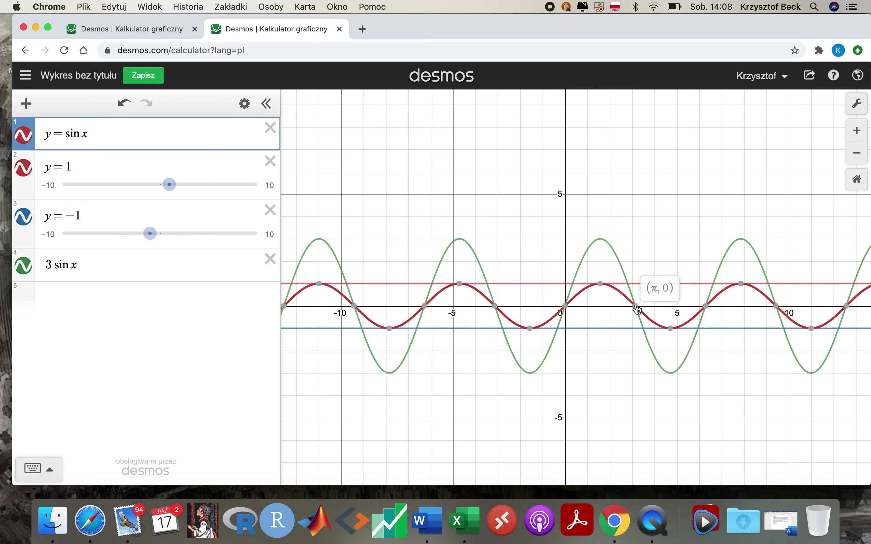
{"action": "mouse_move", "coordinate": [563, 310]}
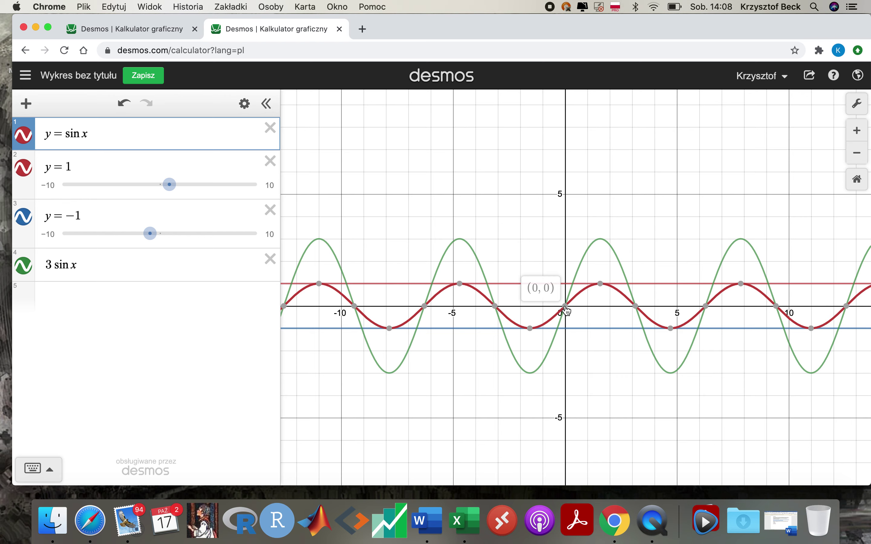
Change the upper horizontal line in the second expression to y=3
{"action": "left_click", "coordinate": [78, 168]}
{"action": "key", "text": "BackSpace"}
{"action": "type", "text": "3"}
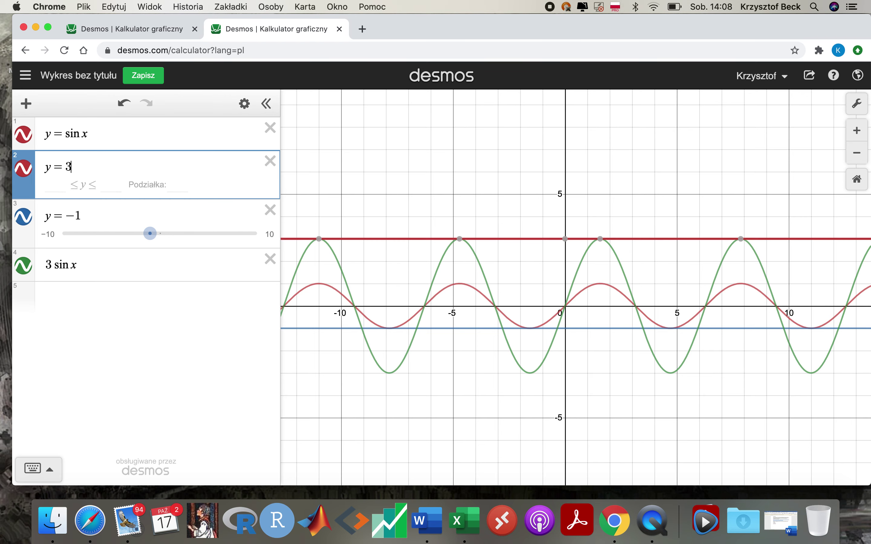
Change the lower horizontal line in the third expression to y=-3
{"action": "left_click", "coordinate": [88, 217]}
{"action": "key", "text": "BackSpace"}
{"action": "type", "text": "3"}
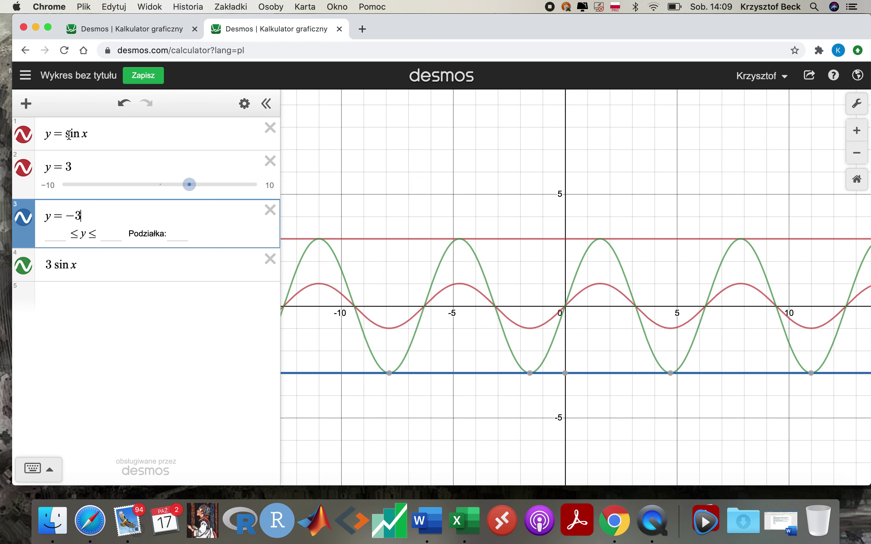
Change the fourth expression's coefficient so that it graphs 0.5 sin x
{"action": "left_click", "coordinate": [51, 262]}
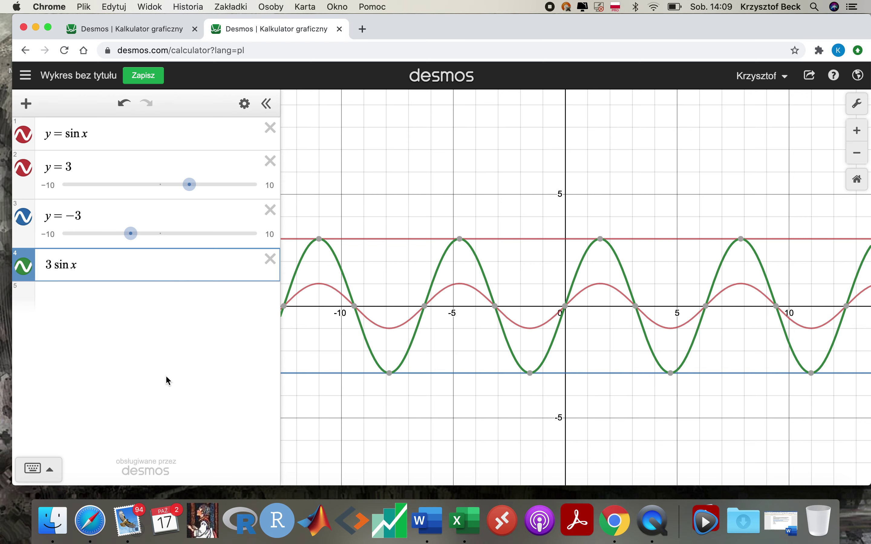
{"action": "key", "text": "BackSpace"}
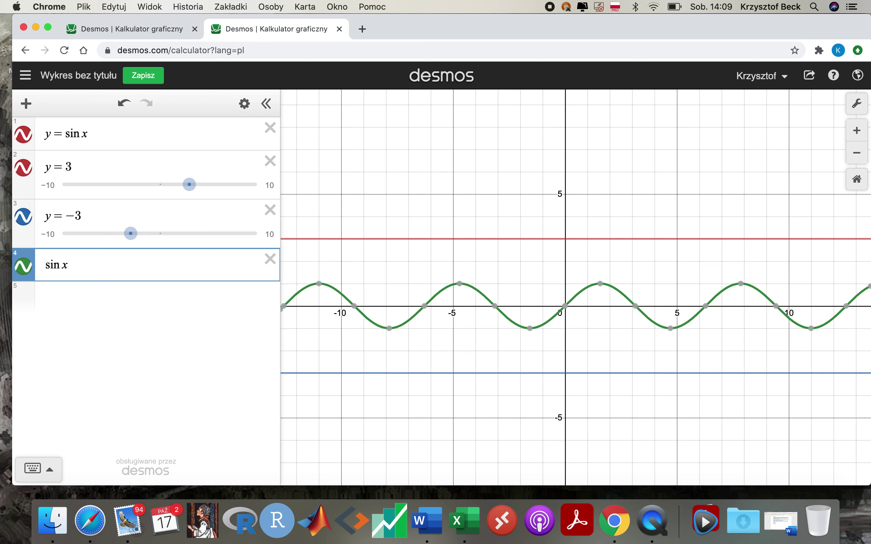
{"action": "type", "text": "0"}
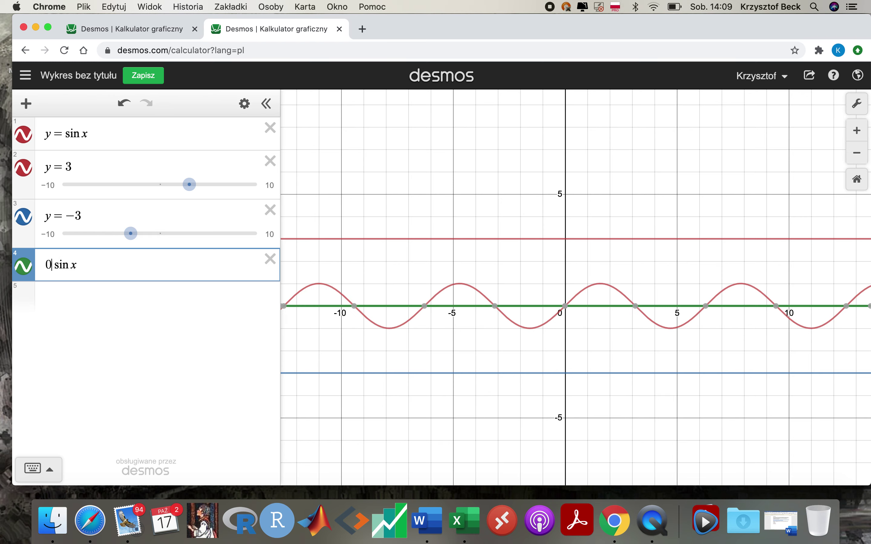
{"action": "type", "text": ".5"}
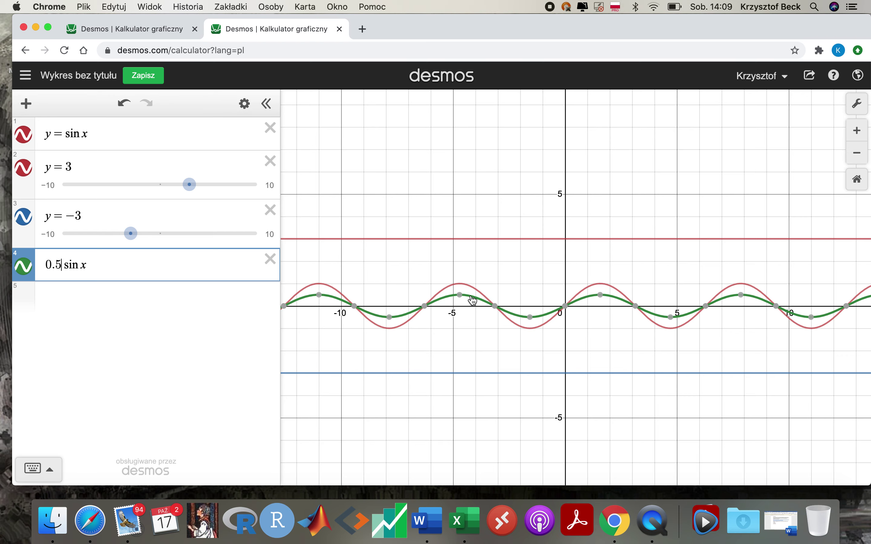
Change the two horizontal bounding lines to y=0.5 and y=-0.5
{"action": "left_click", "coordinate": [85, 166]}
{"action": "key", "text": "BackSpace"}
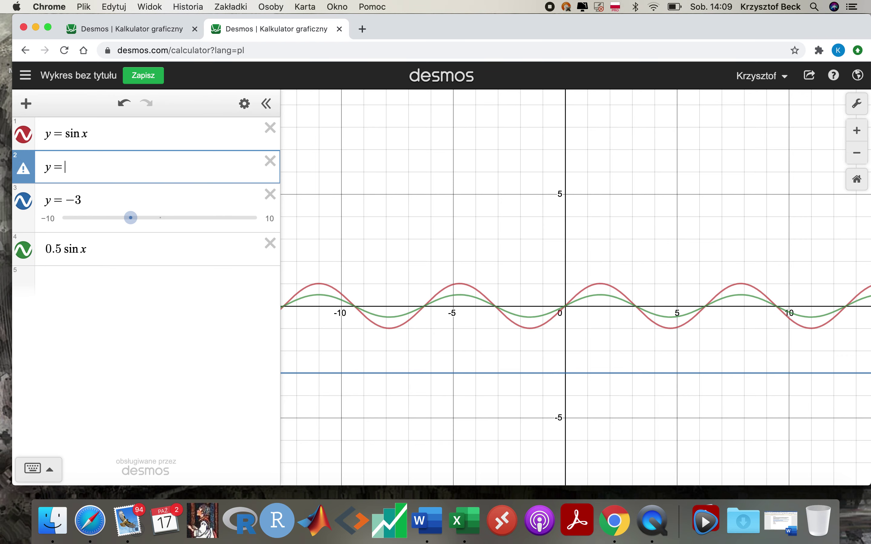
{"action": "type", "text": "0.5"}
{"action": "left_click", "coordinate": [81, 215]}
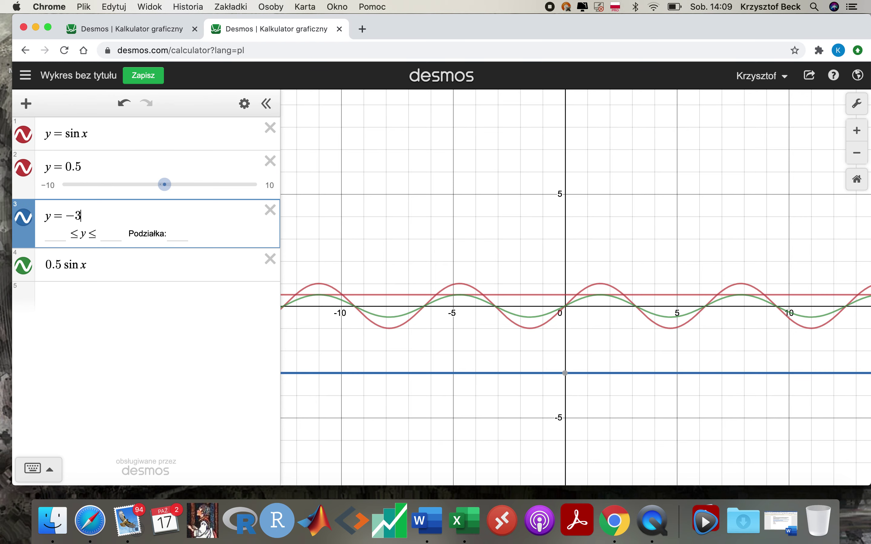
{"action": "key", "text": "BackSpace"}
{"action": "type", "text": "0.5"}
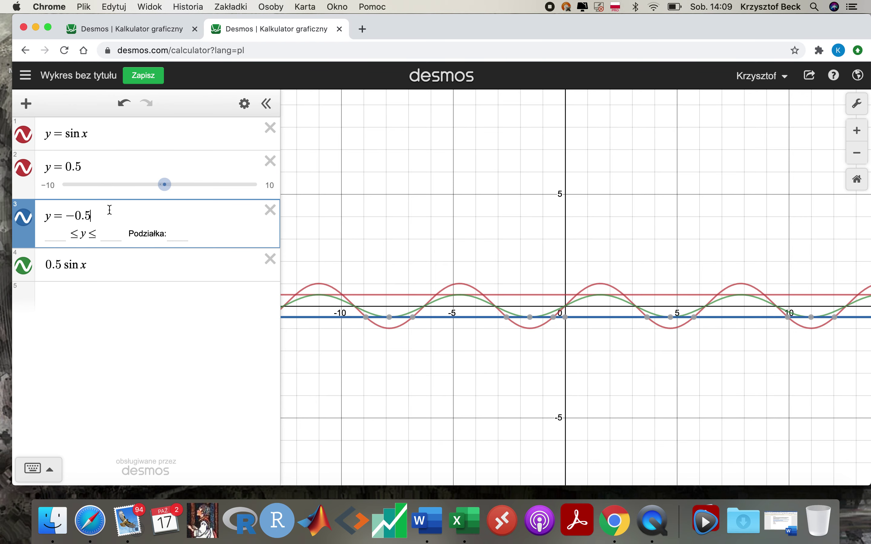
Delete both horizontal bounding lines, leaving only the two sine expressions in the list
{"action": "key", "text": "super+a"}
{"action": "key", "text": "BackSpace"}
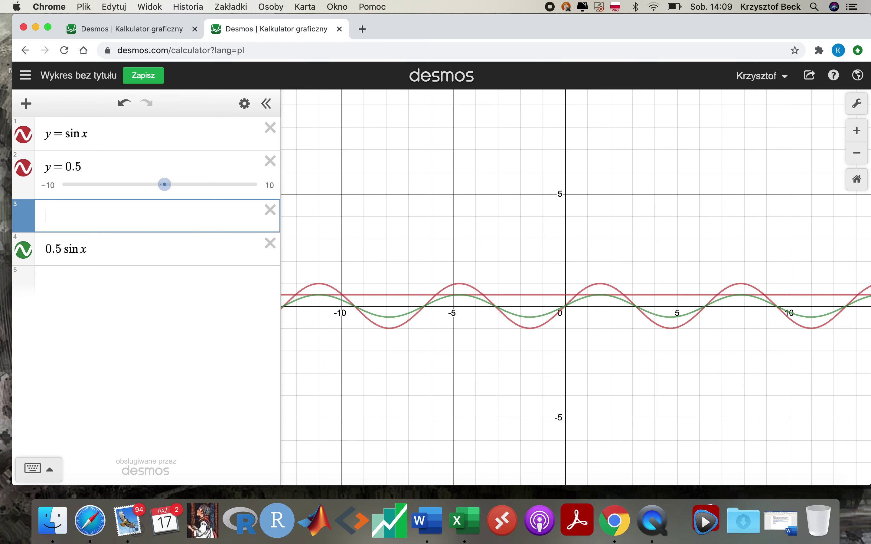
{"action": "left_click", "coordinate": [93, 171]}
{"action": "key", "text": "BackSpace"}
{"action": "key", "text": "BackSpace"}
{"action": "key", "text": "BackSpace"}
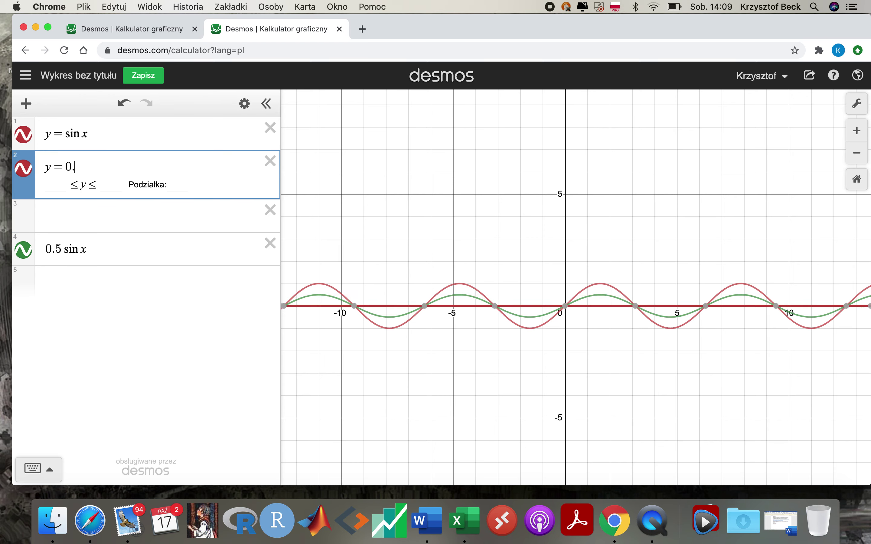
{"action": "key", "text": "BackSpace"}
{"action": "key", "text": "BackSpace"}
{"action": "key", "text": "BackSpace"}
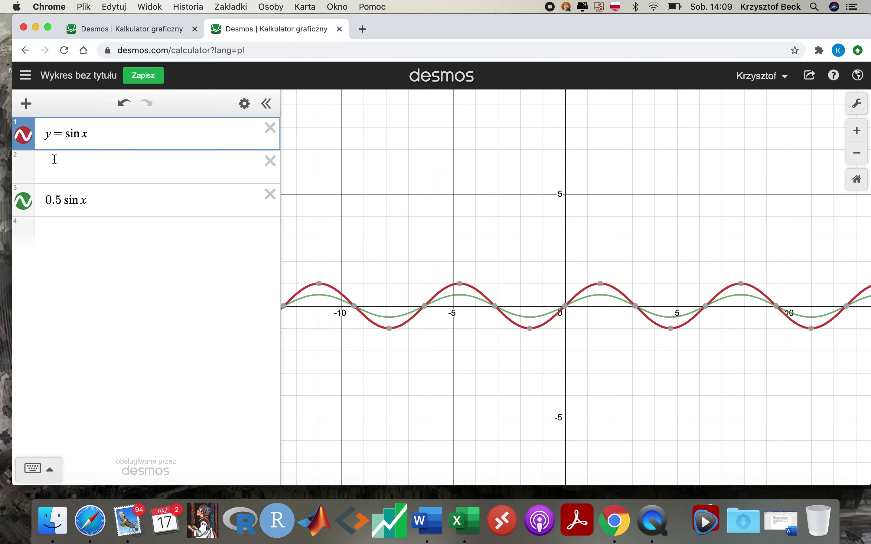
{"action": "left_click", "coordinate": [270, 161]}
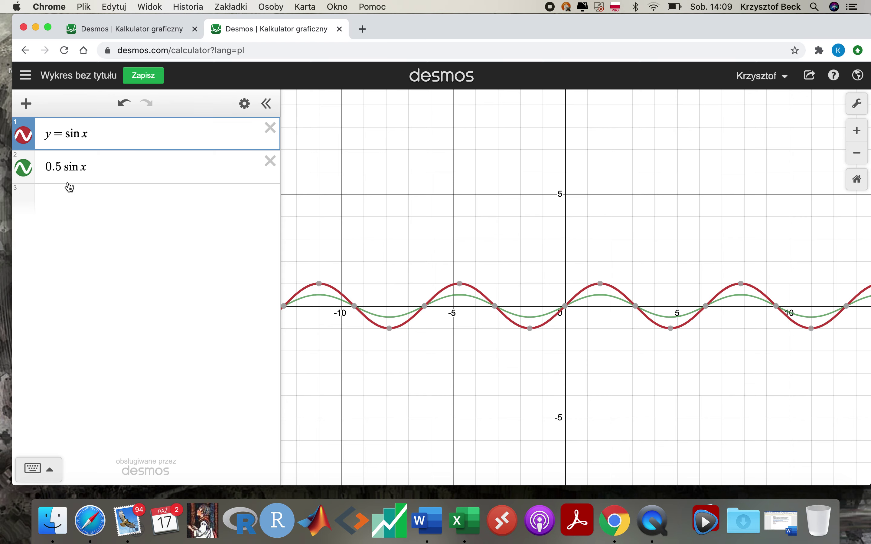
Change the second expression to -sin x and compare it with y=sin x close up around the origin
{"action": "left_click", "coordinate": [64, 166]}
{"action": "key", "text": "BackSpace"}
{"action": "key", "text": "BackSpace"}
{"action": "key", "text": "BackSpace"}
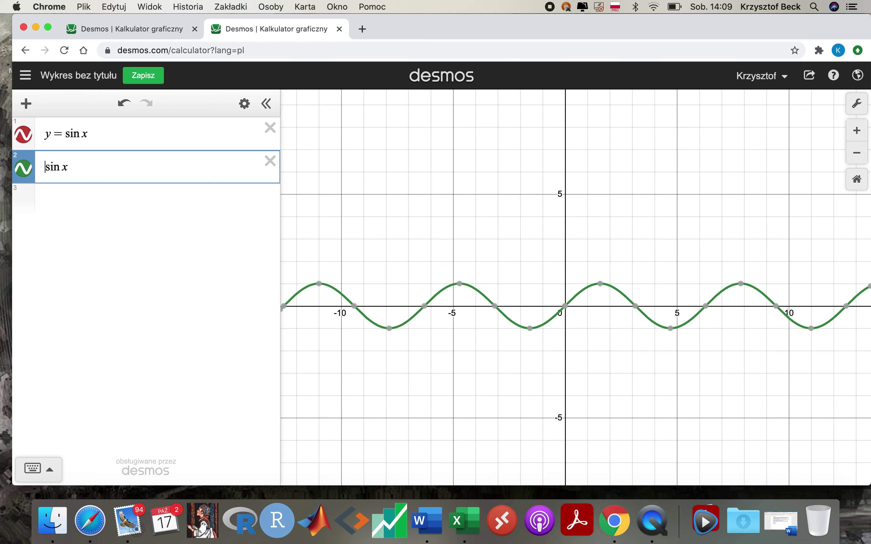
{"action": "type", "text": "-"}
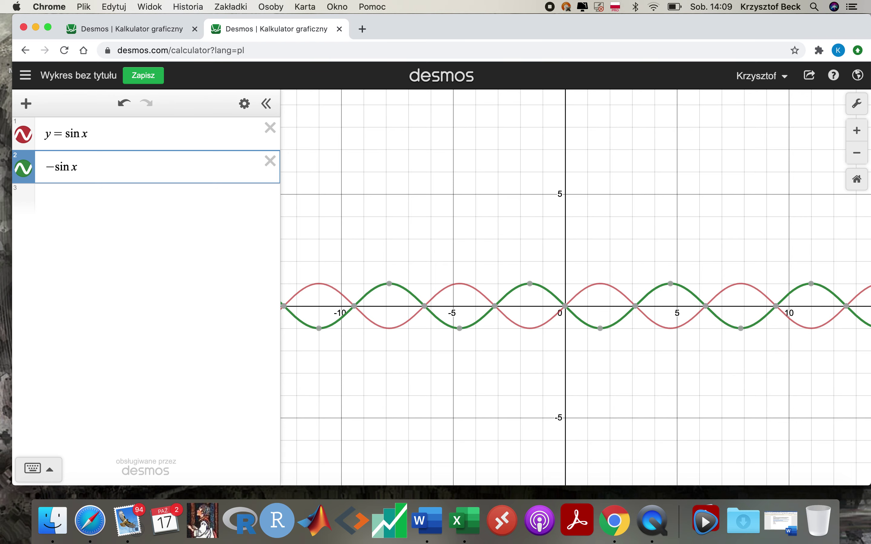
{"action": "left_click", "coordinate": [857, 132]}
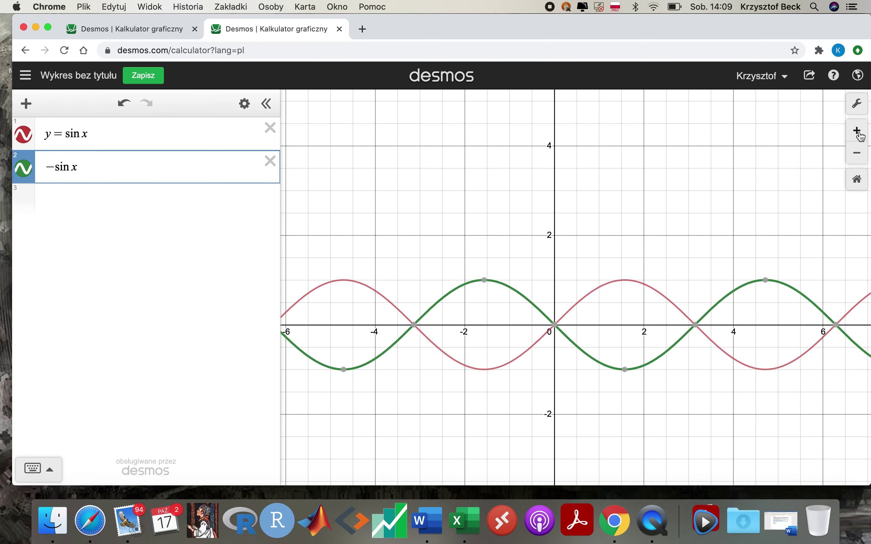
{"action": "left_click_drag", "start_coordinate": [622, 230], "coordinate": [546, 169]}
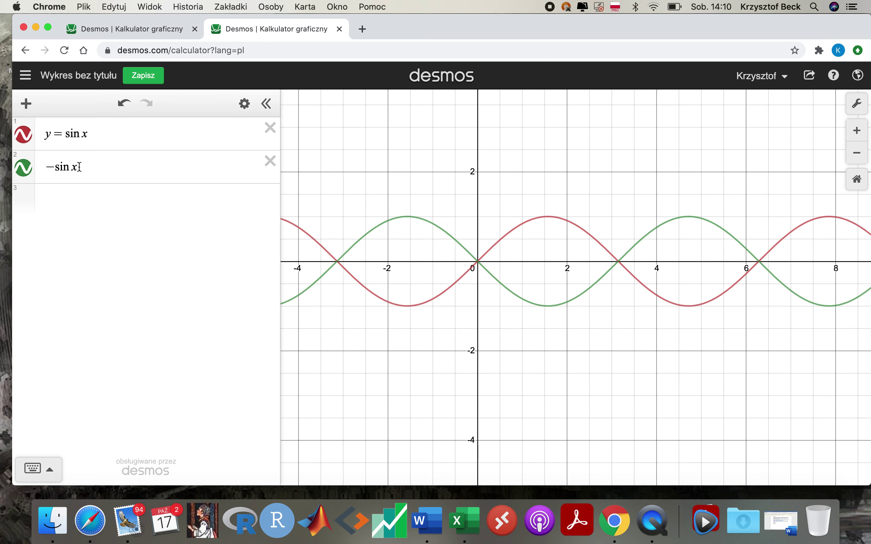
Replace the second expression with abs(sin x) to graph the absolute value of the sine
{"action": "left_click", "coordinate": [53, 167]}
{"action": "key", "text": "BackSpace"}
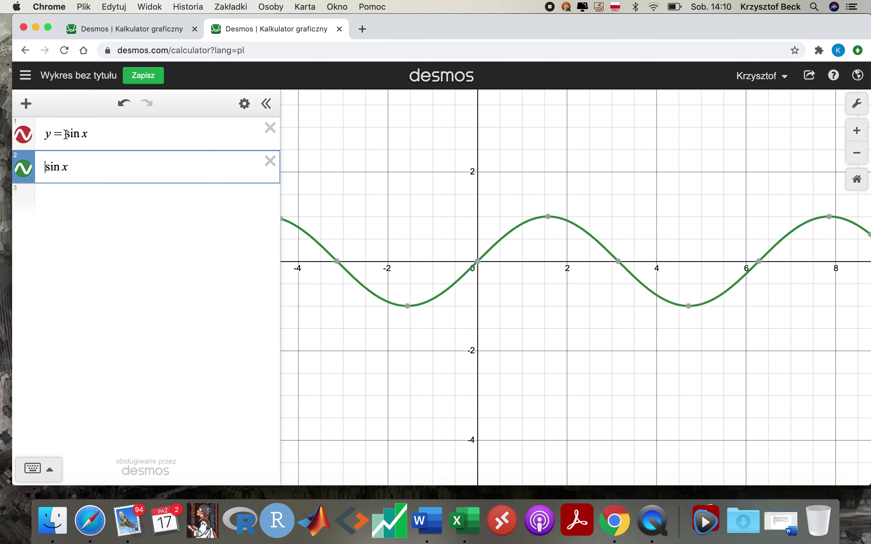
{"action": "type", "text": "abs(sin x"}
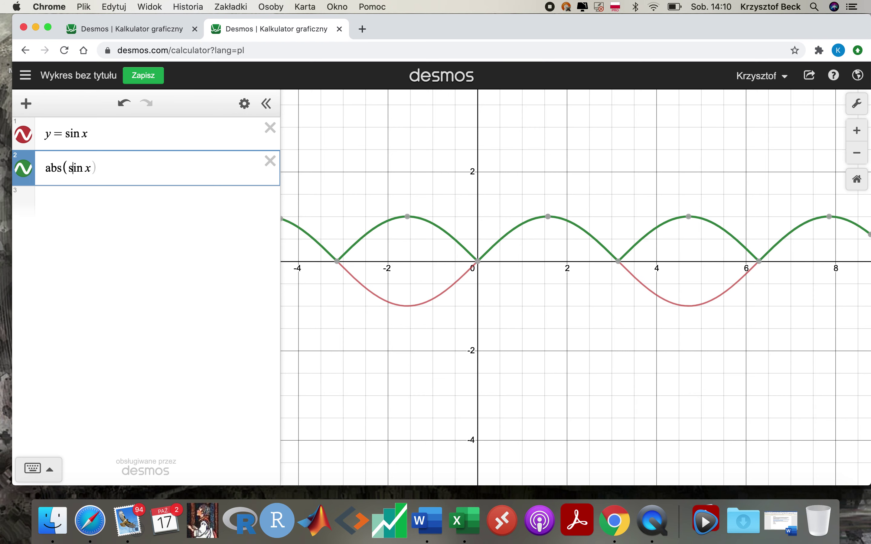
{"action": "type", "text": ")"}
{"action": "scroll", "coordinate": [467, 295], "scroll_direction": "up", "scroll_amount": 3}
{"action": "scroll", "coordinate": [467, 295], "scroll_direction": "down", "scroll_amount": 5}
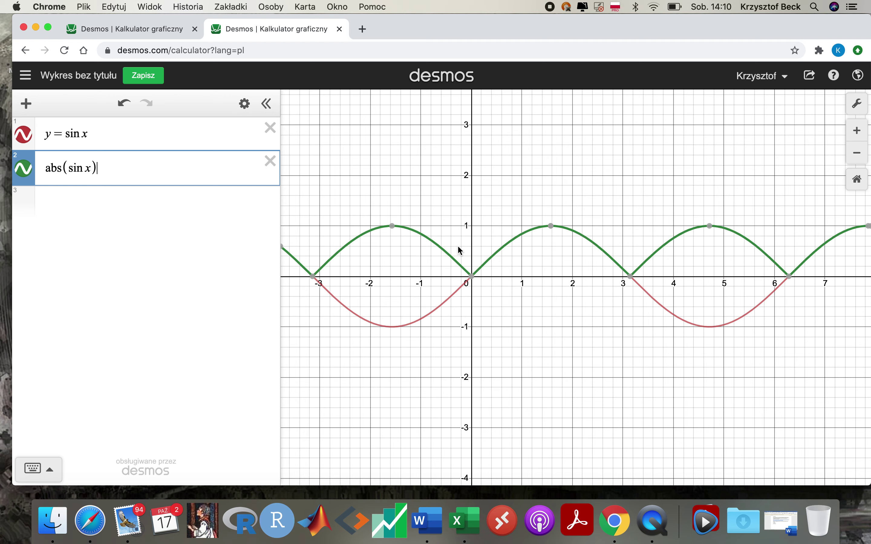
Rewrite the second expression as sin abs(x), moving the absolute value onto the argument x
{"action": "left_click", "coordinate": [67, 167]}
{"action": "key", "text": "BackSpace"}
{"action": "key", "text": "BackSpace"}
{"action": "key", "text": "BackSpace"}
{"action": "key", "text": "BackSpace"}
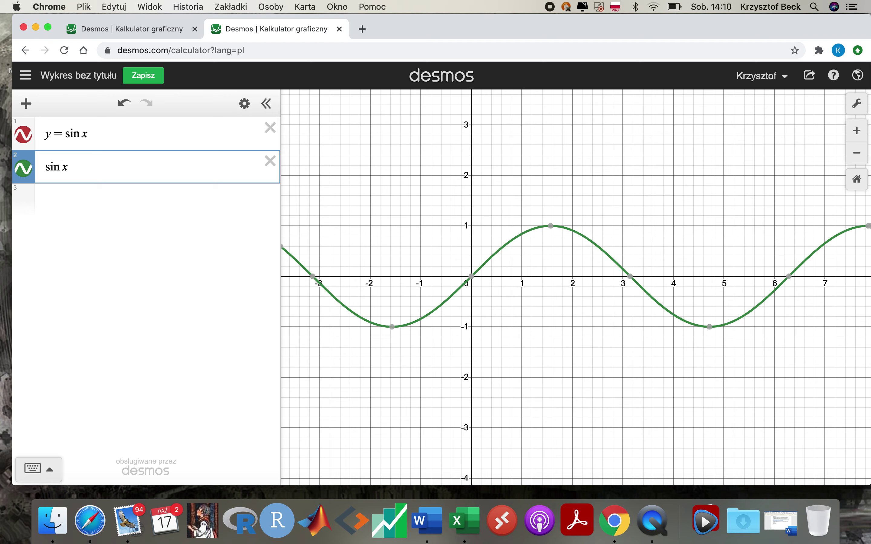
{"action": "type", "text": "abs("}
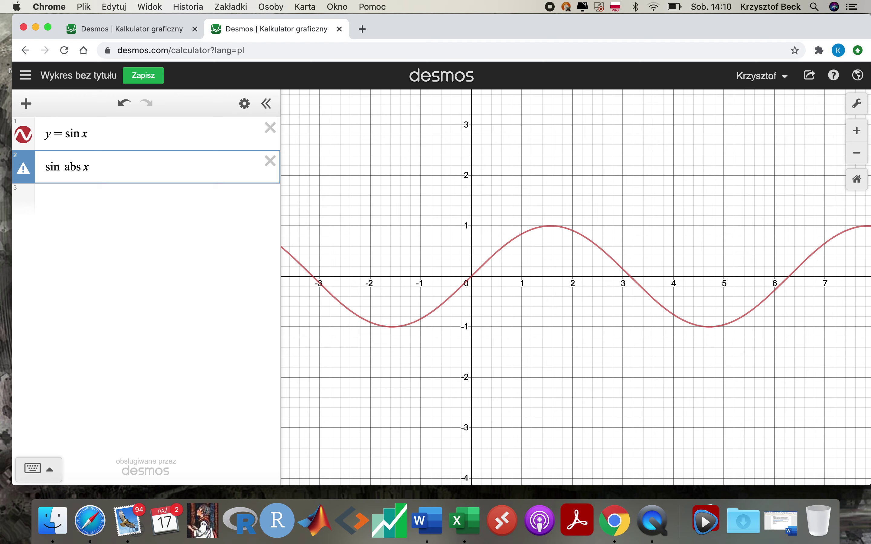
{"action": "type", "text": ")"}
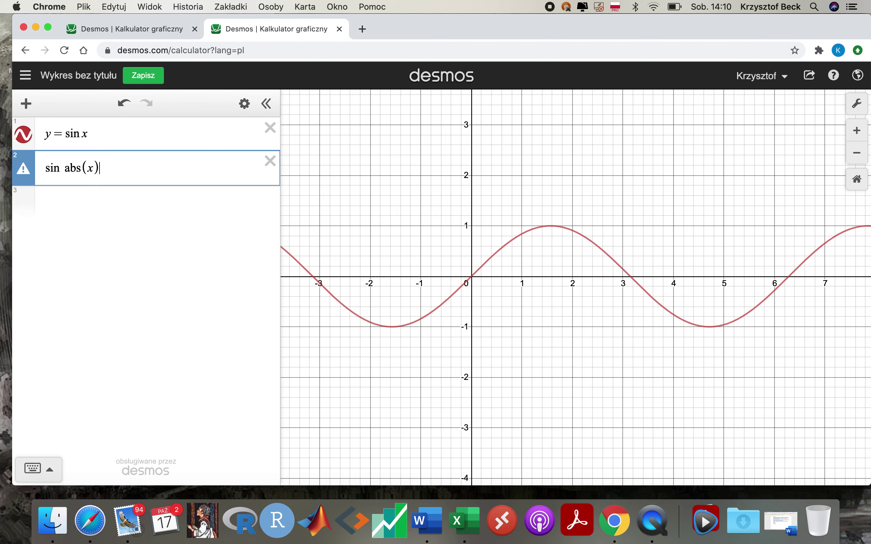
{"action": "key", "text": "Return"}
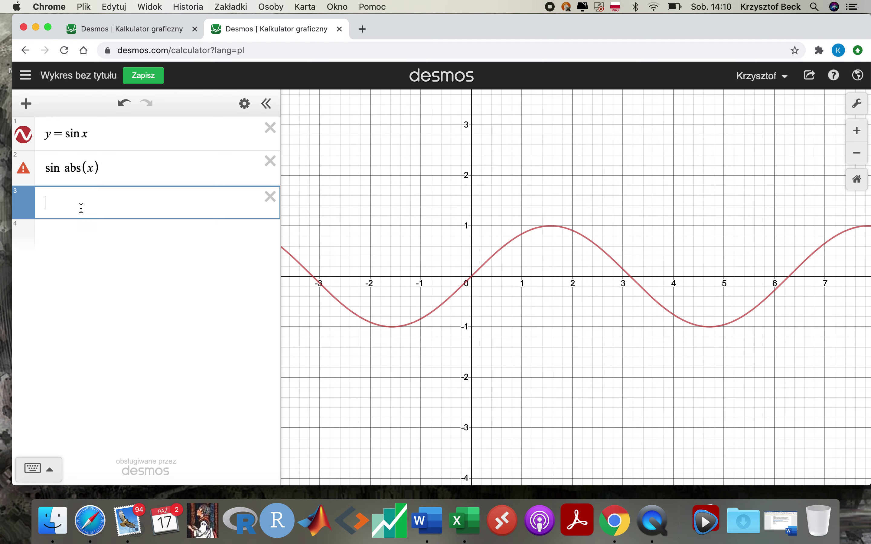
Enclose abs(x) in parentheses to graph sin(abs(x)), and compare it with y=sin x over a wider range
{"action": "left_click_drag", "start_coordinate": [64, 168], "coordinate": [133, 191]}
{"action": "key", "text": "Right"}
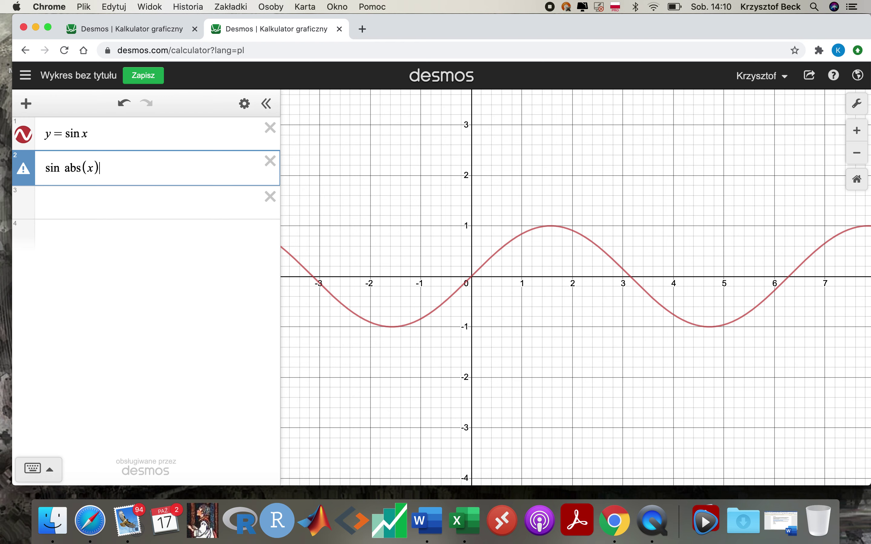
{"action": "type", "text": ")"}
{"action": "left_click", "coordinate": [87, 169]}
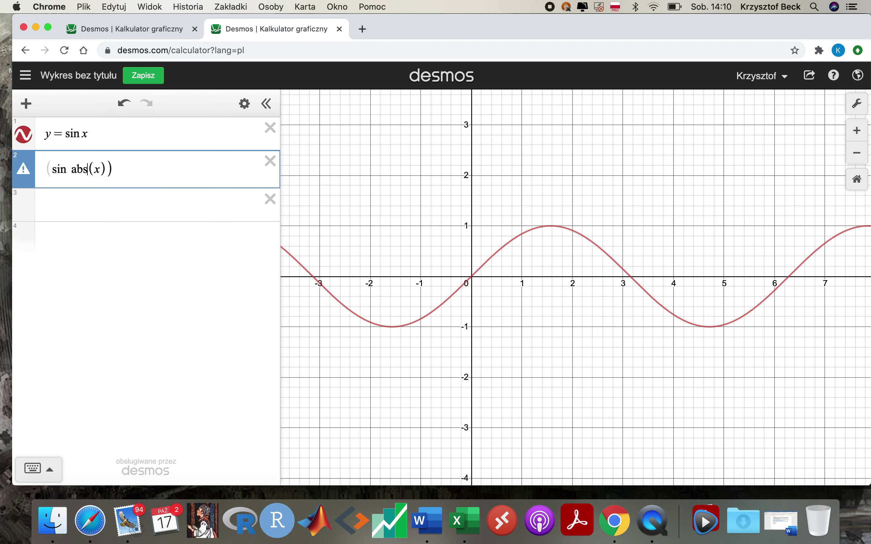
{"action": "type", "text": "("}
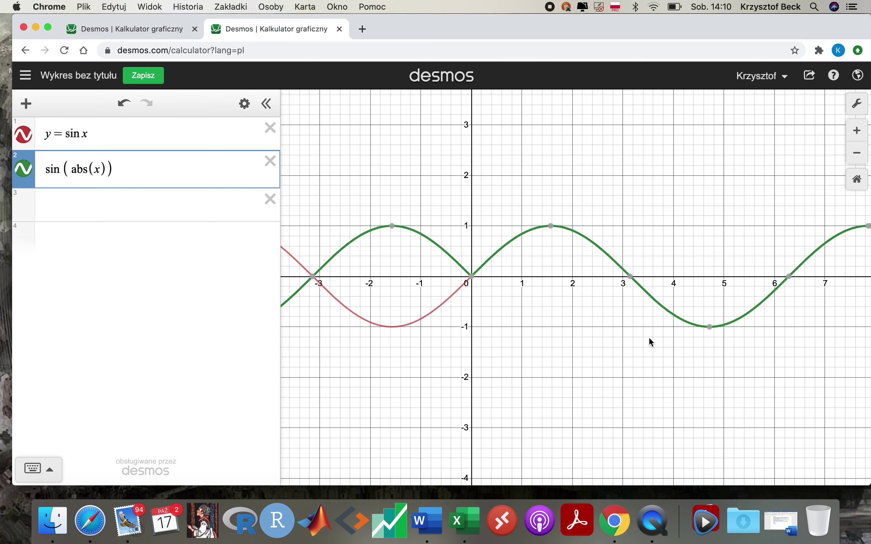
{"action": "left_click", "coordinate": [863, 154]}
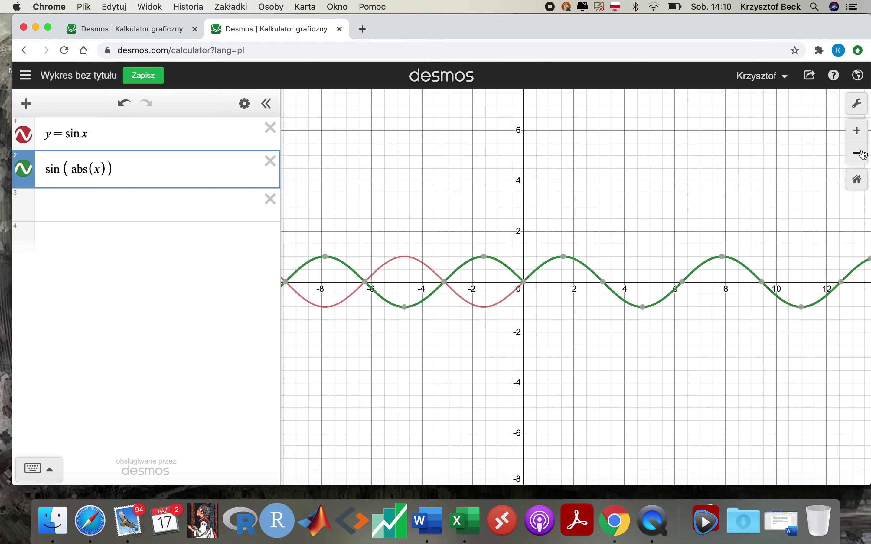
{"action": "left_click", "coordinate": [863, 155]}
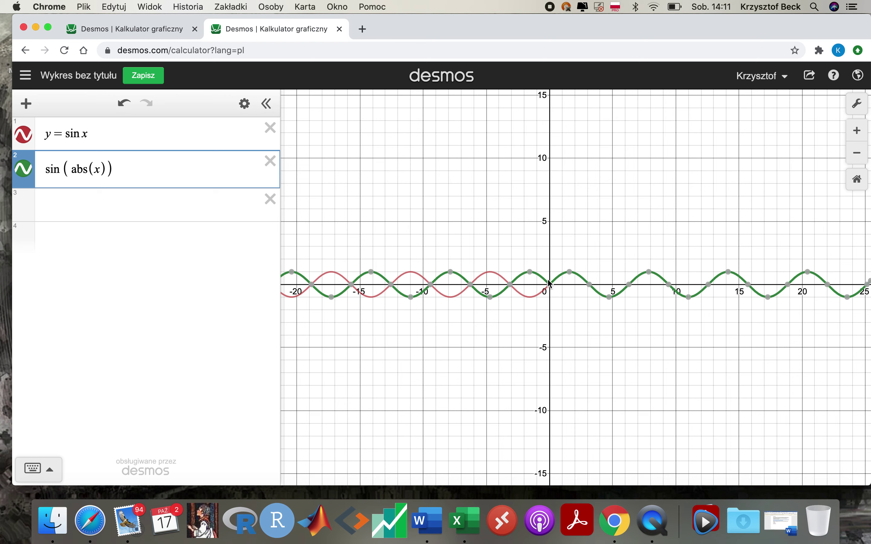
{"action": "mouse_move", "coordinate": [551, 285]}
Clear the second expression and change the first one to y=cos(x)
{"action": "left_click_drag", "start_coordinate": [128, 163], "coordinate": [21, 168]}
{"action": "key", "text": "BackSpace"}
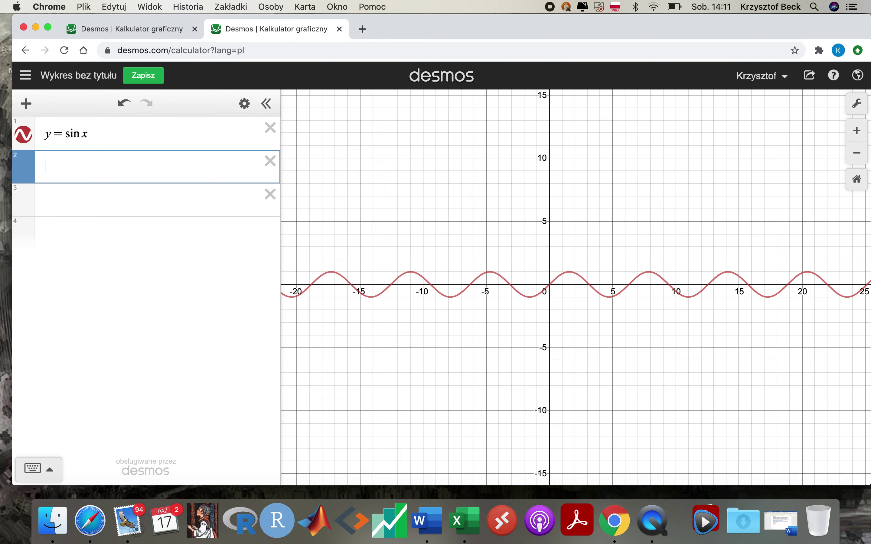
{"action": "left_click", "coordinate": [65, 134]}
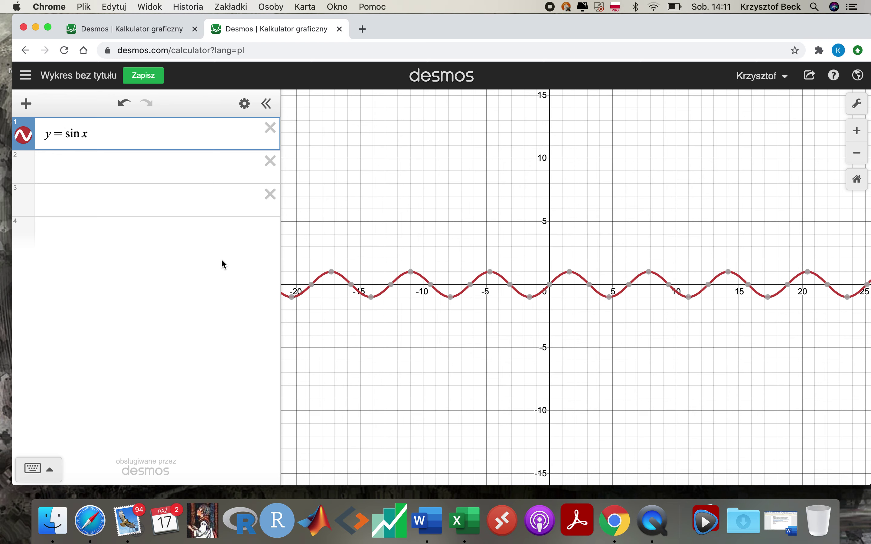
{"action": "type", "text": "cos"}
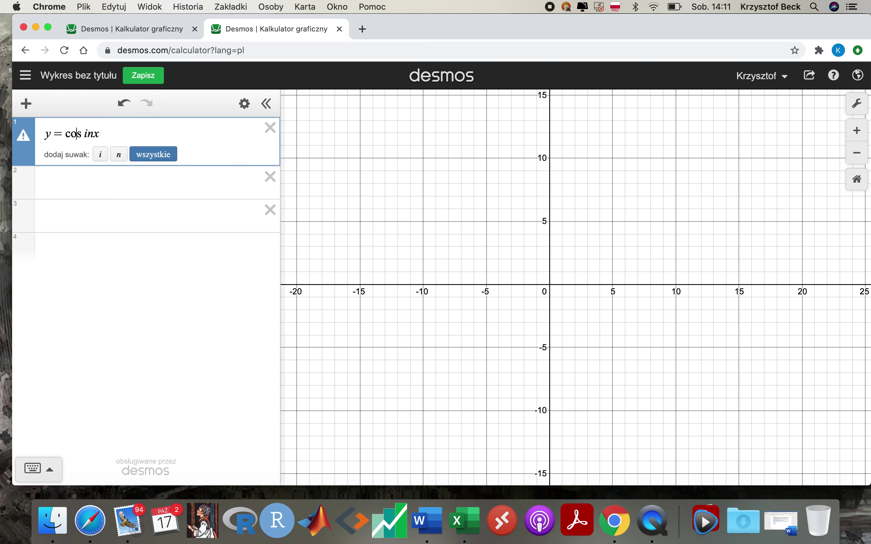
{"action": "key", "text": "BackSpace"}
{"action": "key", "text": "BackSpace"}
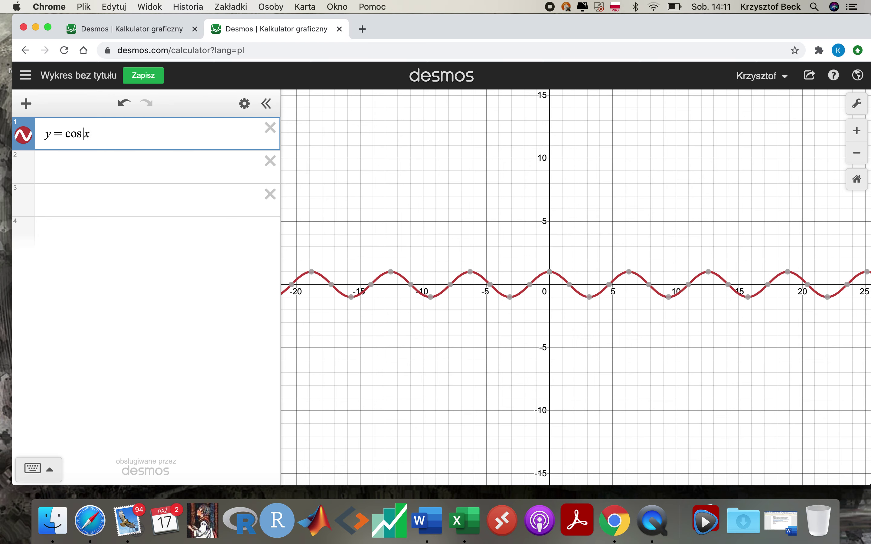
{"action": "type", "text": "(x"}
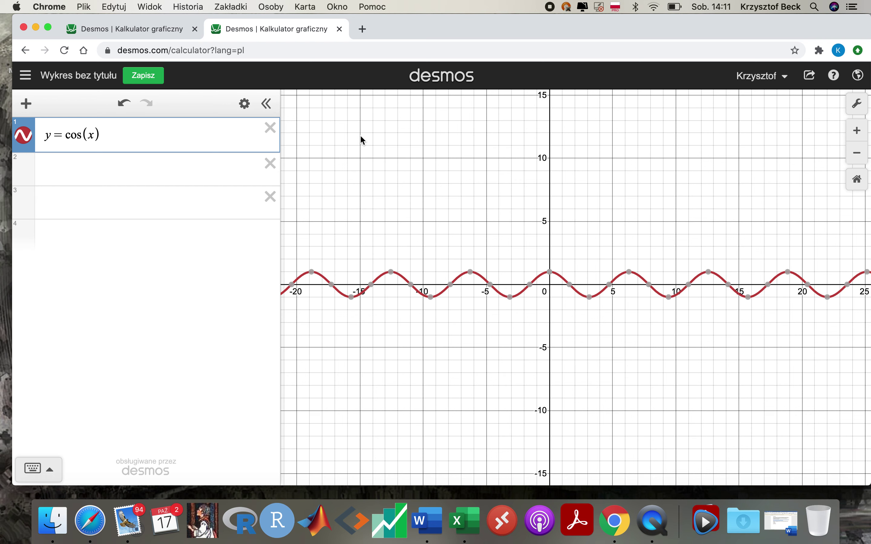
Add +π to the cosine's argument to show the shifted curve, and remove the shift again
{"action": "double_click", "coordinate": [91, 136]}
{"action": "key", "text": "Right"}
{"action": "key", "text": "Right"}
{"action": "type", "text": "+pi"}
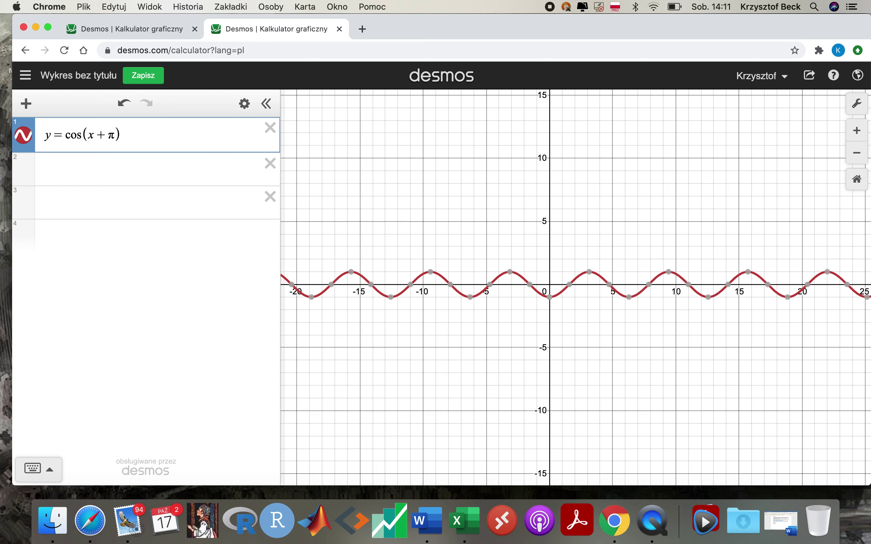
{"action": "key", "text": "BackSpace"}
{"action": "key", "text": "BackSpace"}
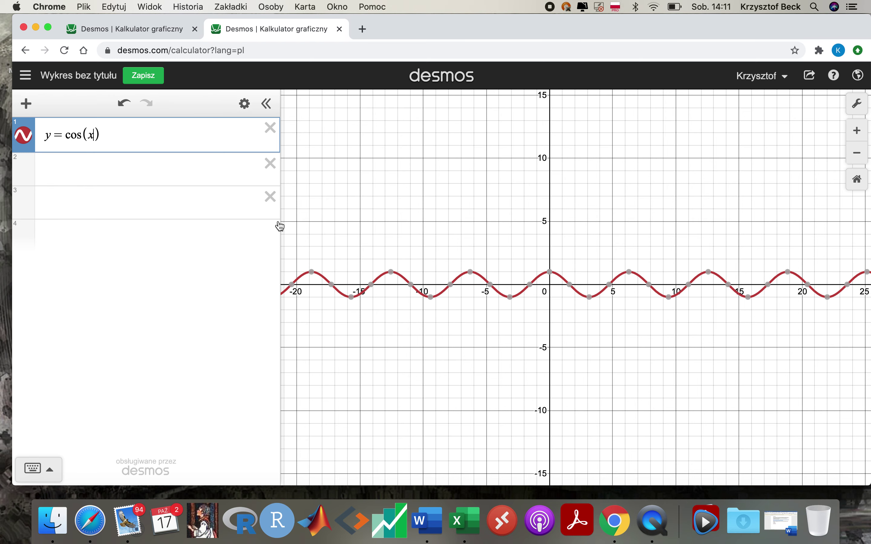
Enter y=sin(x) as the second expression and compare its curve with the cosine curve
{"action": "left_click", "coordinate": [57, 170]}
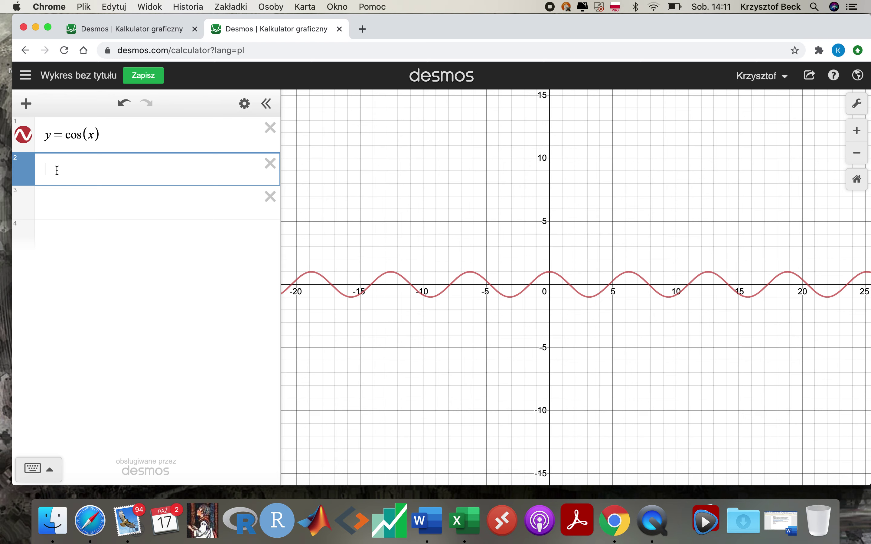
{"action": "type", "text": "y=sin("}
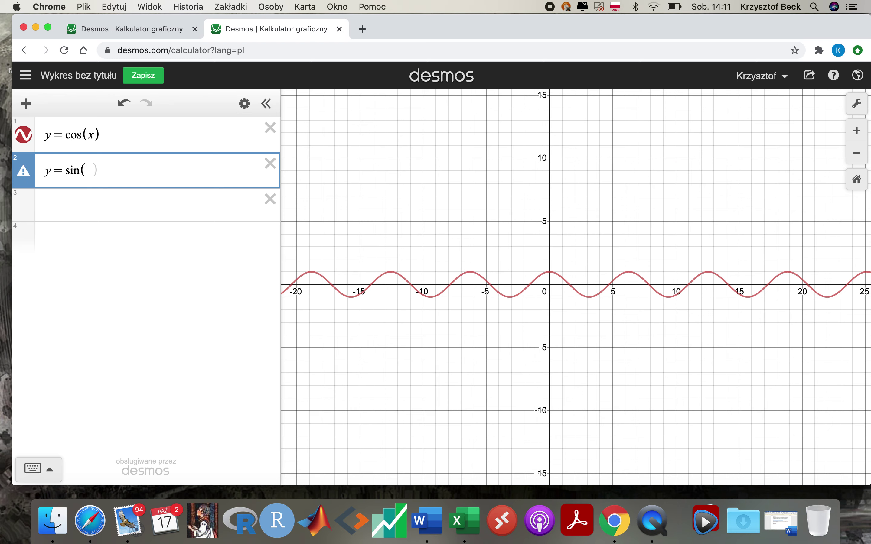
{"action": "type", "text": "x)"}
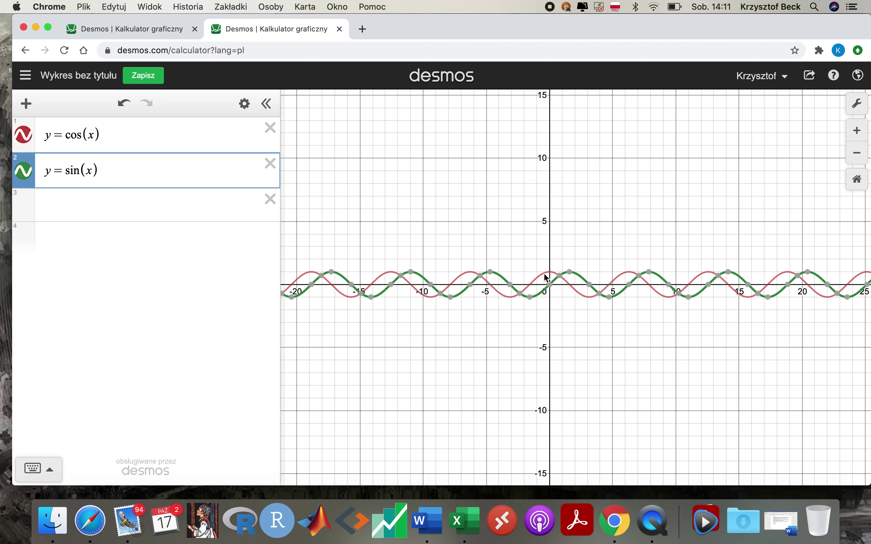
{"action": "left_click", "coordinate": [121, 148]}
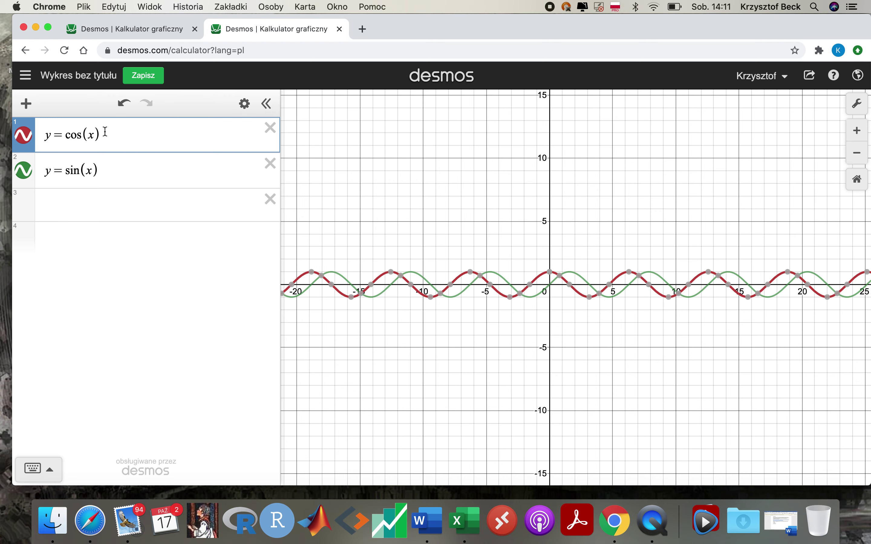
{"action": "left_click", "coordinate": [104, 171]}
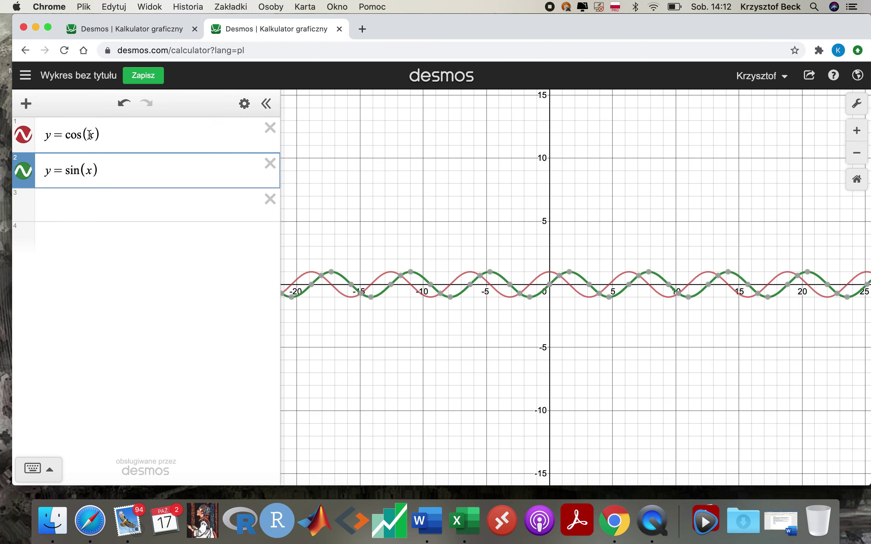
Add +π/2 to the cosine's argument in the first expression, making it y=cos(x+π/2)
{"action": "key", "text": "Up"}
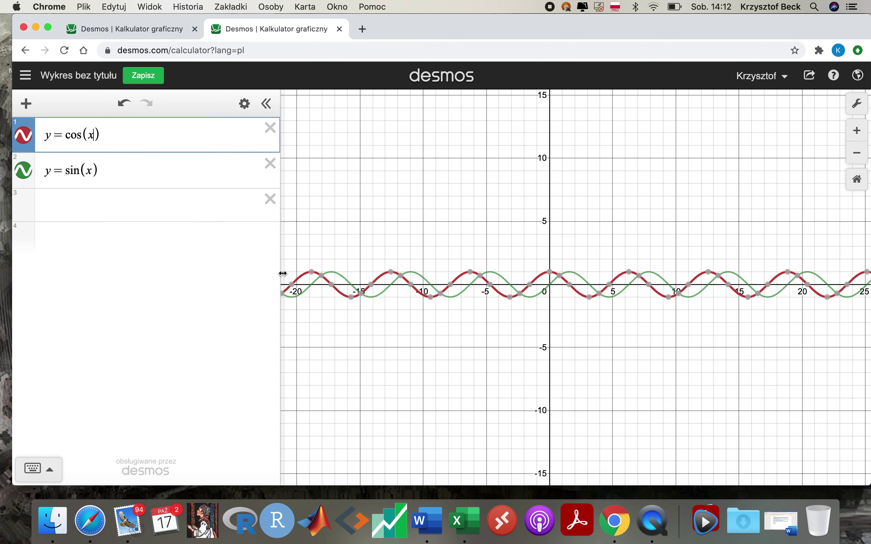
{"action": "type", "text": "+pi"}
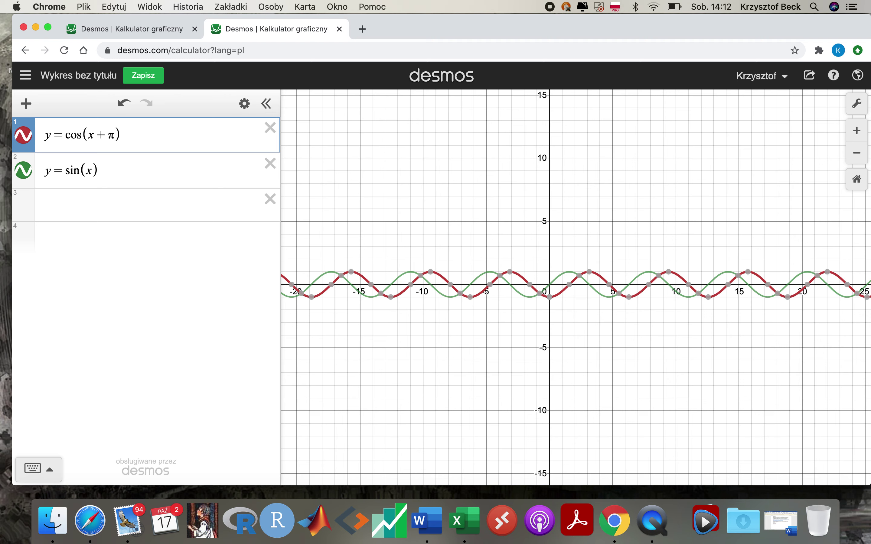
{"action": "type", "text": "/2"}
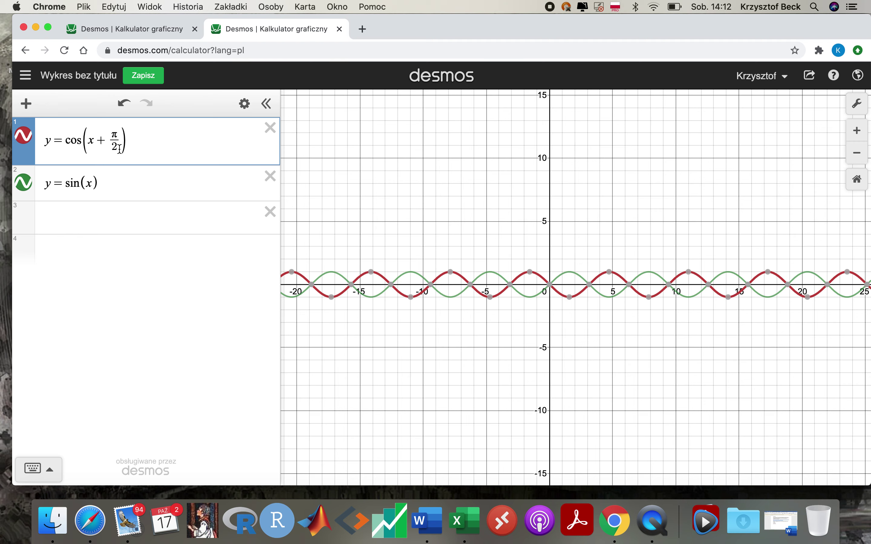
Change the shift's sign so the first expression reads y=cos(x−π/2), and highlight the −π/2 term
{"action": "left_click", "coordinate": [104, 139]}
{"action": "key", "text": "BackSpace"}
{"action": "type", "text": "-"}
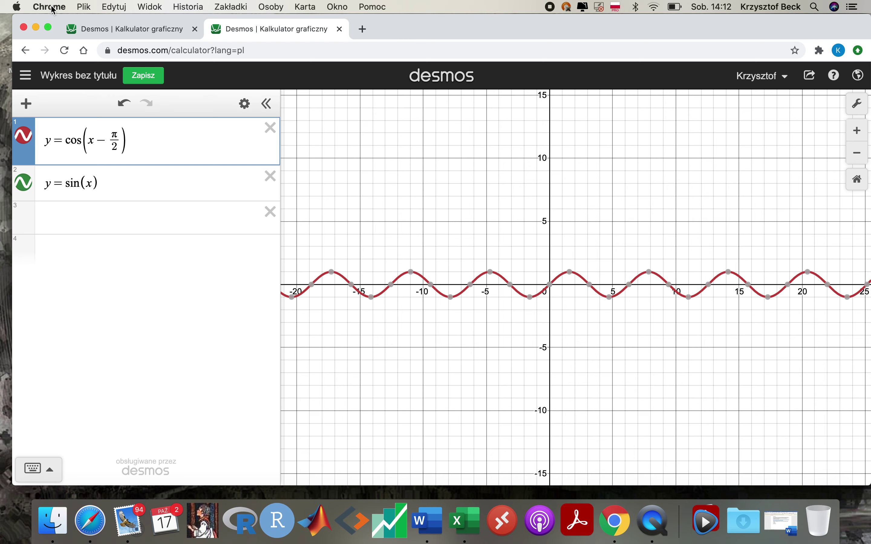
{"action": "key", "text": "shift+Right"}
{"action": "left_click_drag", "start_coordinate": [98, 140], "coordinate": [118, 142]}
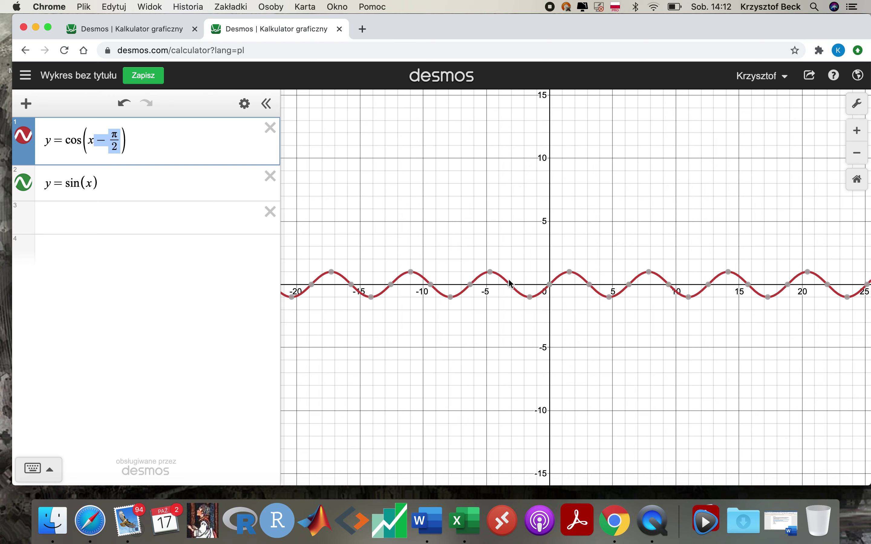
Add +π/2 to the sine's argument in the second expression, making it y=sin(x+π/2)
{"action": "left_click", "coordinate": [92, 181]}
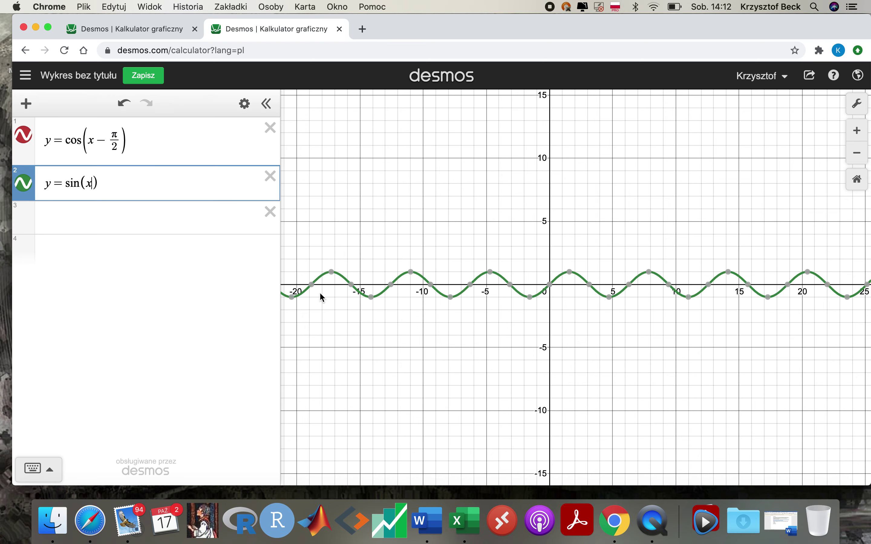
{"action": "type", "text": "+"}
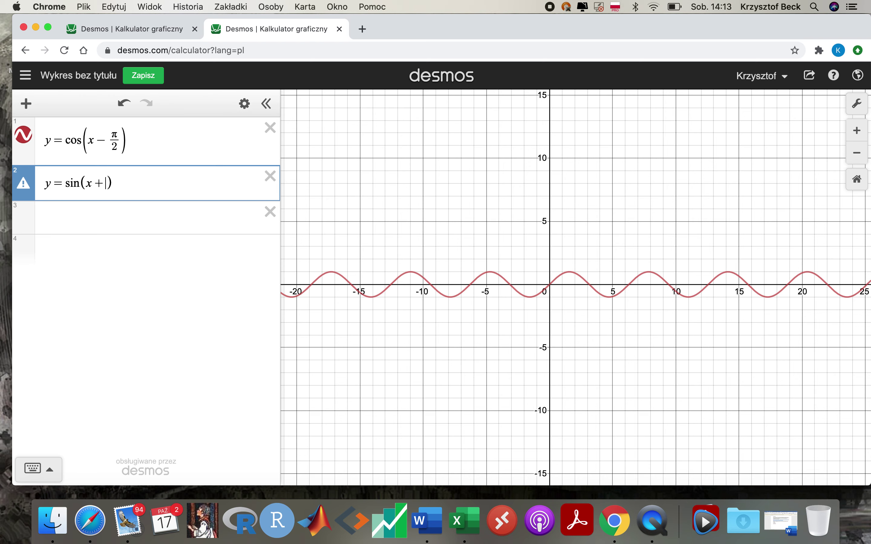
{"action": "type", "text": "pi/2"}
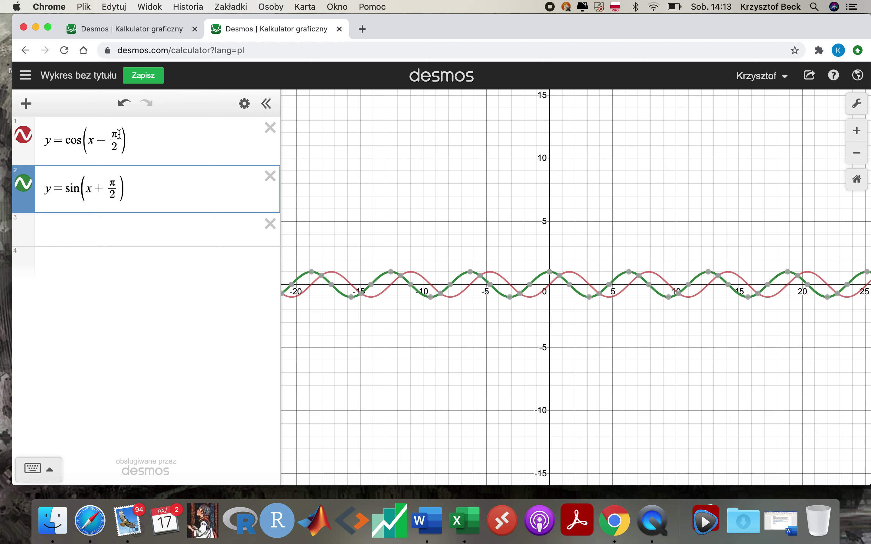
Remove the −π/2 shift from the first expression to restore y=cos(x), and clear the sine expression
{"action": "left_click_drag", "start_coordinate": [117, 136], "coordinate": [98, 140]}
{"action": "key", "text": "BackSpace"}
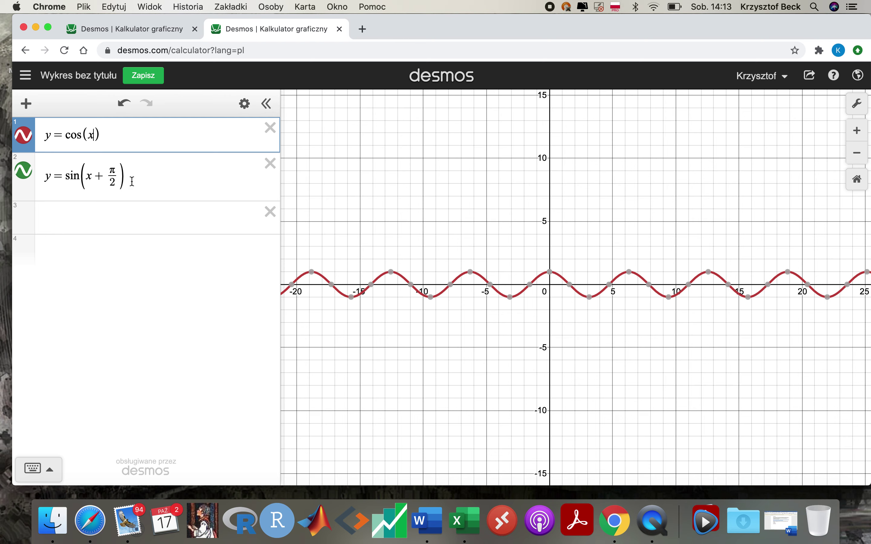
{"action": "left_click_drag", "start_coordinate": [130, 178], "coordinate": [23, 181]}
{"action": "key", "text": "BackSpace"}
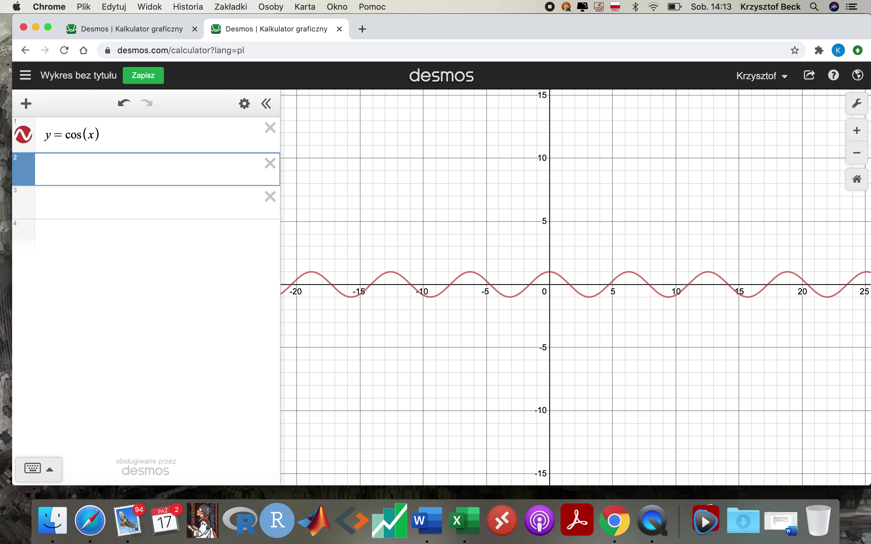
Enter y=cos(2x) as the second expression and compare its period with that of y=cos(x)
{"action": "type", "text": "ycos("}
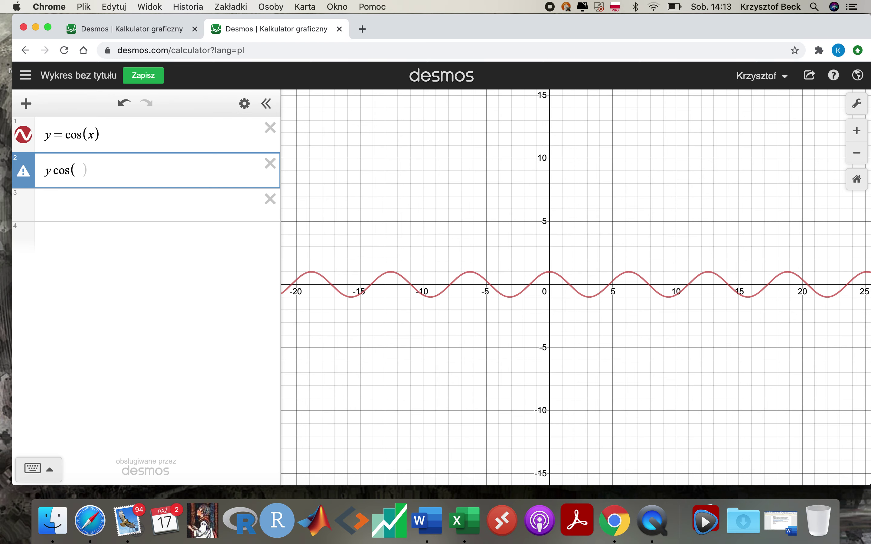
{"action": "type", "text": "2x)"}
{"action": "key", "text": "Return"}
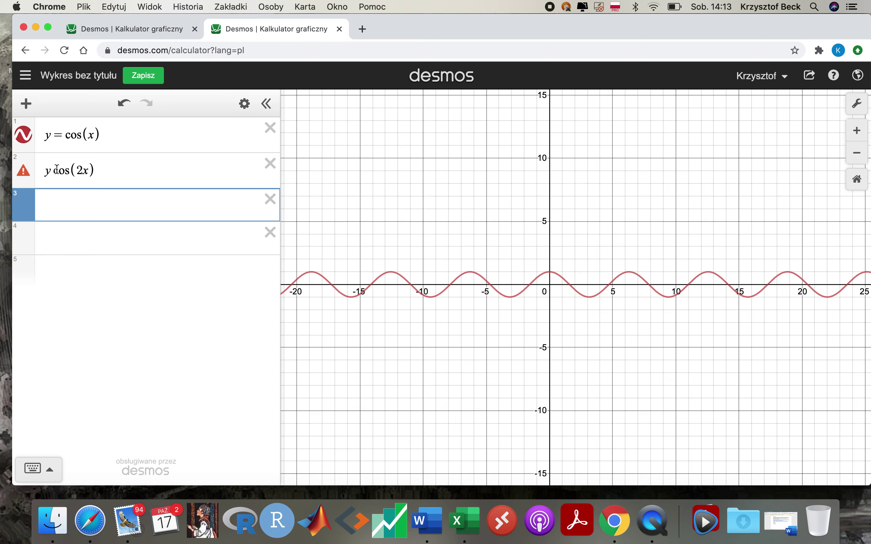
{"action": "left_click_drag", "start_coordinate": [50, 170], "coordinate": [143, 221]}
{"action": "key", "text": "Left"}
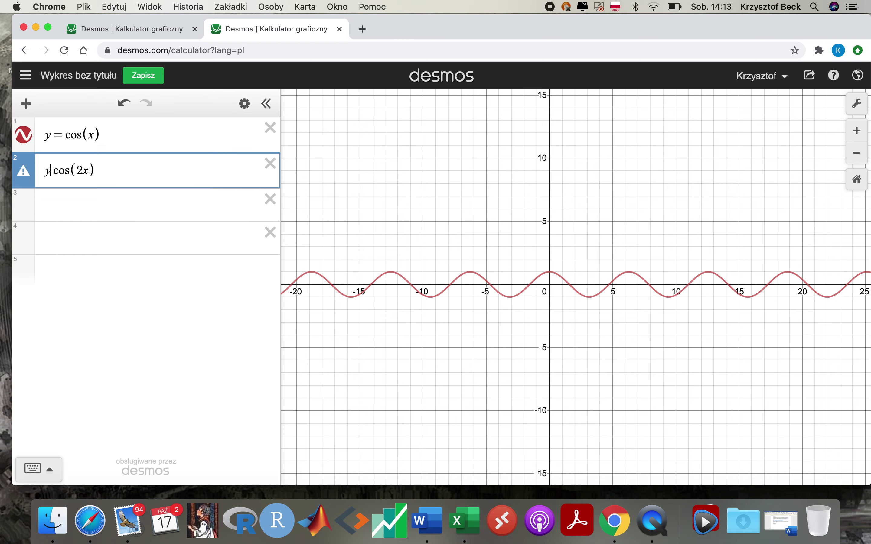
{"action": "type", "text": "="}
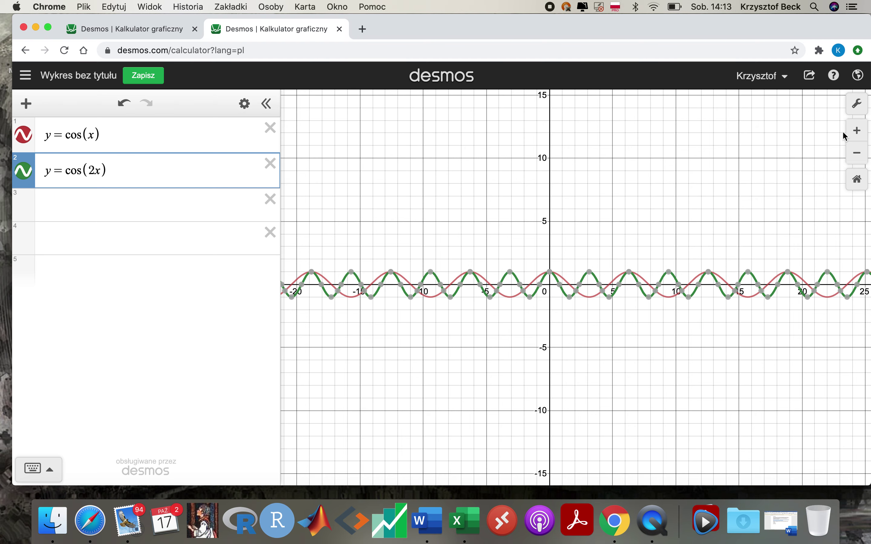
{"action": "left_click", "coordinate": [857, 131]}
{"action": "left_click", "coordinate": [857, 132]}
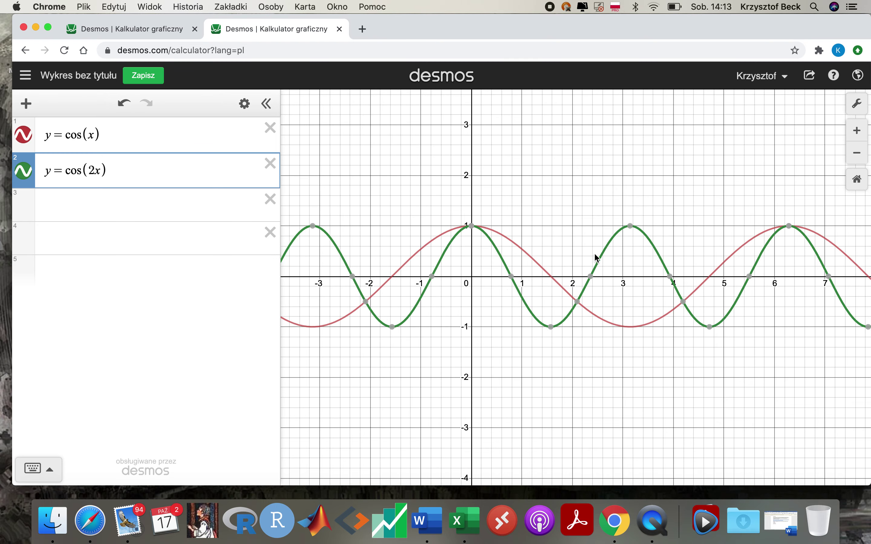
{"action": "mouse_move", "coordinate": [367, 305]}
{"action": "mouse_move", "coordinate": [792, 232]}
{"action": "mouse_move", "coordinate": [634, 231]}
Change the second expression's coefficient to 0.5, making it y=cos(0.5x), and compare it with y=cos(x)
{"action": "left_click", "coordinate": [95, 169]}
{"action": "key", "text": "BackSpace"}
{"action": "type", "text": "0.5"}
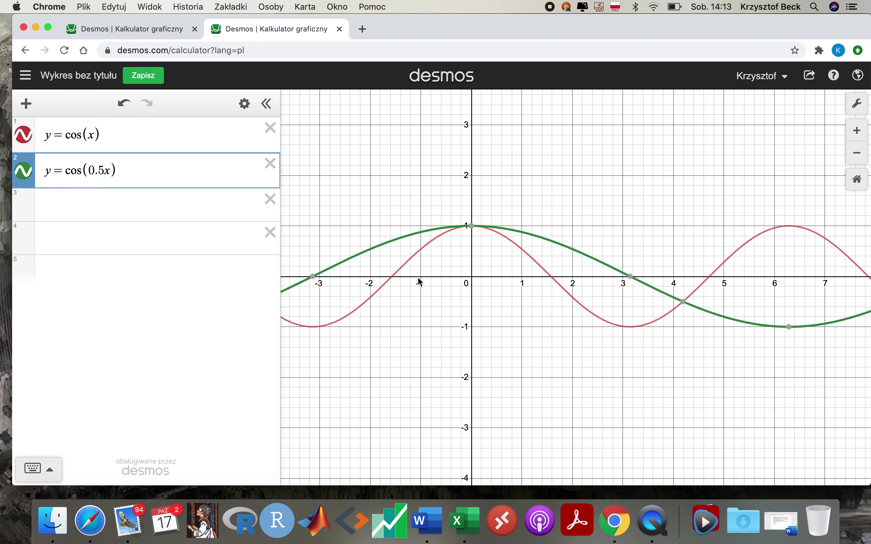
{"action": "left_click", "coordinate": [857, 152]}
{"action": "left_click", "coordinate": [857, 153]}
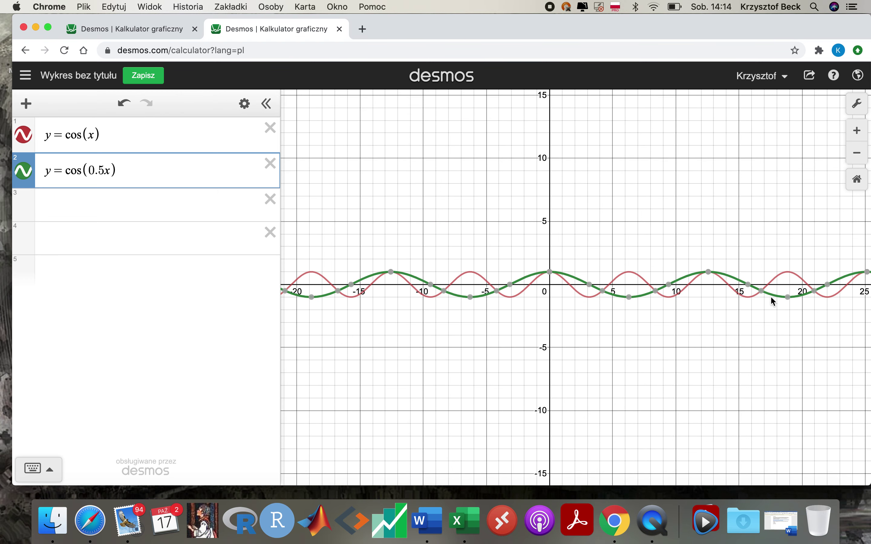
{"action": "mouse_move", "coordinate": [816, 292]}
Replace cos(x) in the first expression with the tangent function so it reads y=tan(x)
{"action": "left_click", "coordinate": [98, 131]}
{"action": "key", "text": "BackSpace"}
{"action": "key", "text": "BackSpace"}
{"action": "key", "text": "BackSpace"}
{"action": "key", "text": "BackSpace"}
{"action": "key", "text": "BackSpace"}
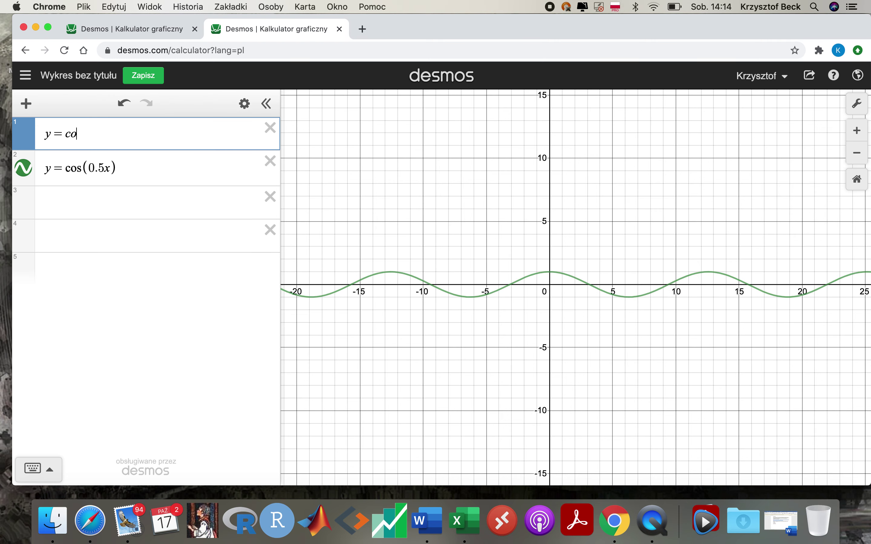
{"action": "key", "text": "BackSpace"}
{"action": "type", "text": "tg("}
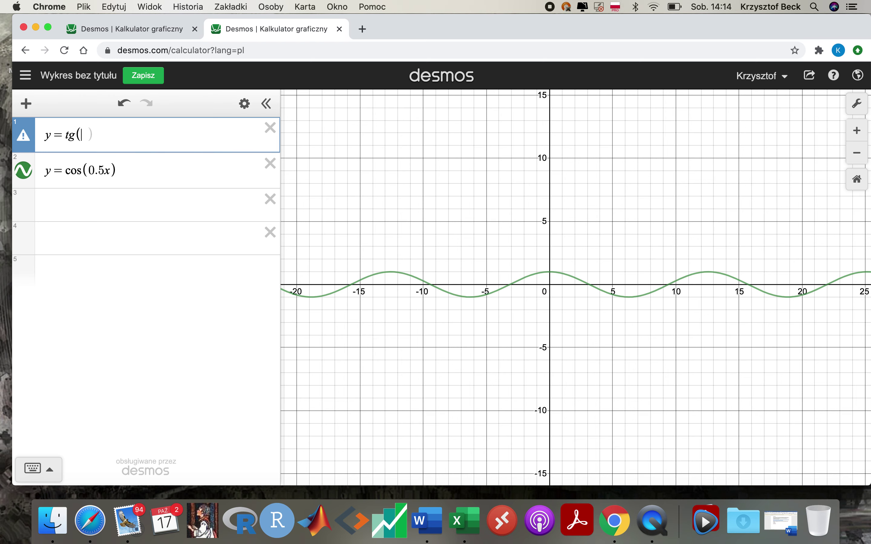
{"action": "key", "text": "BackSpace"}
{"action": "key", "text": "BackSpace"}
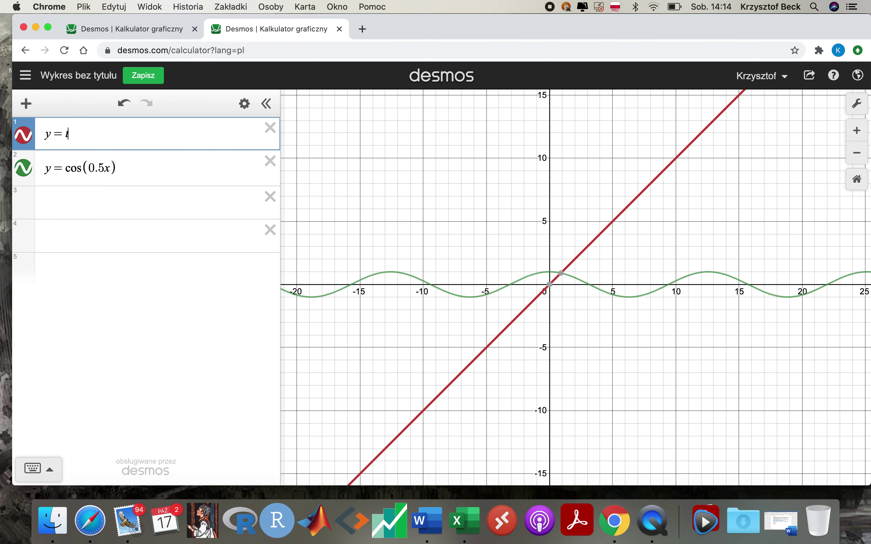
{"action": "type", "text": "an"}
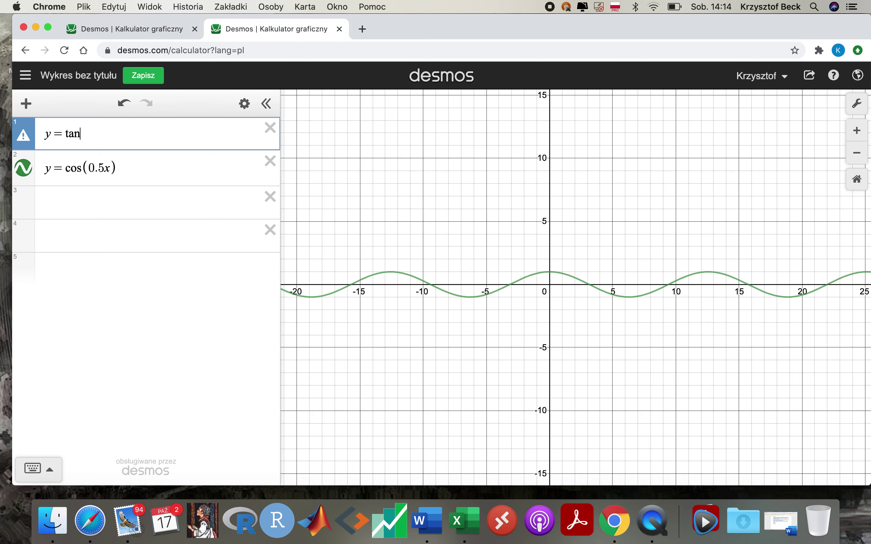
{"action": "type", "text": "(x"}
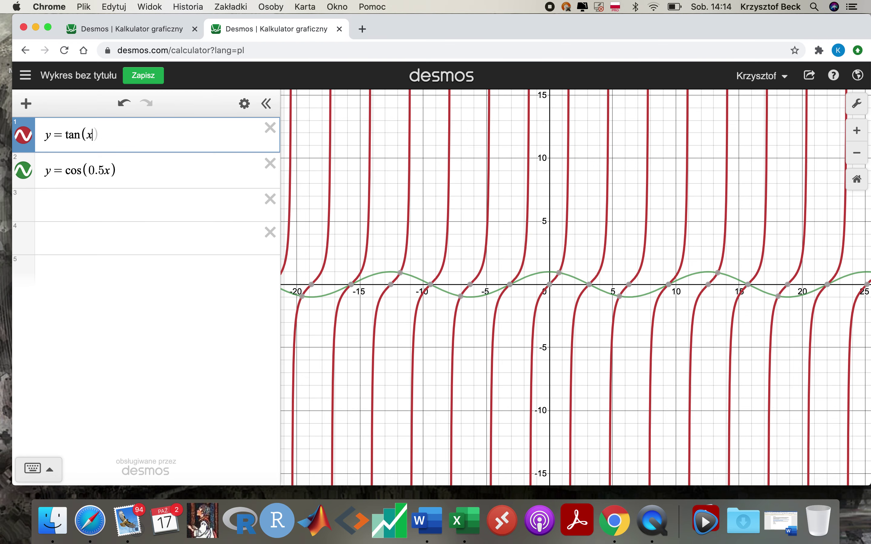
{"action": "type", "text": ")"}
Delete the y=cos(0.5x) expression and examine the tangent curve's branches around the origin
{"action": "left_click", "coordinate": [270, 164]}
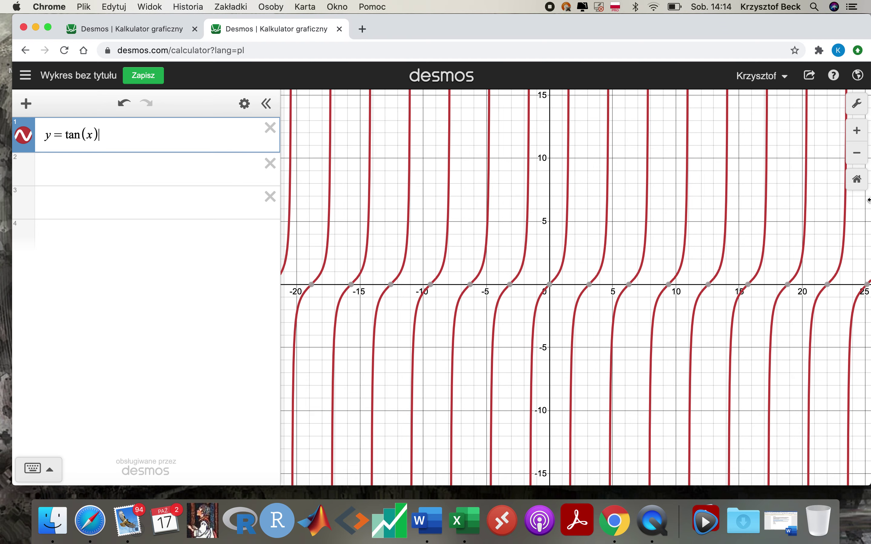
{"action": "left_click", "coordinate": [856, 130]}
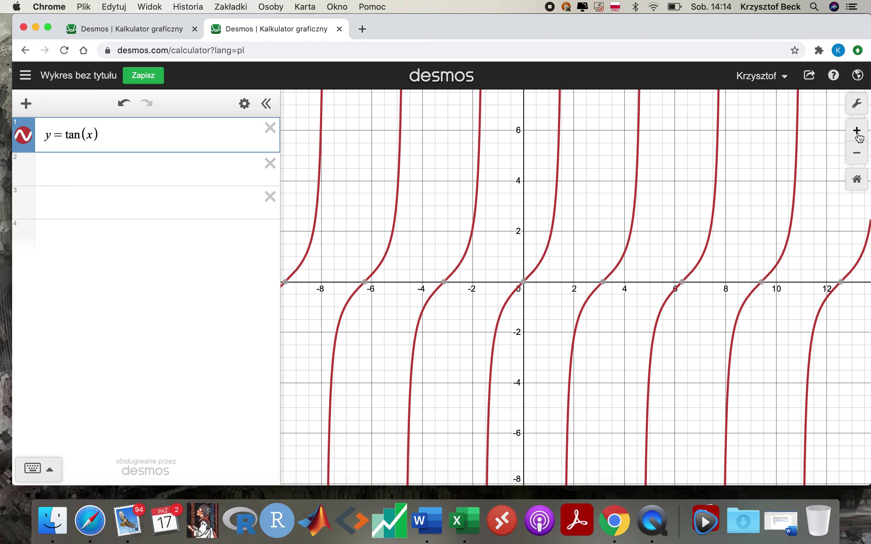
{"action": "left_click_drag", "start_coordinate": [579, 247], "coordinate": [589, 284]}
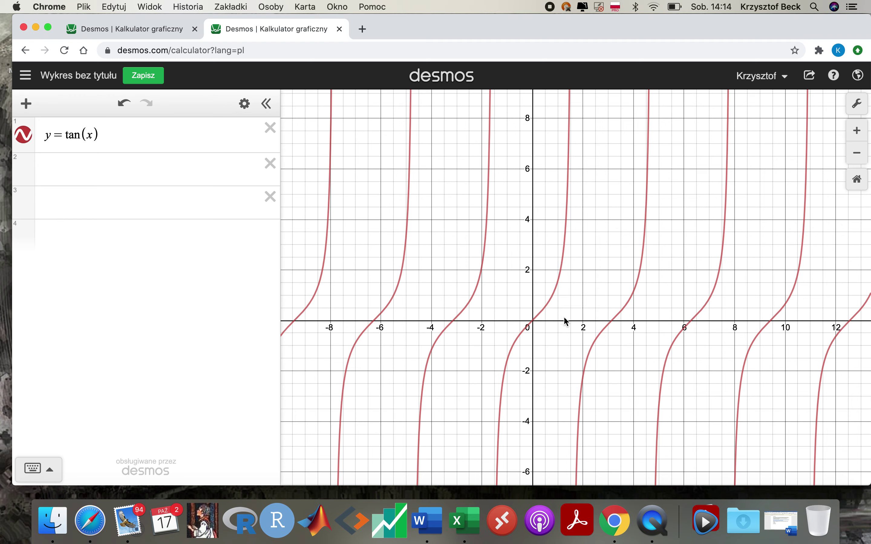
Graph the vertical line x=π/2 as the second expression to mark a tangent asymptote, and start a third expression
{"action": "left_click", "coordinate": [45, 174]}
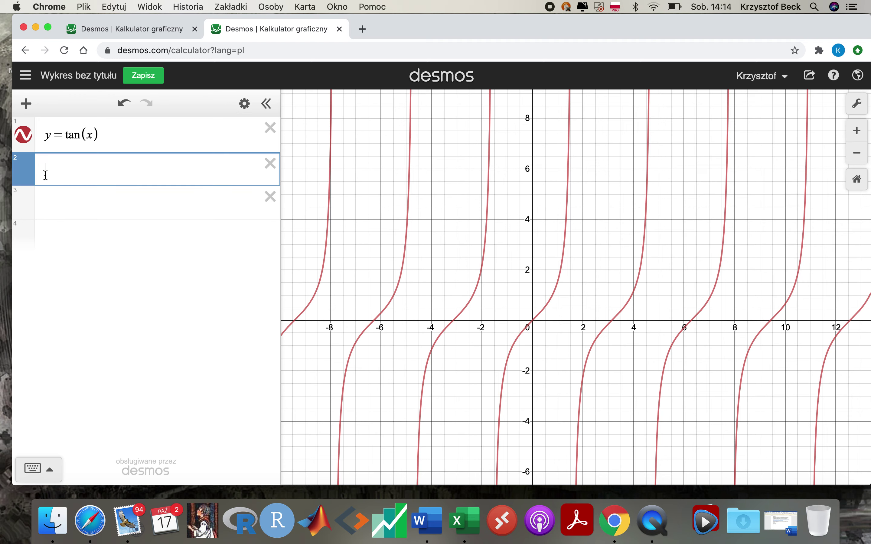
{"action": "type", "text": "x"}
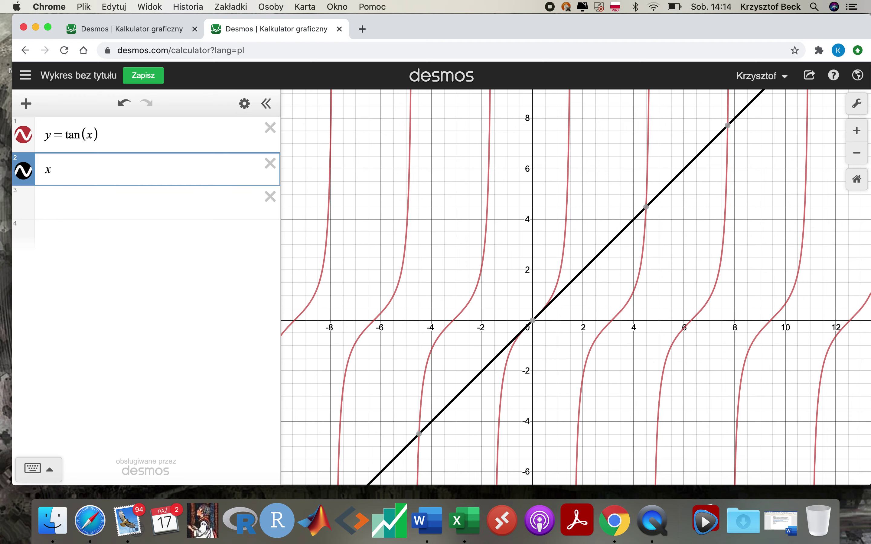
{"action": "type", "text": "="}
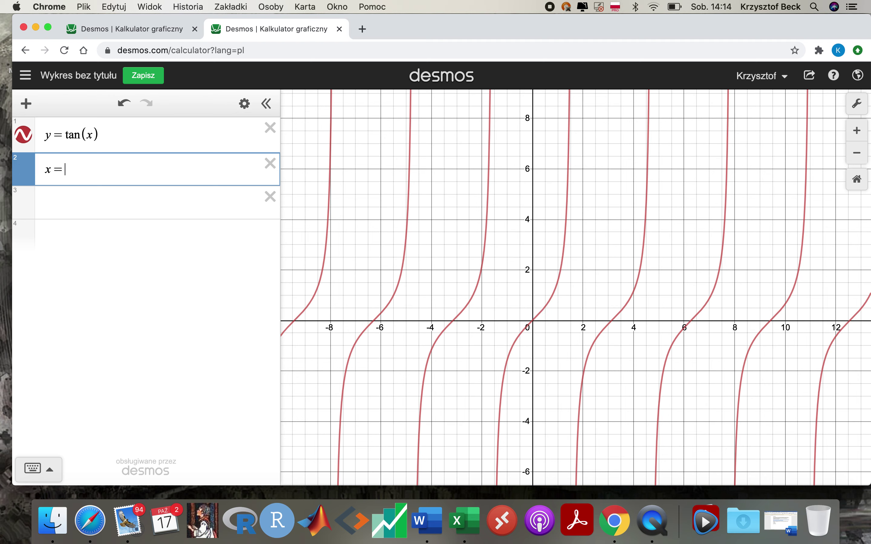
{"action": "type", "text": "pi/2"}
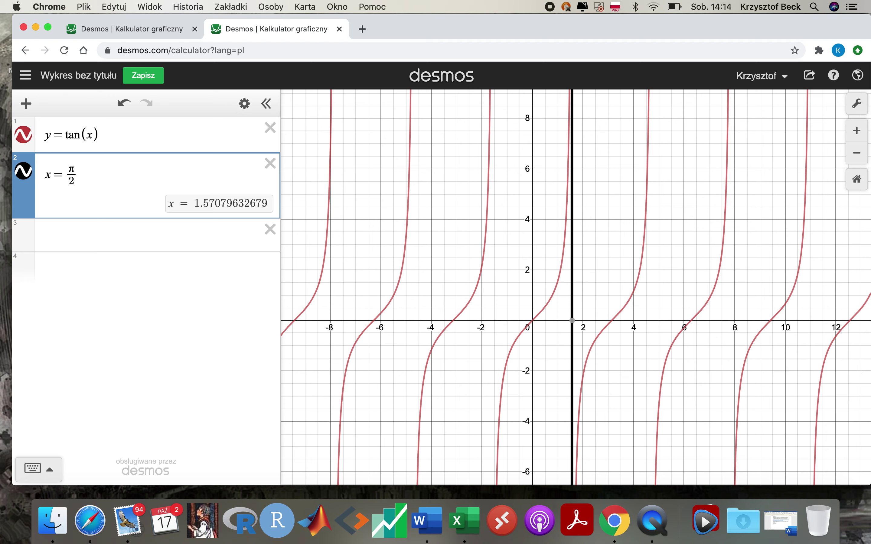
{"action": "left_click", "coordinate": [64, 234]}
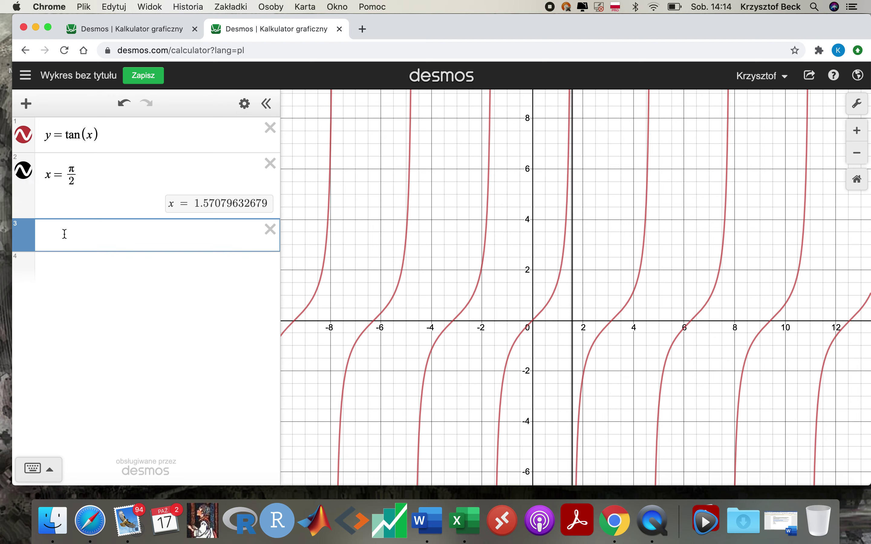
Graph the vertical line x=-π/2 as the third expression to mark another tangent asymptote
{"action": "type", "text": "x"}
{"action": "type", "text": "="}
{"action": "type", "text": "-"}
{"action": "type", "text": "pi/2"}
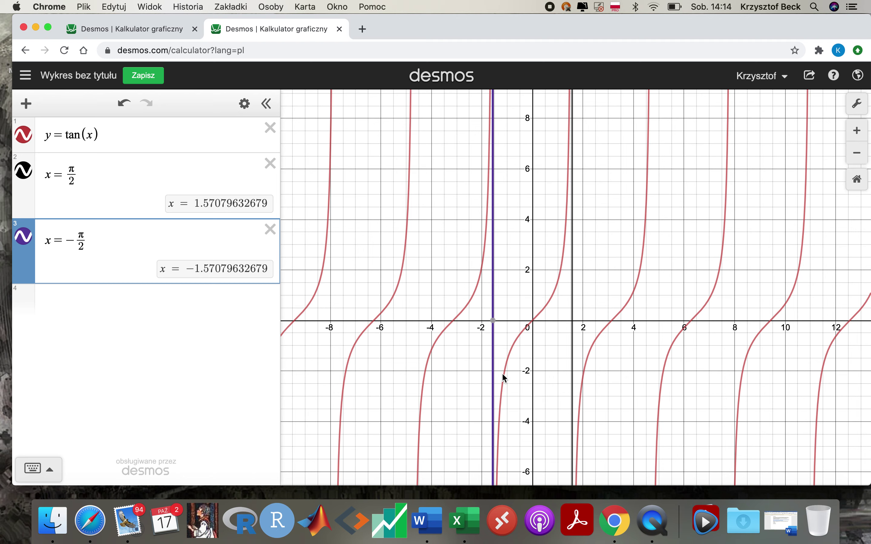
Add the vertical line x=-3π/2 as the fourth expression to mark a further tangent asymptote
{"action": "left_click", "coordinate": [28, 296]}
{"action": "type", "text": "x="}
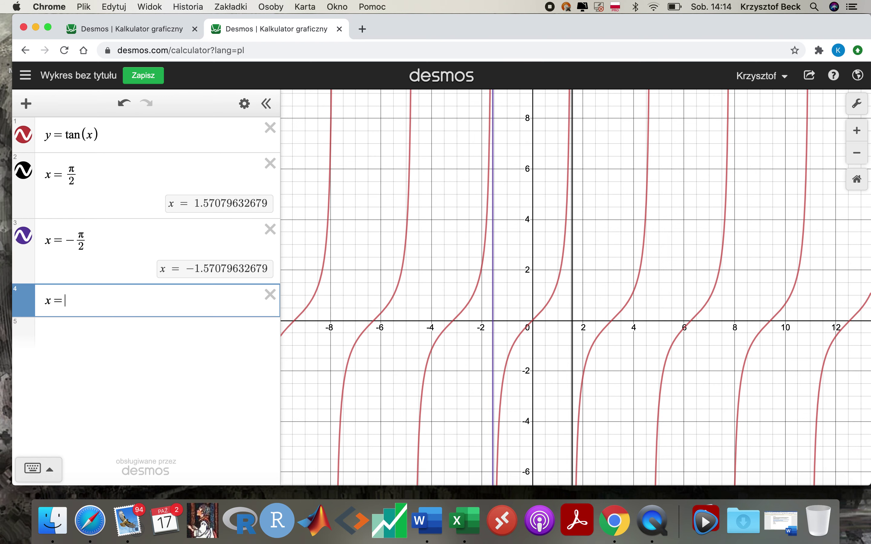
{"action": "type", "text": "-3pi"}
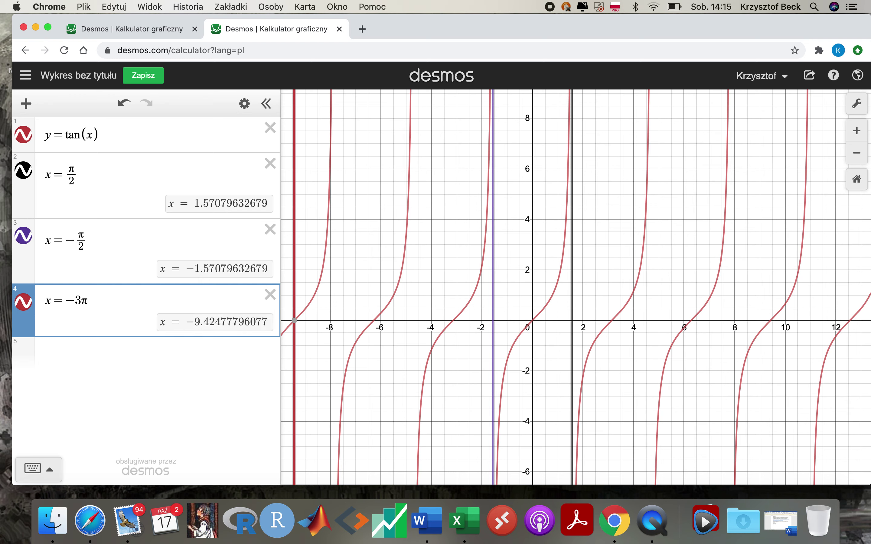
{"action": "type", "text": "/2"}
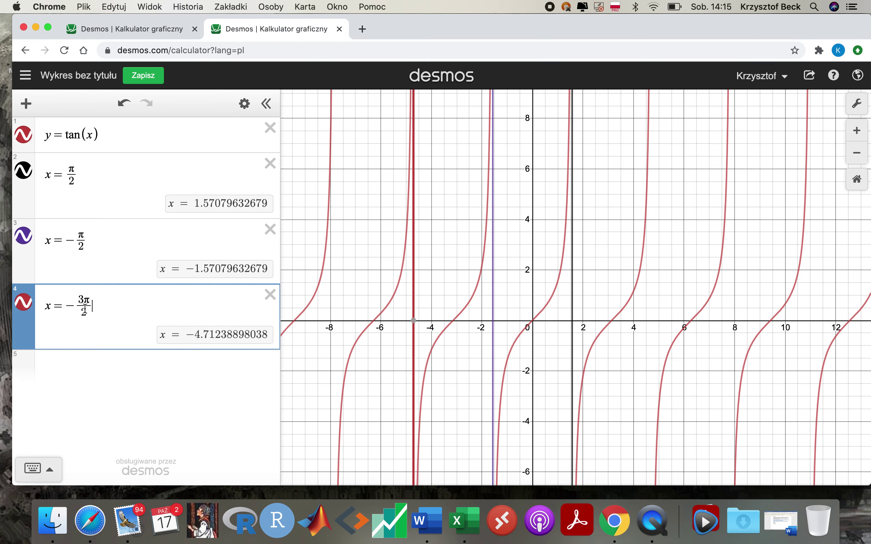
{"action": "left_click_drag", "start_coordinate": [85, 309], "coordinate": [72, 309]}
Replace the tangent in the first expression with the cotangent function so it reads y=cot(x)
{"action": "left_click", "coordinate": [65, 135]}
{"action": "type", "text": "c"}
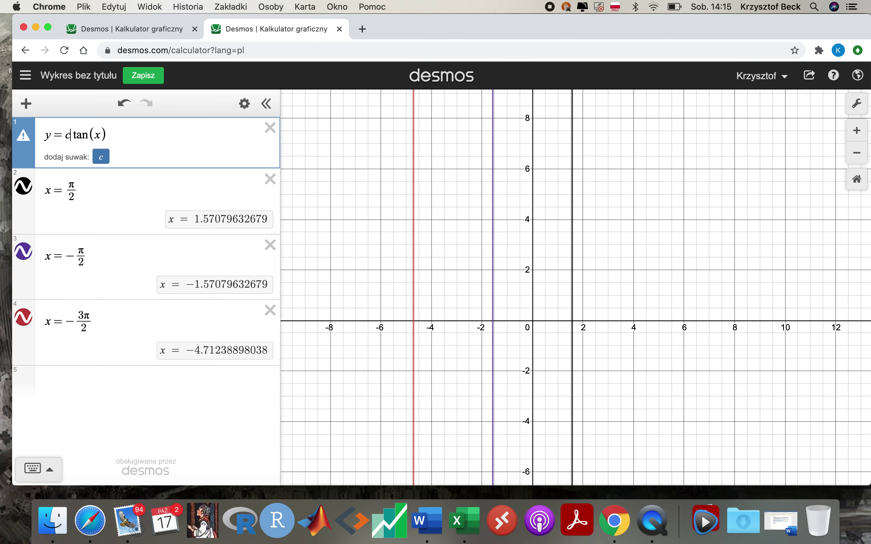
{"action": "key", "text": "BackSpace"}
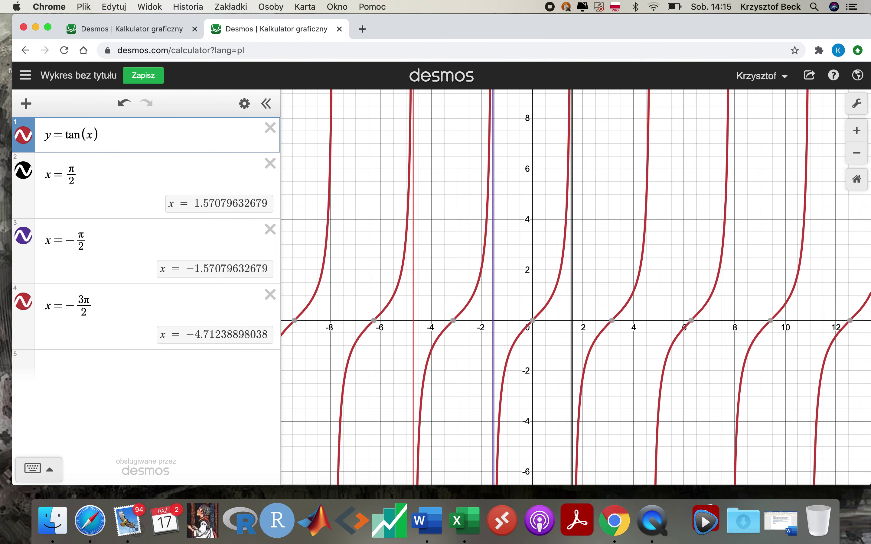
{"action": "key", "text": "Right"}
{"action": "key", "text": "BackSpace"}
{"action": "key", "text": "BackSpace"}
{"action": "key", "text": "BackSpace"}
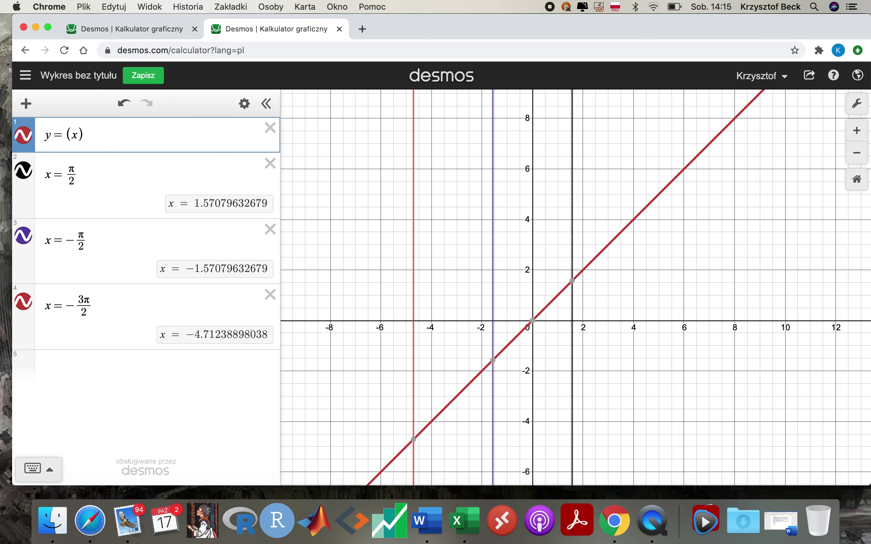
{"action": "type", "text": "ctn"}
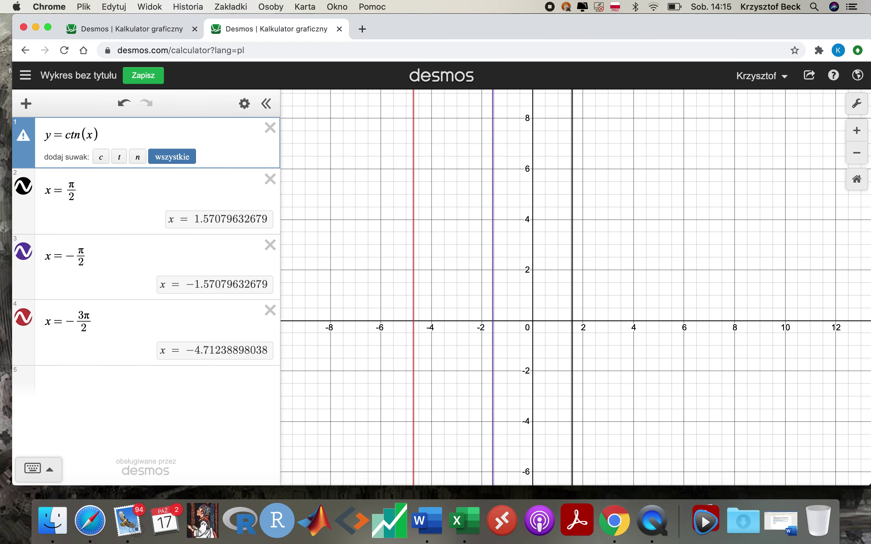
{"action": "key", "text": "BackSpace"}
{"action": "key", "text": "BackSpace"}
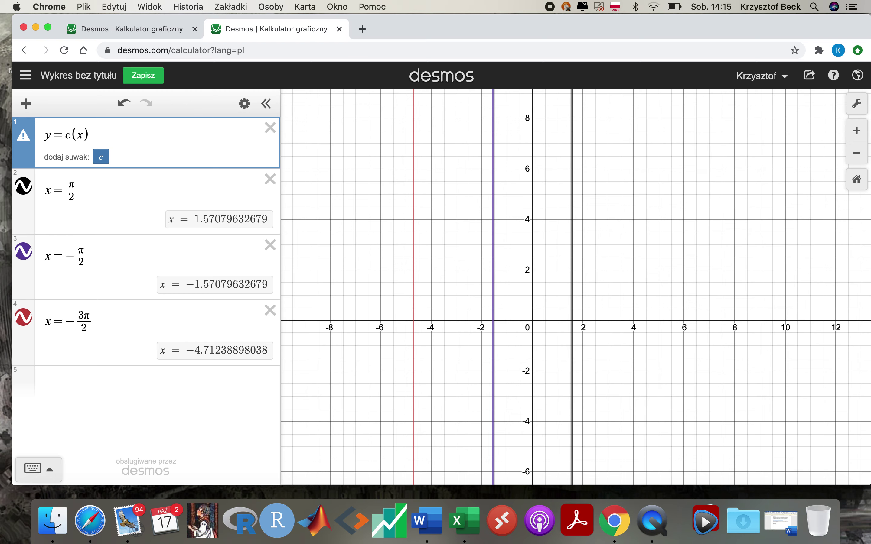
{"action": "type", "text": "ot"}
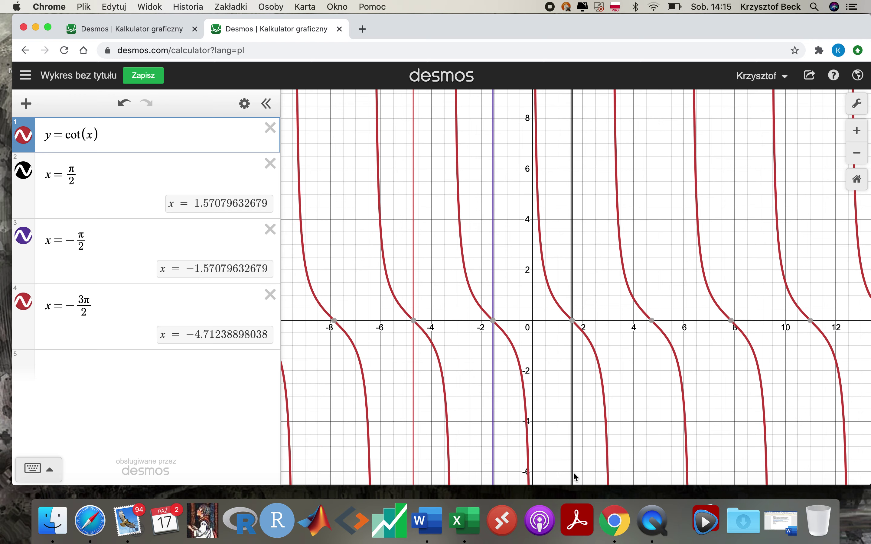
Change the second expression to x=π and the third to x=0 to mark the cotangent's asymptotes
{"action": "left_click", "coordinate": [76, 178]}
{"action": "key", "text": "BackSpace"}
{"action": "key", "text": "BackSpace"}
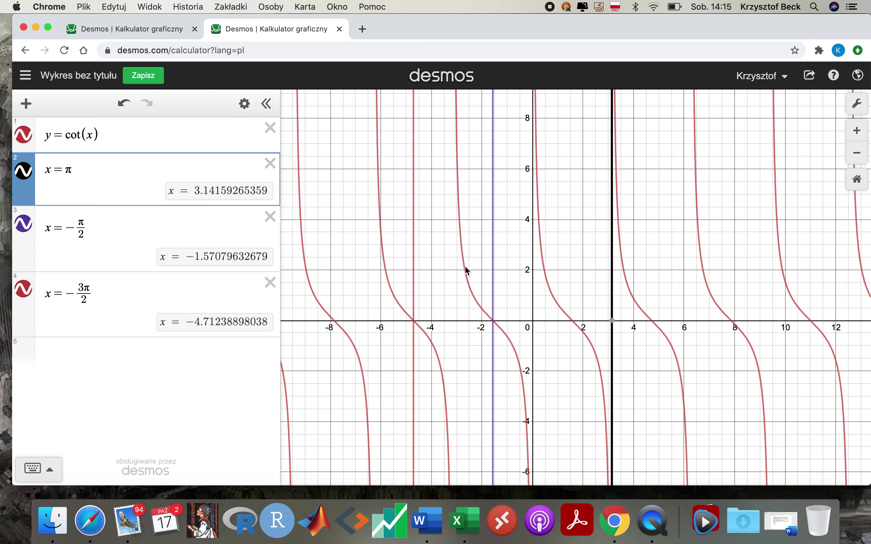
{"action": "left_click", "coordinate": [88, 219]}
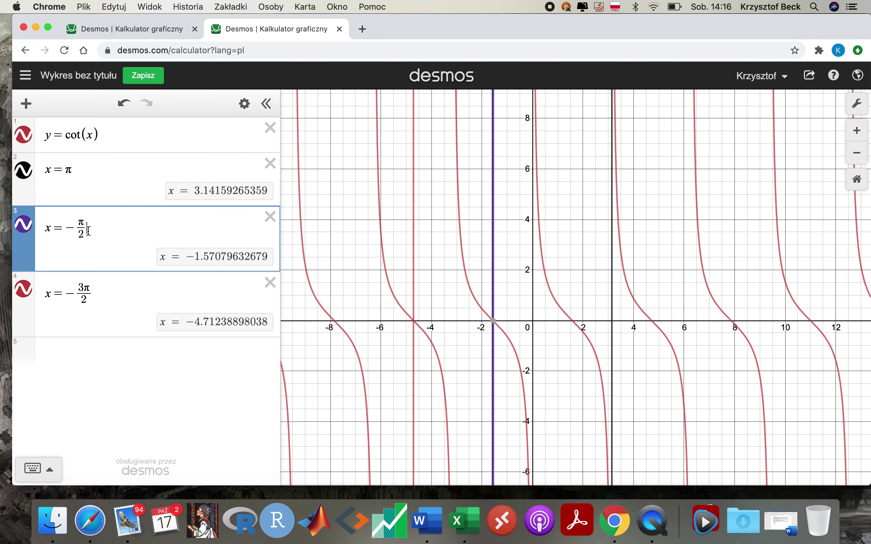
{"action": "key", "text": "BackSpace"}
{"action": "key", "text": "BackSpace"}
{"action": "key", "text": "BackSpace"}
{"action": "key", "text": "BackSpace"}
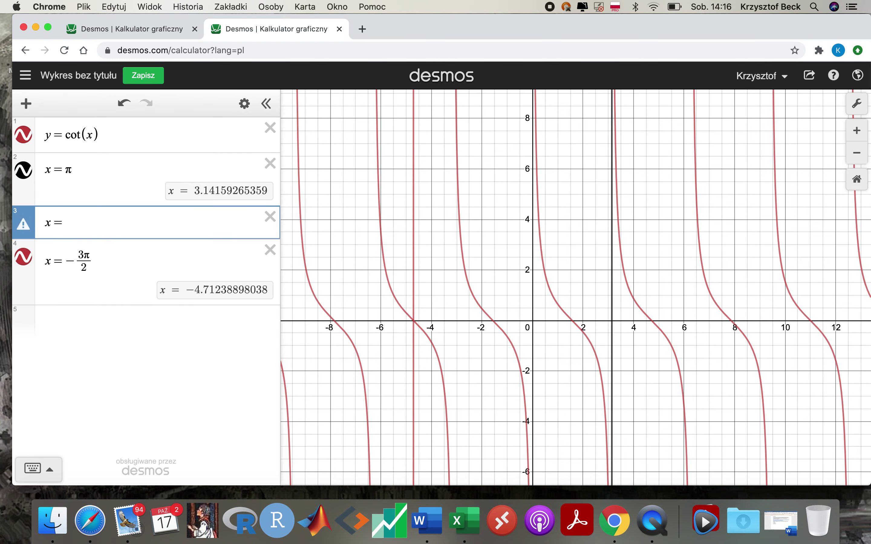
{"action": "type", "text": "0"}
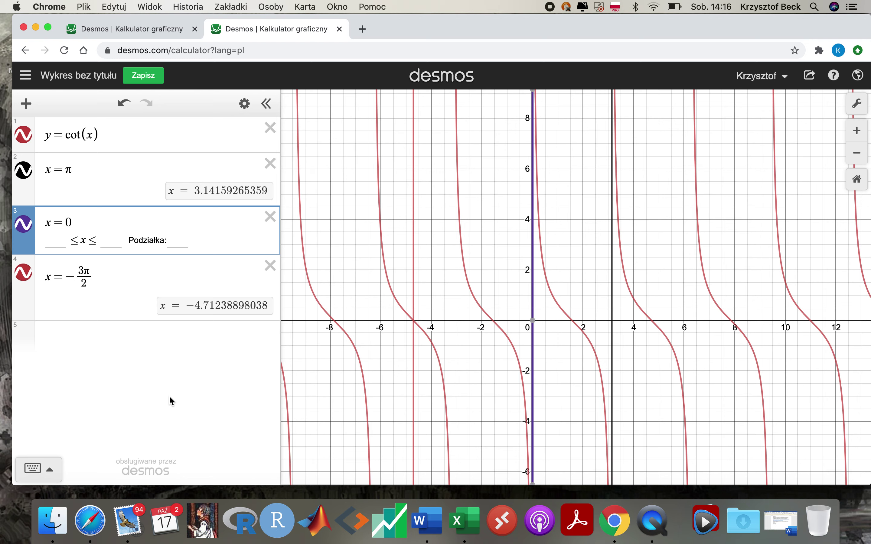
Clear the x=-3π/2 and x=0 lines from the fourth and third expressions
{"action": "left_click_drag", "start_coordinate": [98, 275], "coordinate": [35, 272]}
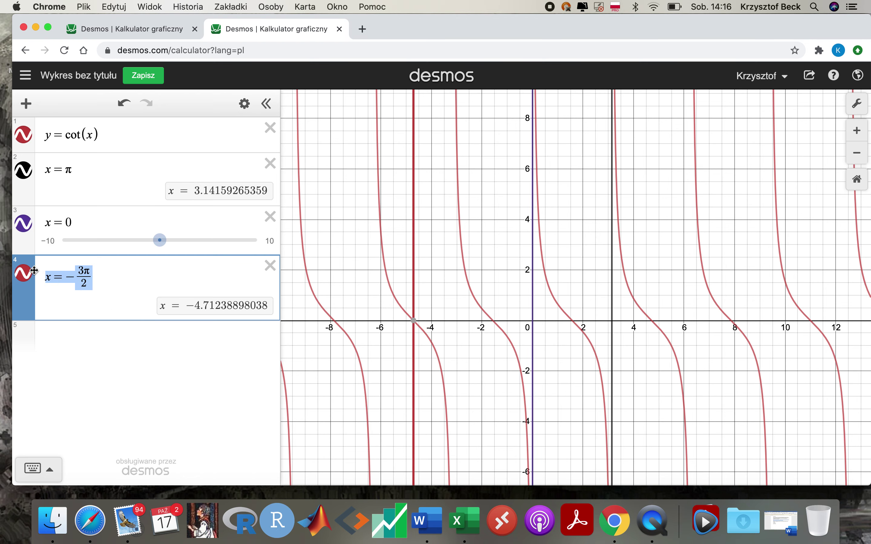
{"action": "key", "text": "BackSpace"}
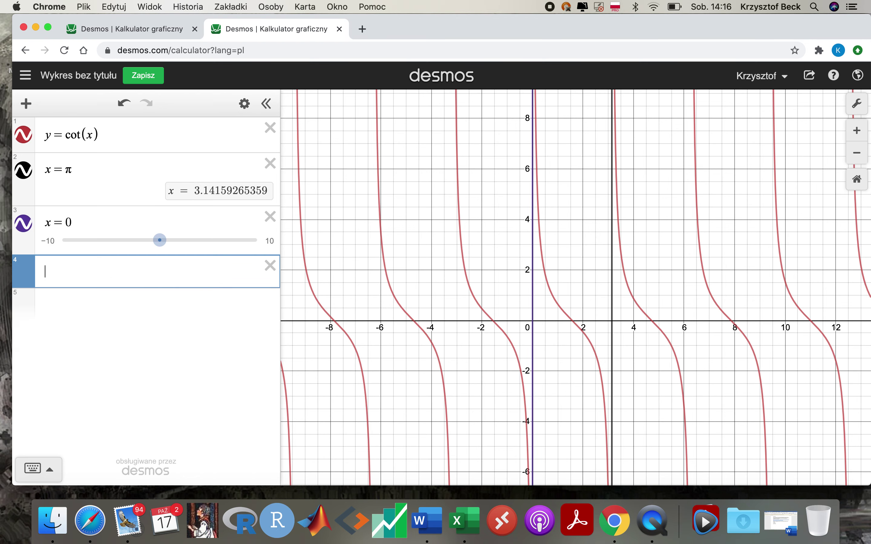
{"action": "left_click", "coordinate": [77, 221]}
{"action": "key", "text": "BackSpace"}
{"action": "key", "text": "BackSpace"}
{"action": "key", "text": "BackSpace"}
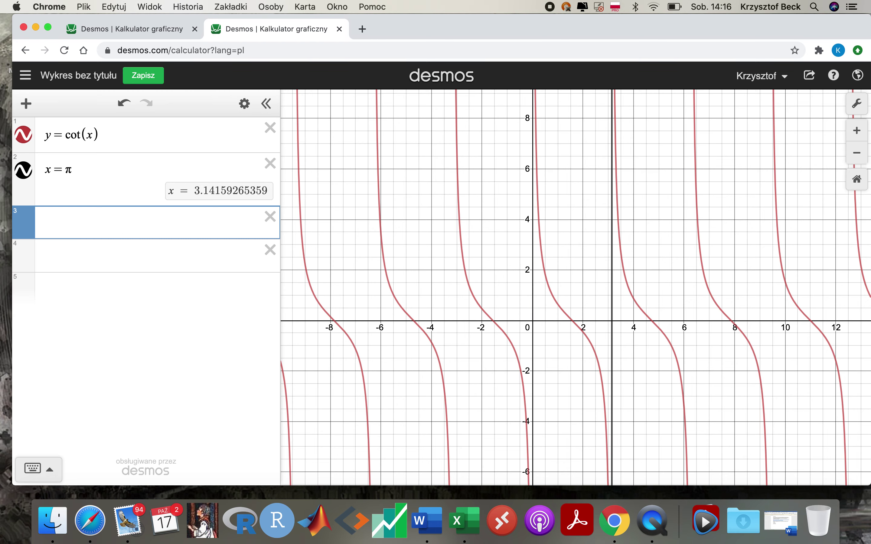
Add coefficients to the cotangent expression to make it y=0.3cot(2x), and delete the x=π line
{"action": "left_click", "coordinate": [89, 134]}
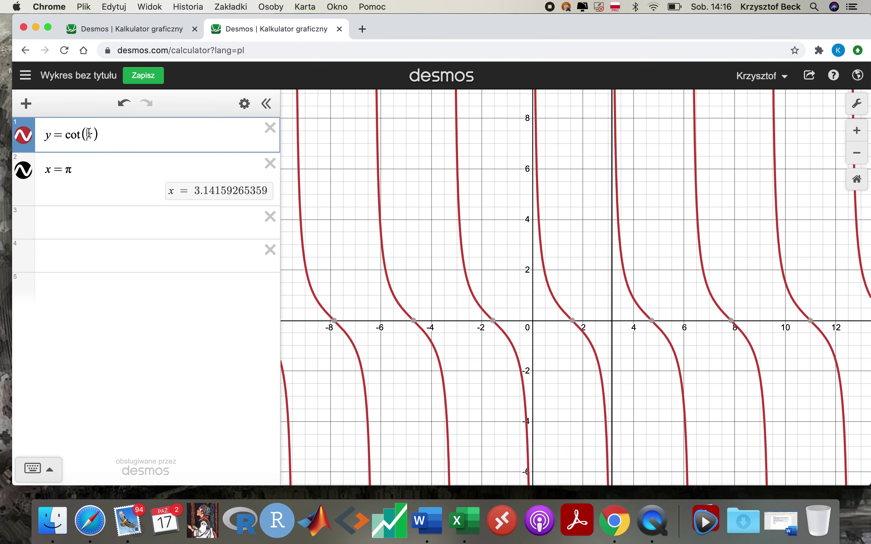
{"action": "type", "text": "2"}
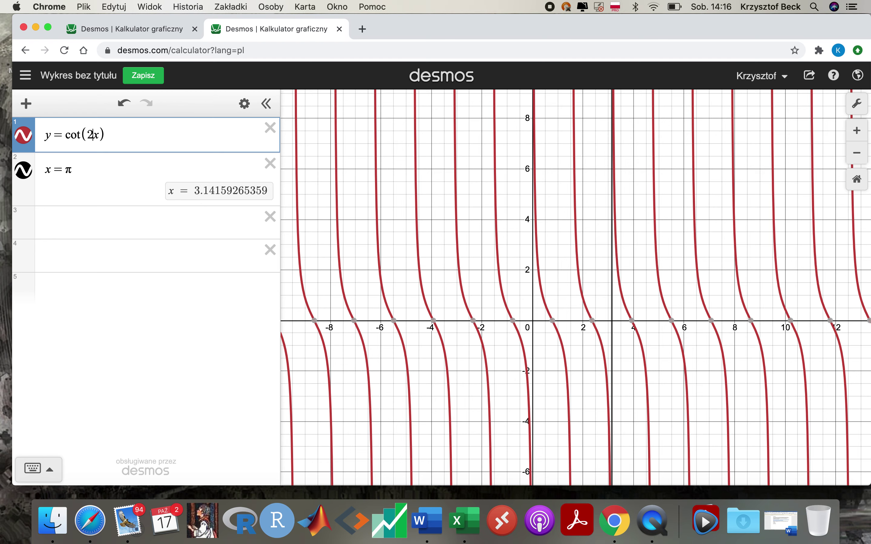
{"action": "left_click", "coordinate": [66, 134]}
{"action": "type", "text": "0."}
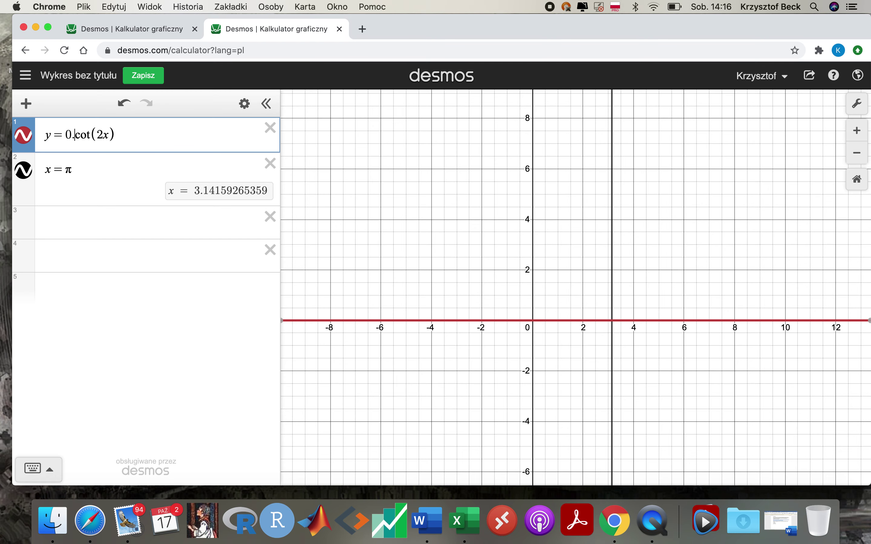
{"action": "type", "text": "3"}
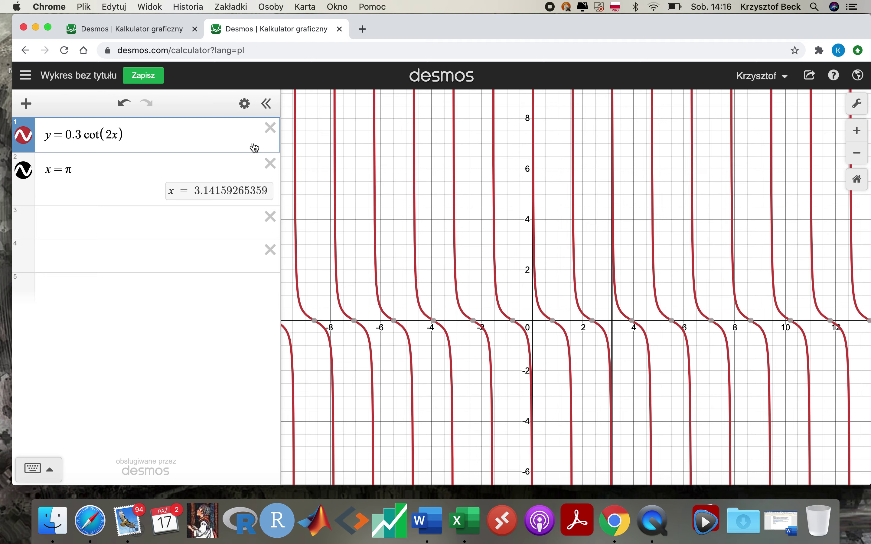
{"action": "left_click", "coordinate": [271, 164]}
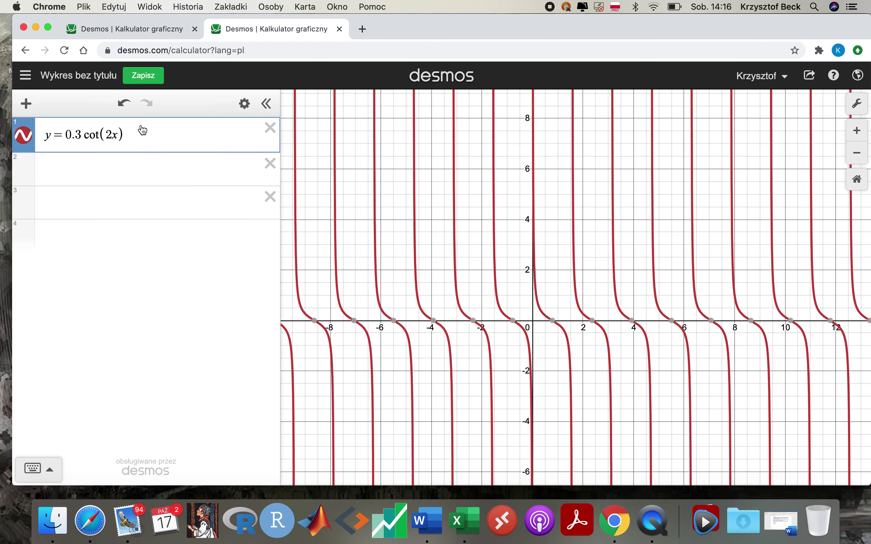
Replace the cotangent formula in the first expression with sin(x)+3cos(x)
{"action": "left_click_drag", "start_coordinate": [129, 135], "coordinate": [62, 136]}
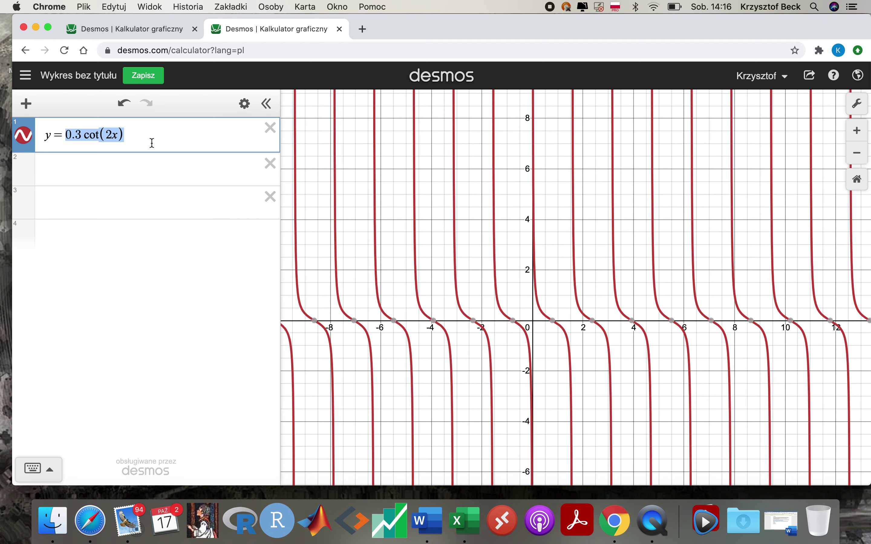
{"action": "type", "text": "sin"}
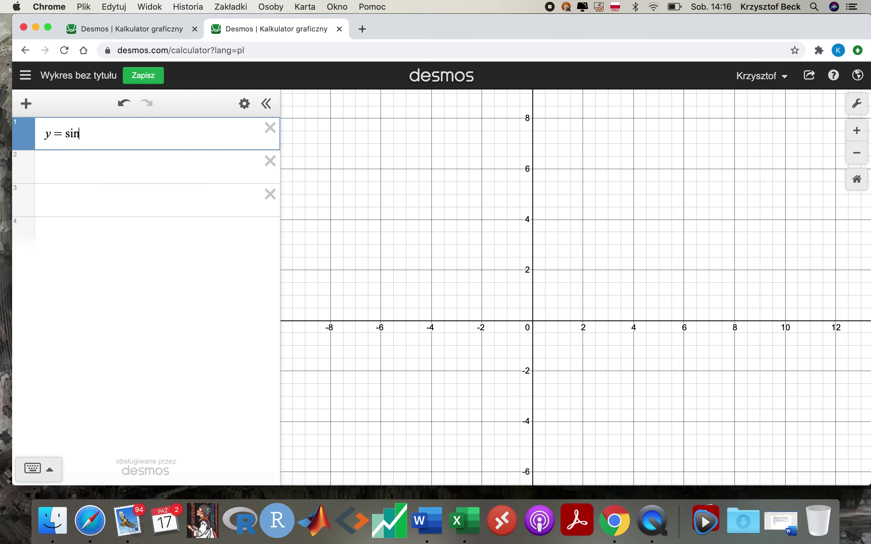
{"action": "type", "text": "(x)"}
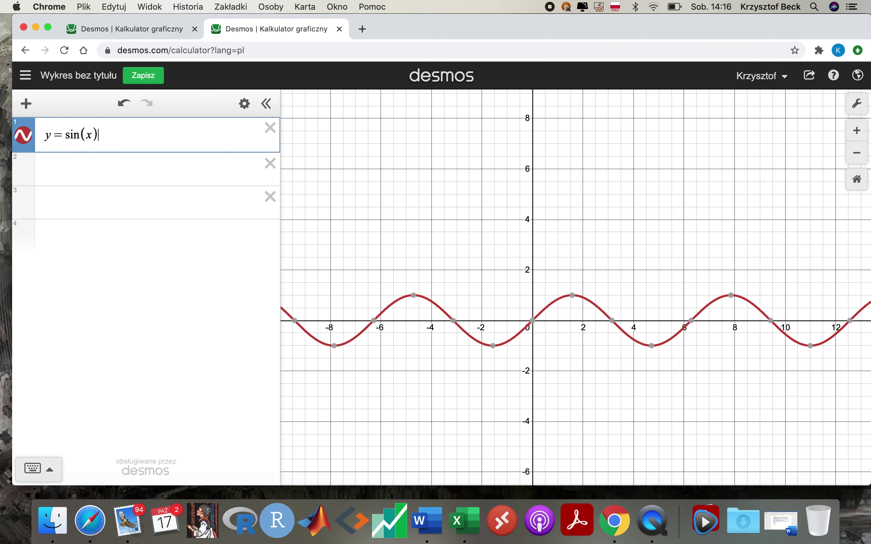
{"action": "type", "text": "+3"}
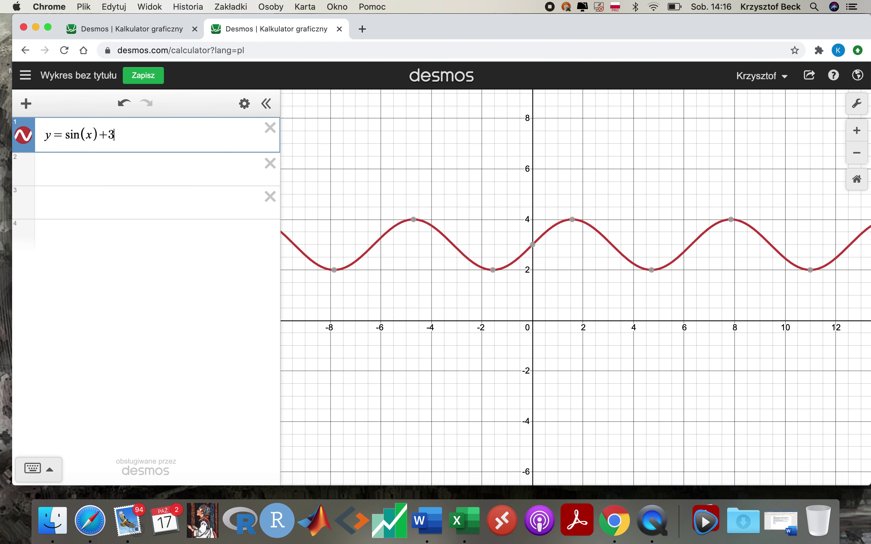
{"action": "type", "text": "cos("}
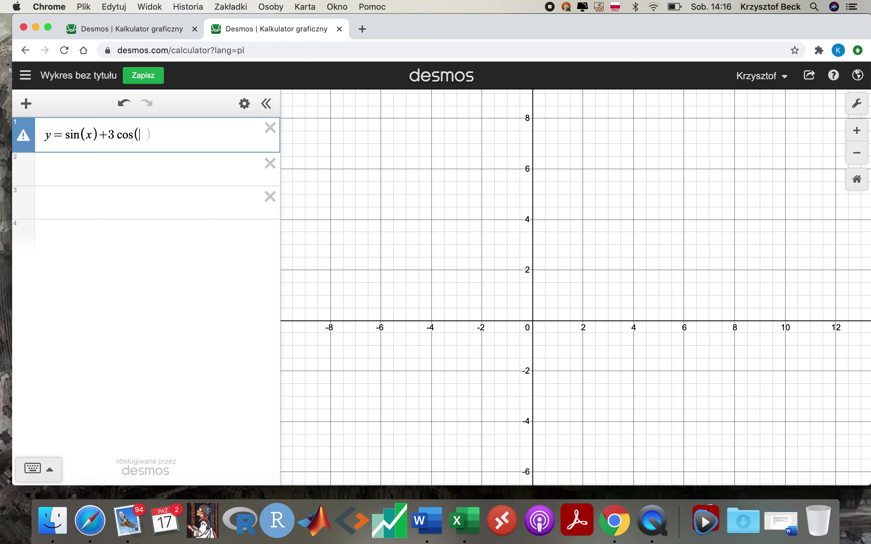
{"action": "type", "text": "x("}
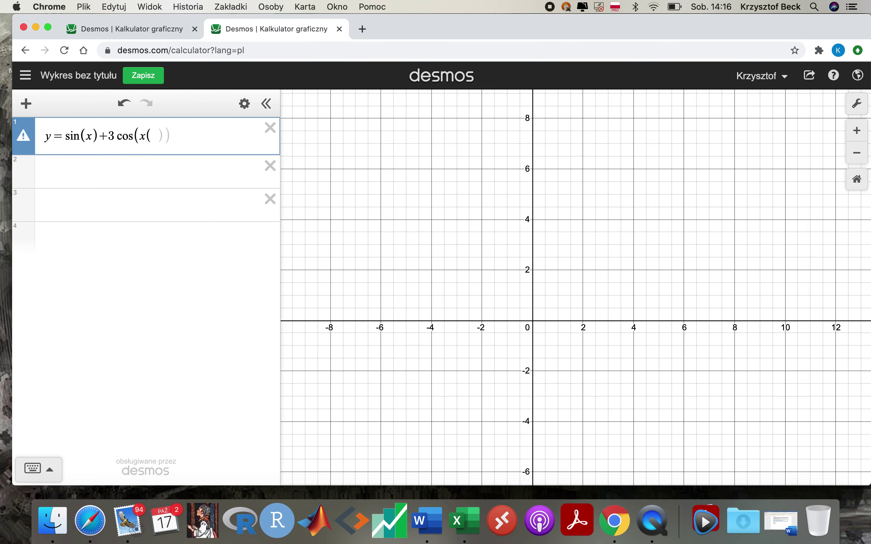
{"action": "key", "text": "BackSpace"}
{"action": "type", "text": ")"}
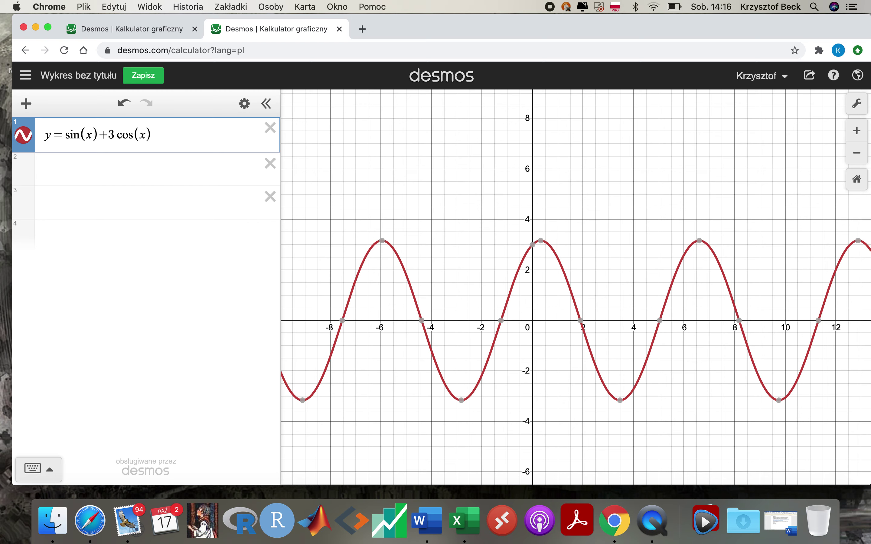
Subtract the term 2sin(0.5x) from the sine and cosine sum in the first expression
{"action": "type", "text": "-"}
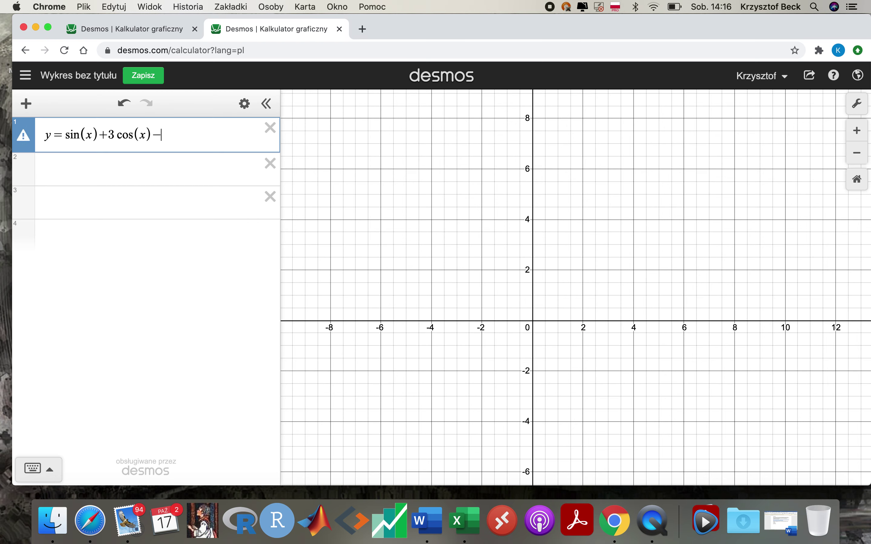
{"action": "type", "text": "2sin(0.5"}
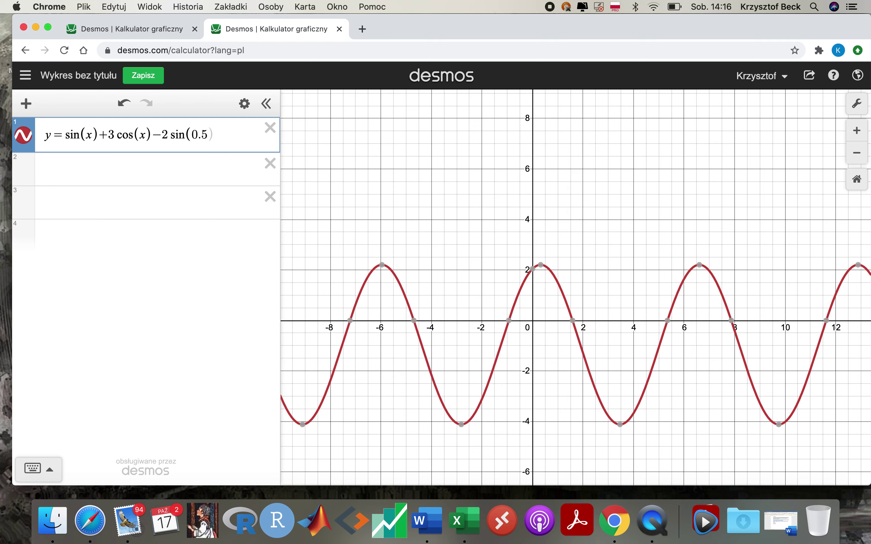
{"action": "type", "text": ")"}
{"action": "type", "text": "x"}
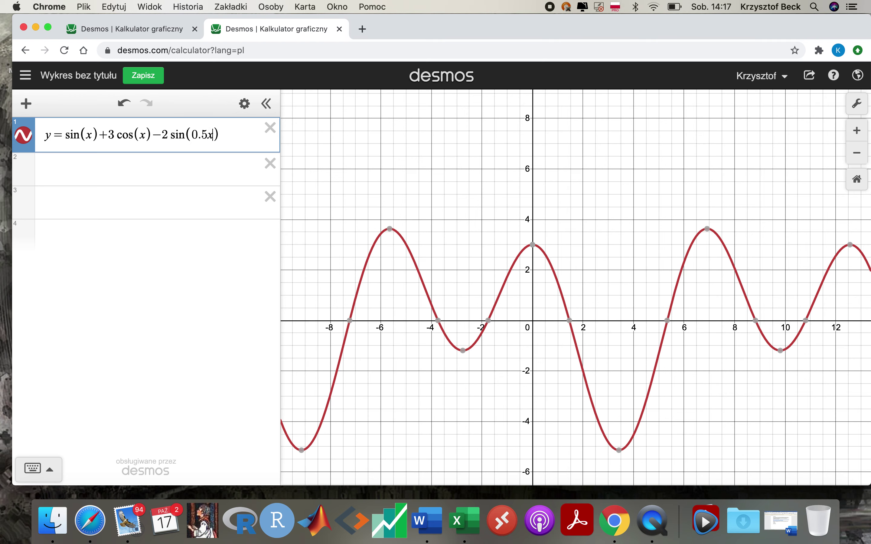
Append the term +0.5cos(4x) to the end of the first expression
{"action": "type", "text": "+"}
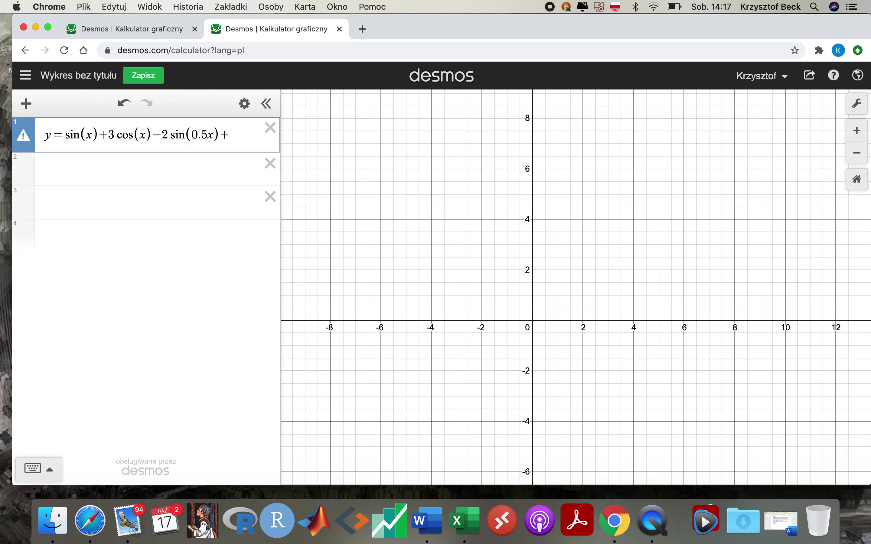
{"action": "type", "text": "0.5"}
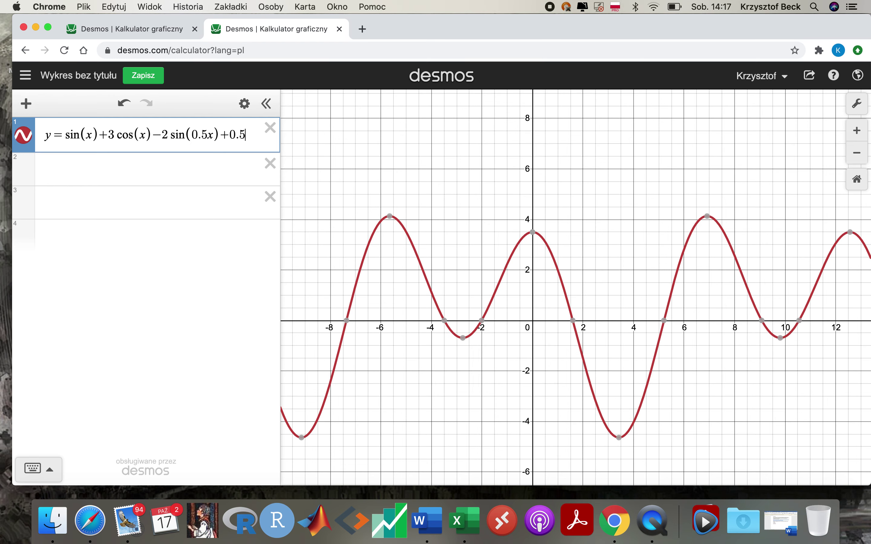
{"action": "type", "text": "cos("}
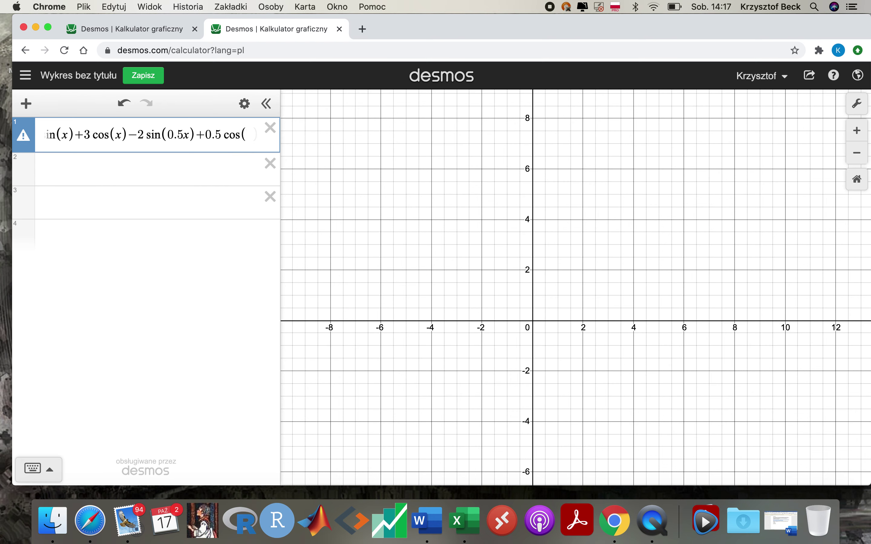
{"action": "type", "text": "4"}
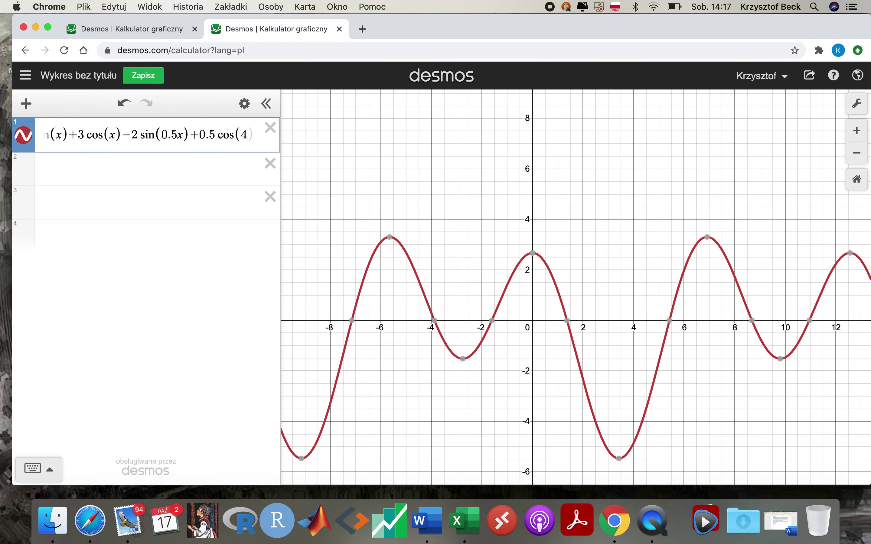
{"action": "type", "text": "x)"}
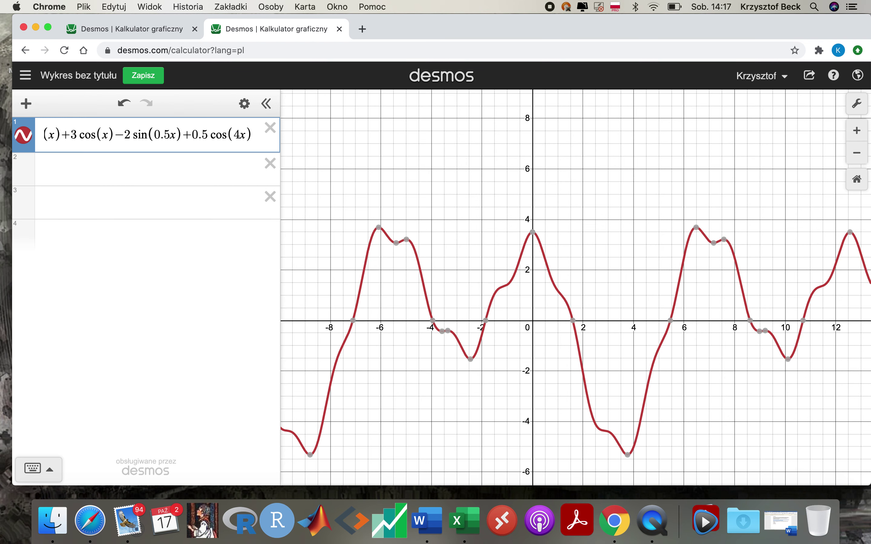
Examine the repeating pattern of the combined trigonometric curve over a wider x range, and clear its expression
{"action": "left_click", "coordinate": [856, 131]}
{"action": "left_click", "coordinate": [857, 155]}
{"action": "left_click", "coordinate": [857, 154]}
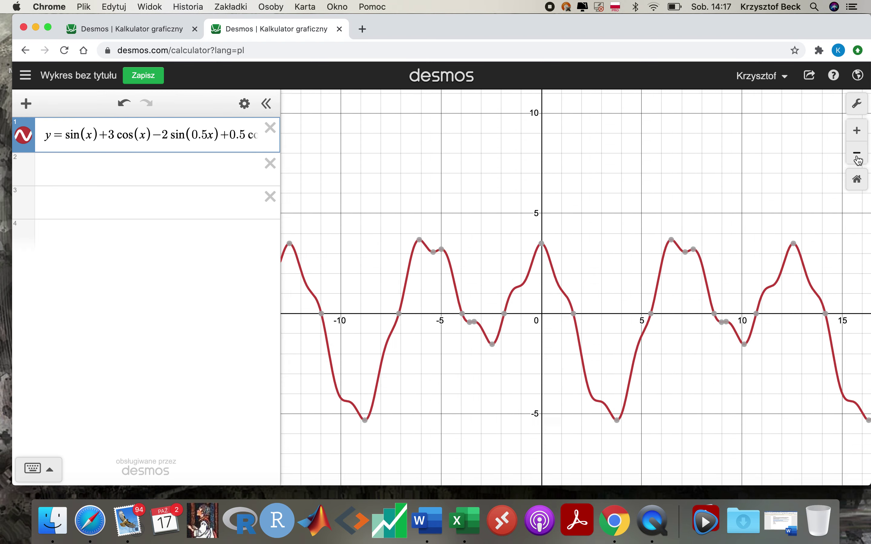
{"action": "left_click", "coordinate": [857, 154]}
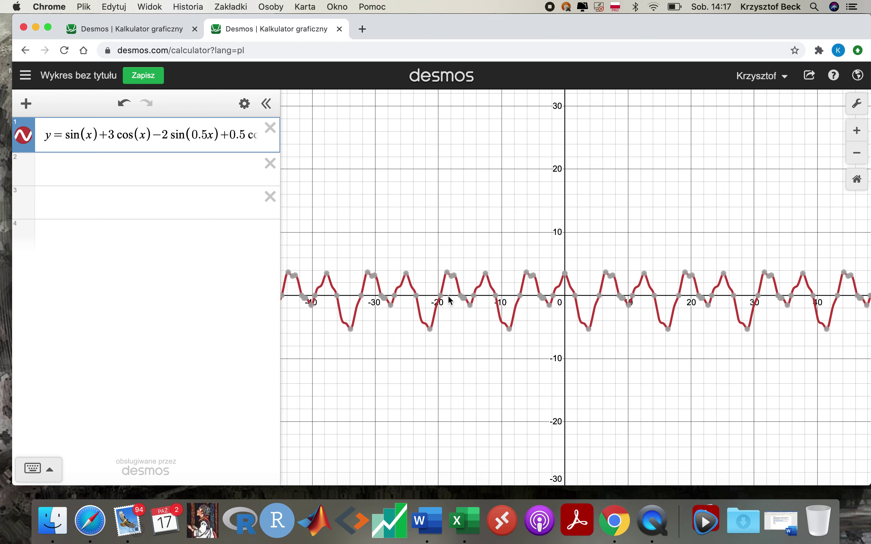
{"action": "mouse_move", "coordinate": [499, 302]}
{"action": "mouse_move", "coordinate": [691, 277]}
{"action": "key", "text": "super+a"}
{"action": "key", "text": "BackSpace"}
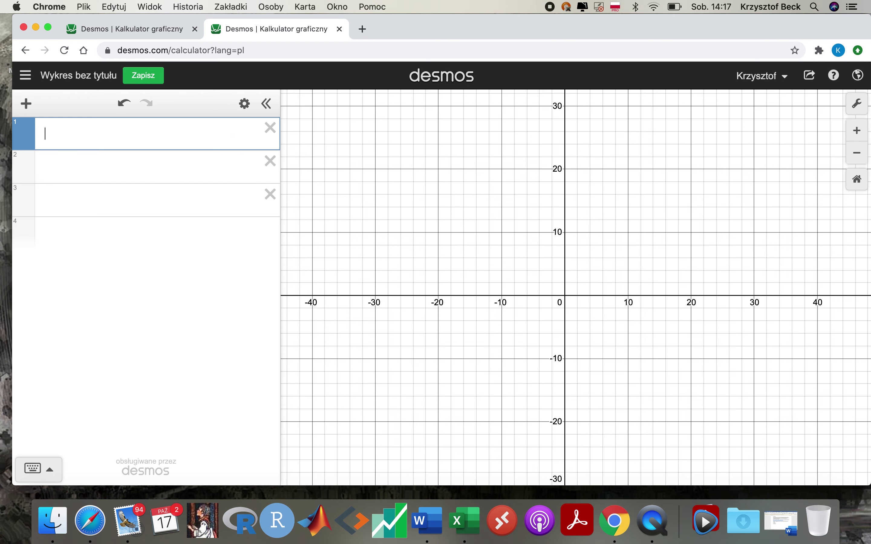